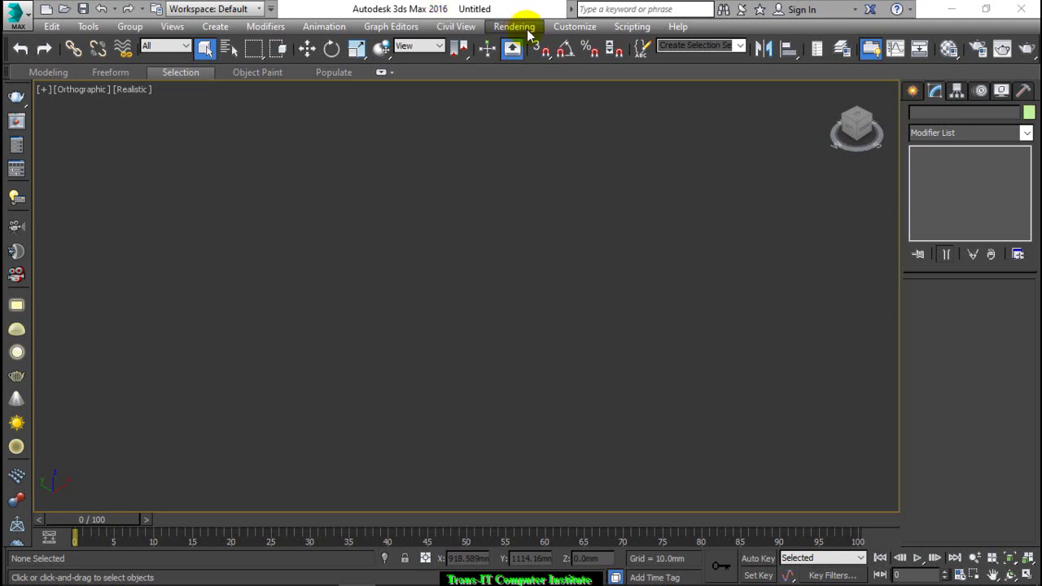
Step: Set display units to Metric Millimeters and the system unit to 1 Unit = 1.0 Millimeters
left_click(561, 27)
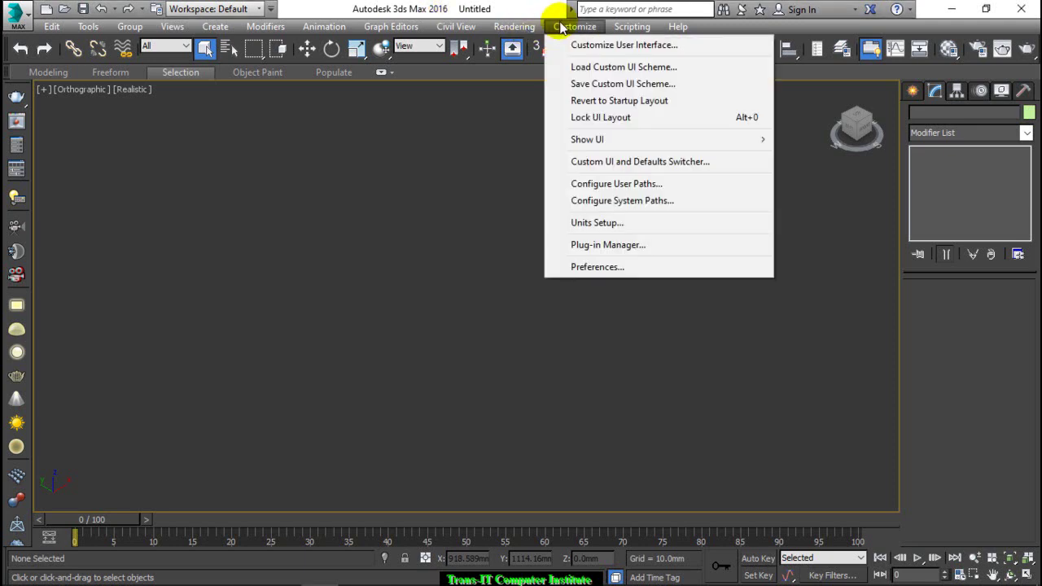
left_click(586, 223)
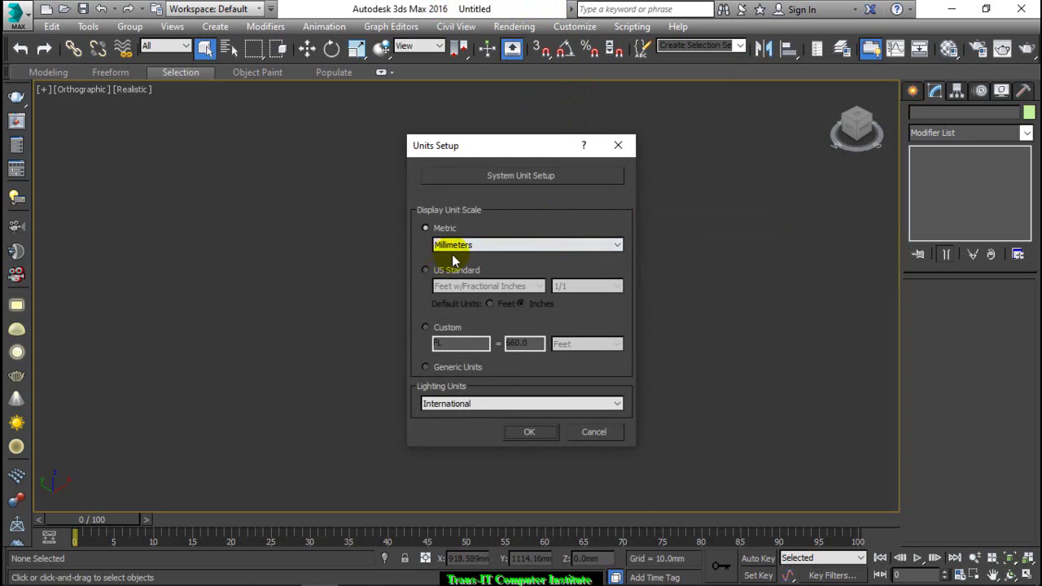
left_click(572, 179)
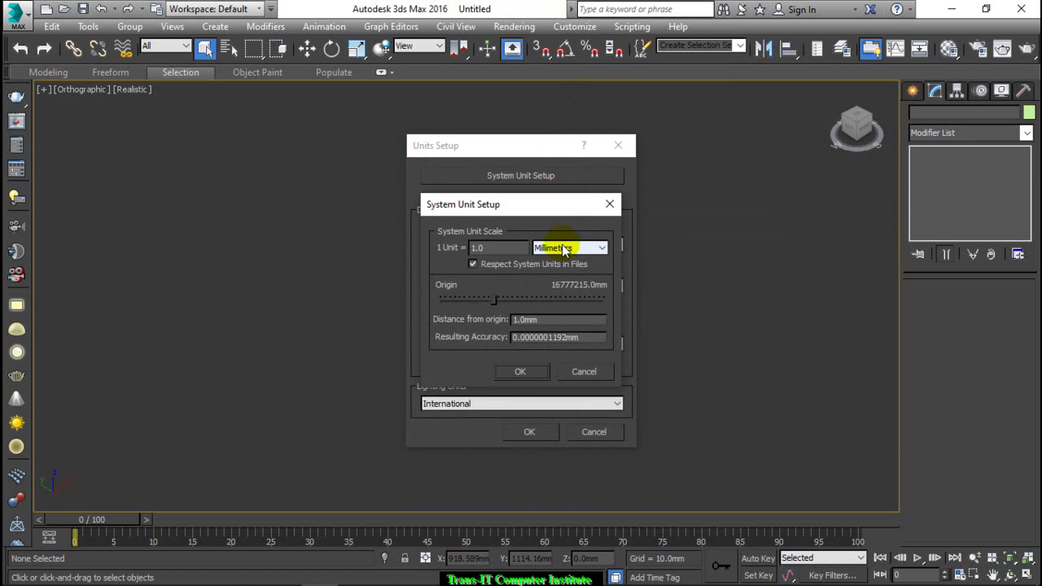
left_click(513, 370)
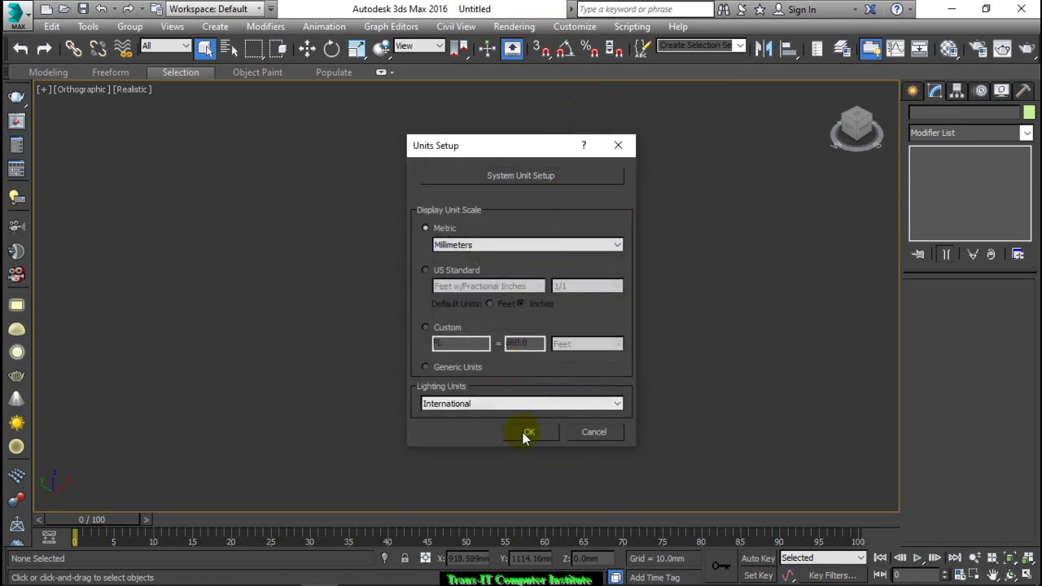
left_click(527, 433)
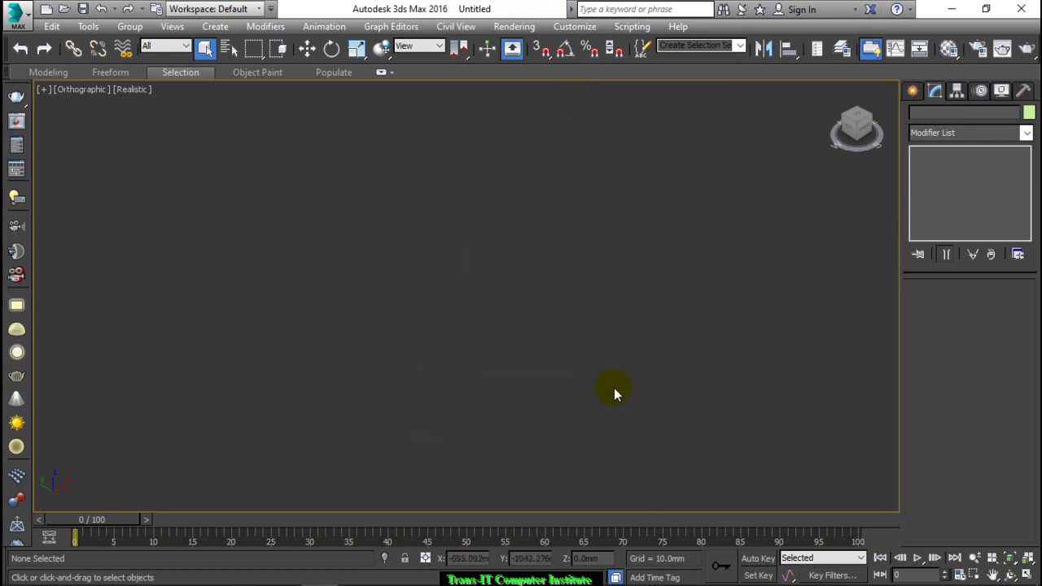
Step: In the Front view, draw a trial spline line with the Line tool, then undo it
key("f")
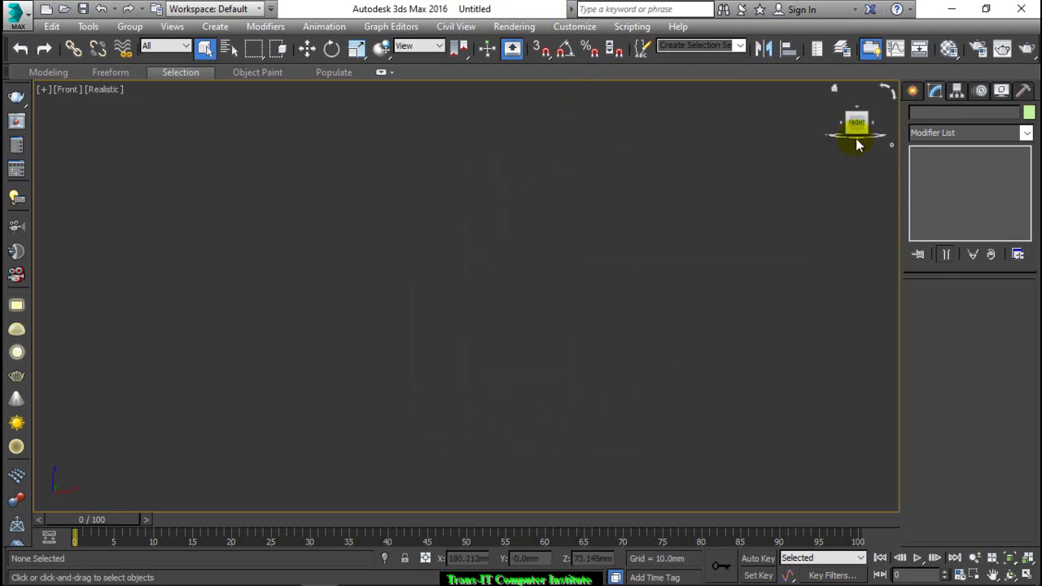
left_click(914, 91)
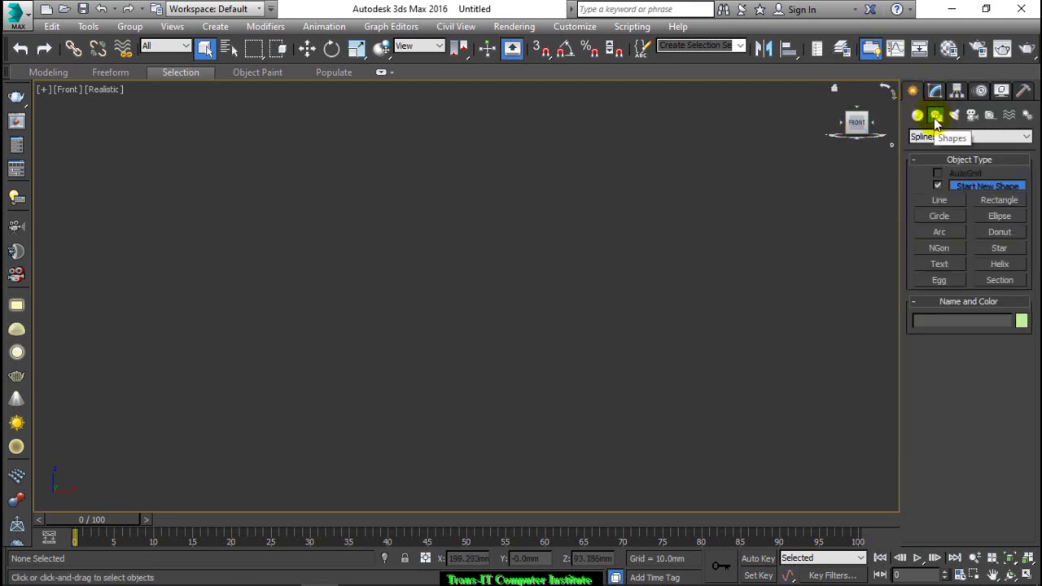
left_click(940, 202)
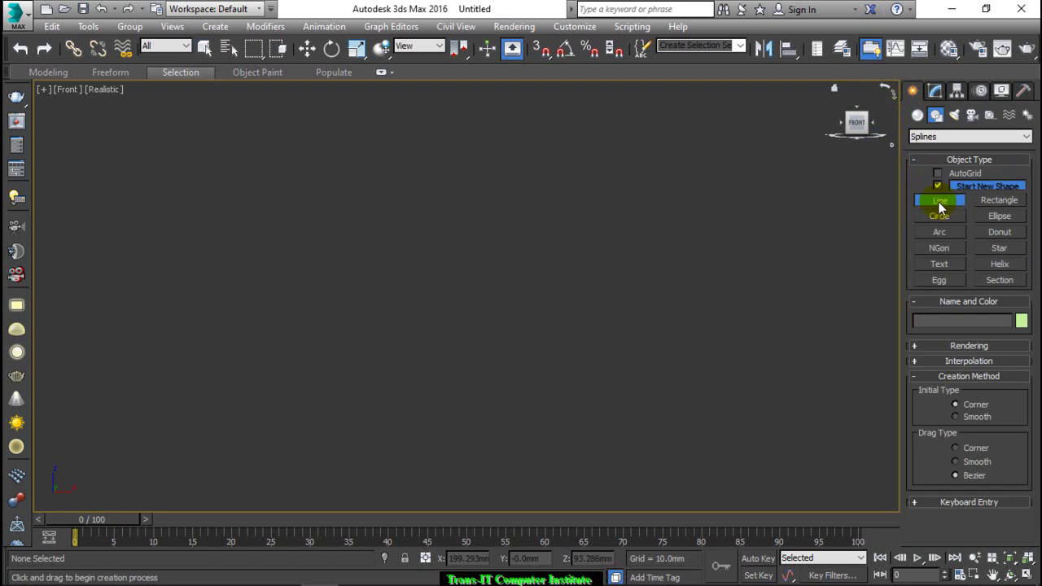
left_click(272, 403)
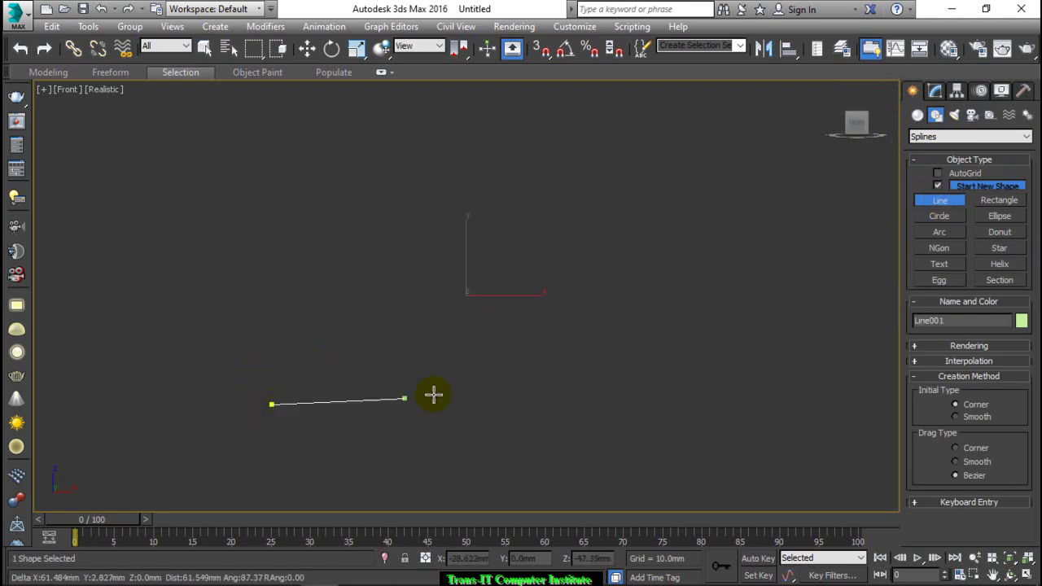
left_click(590, 393, "shift")
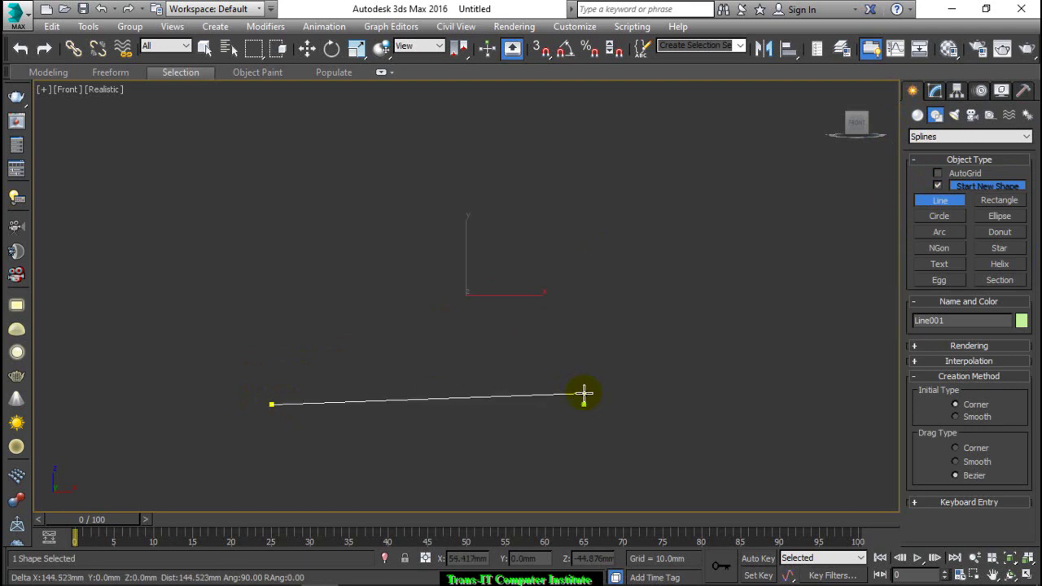
right_click(588, 391)
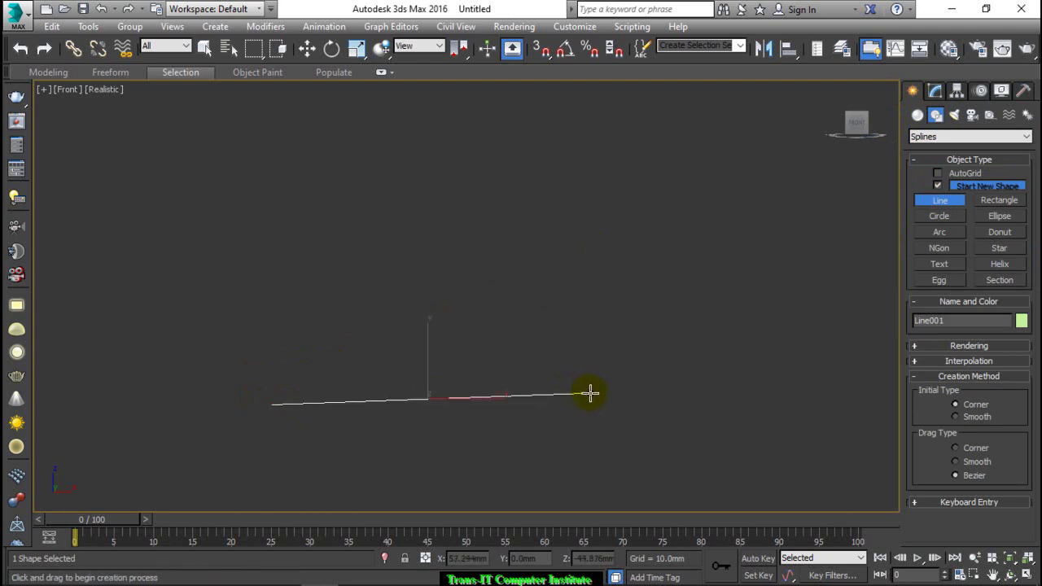
key("ctrl+z")
Step: Draw the profile's long flat base, bevelled corner and first step up to the second riser
left_click(307, 415)
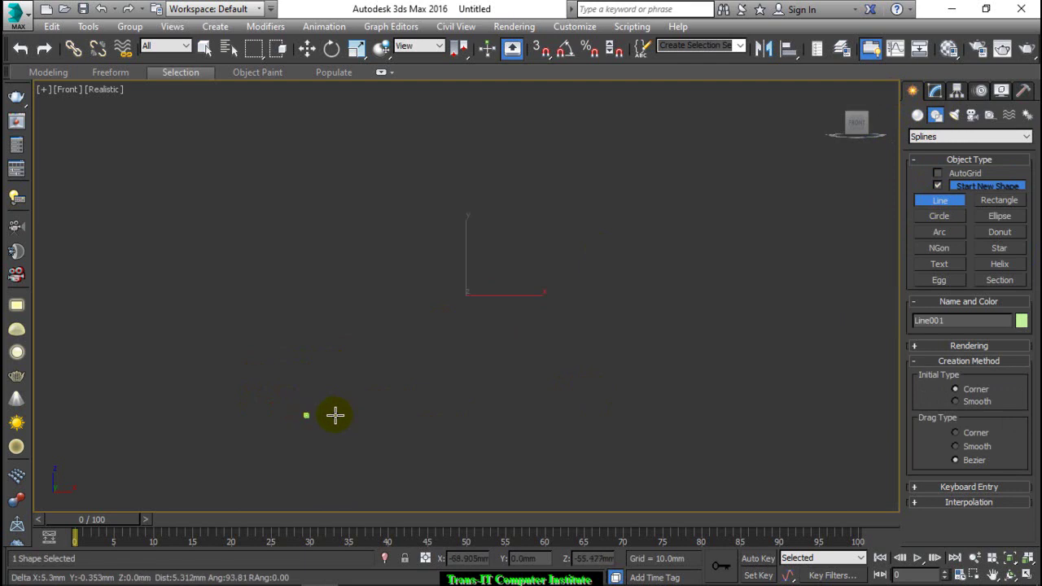
left_click(612, 416)
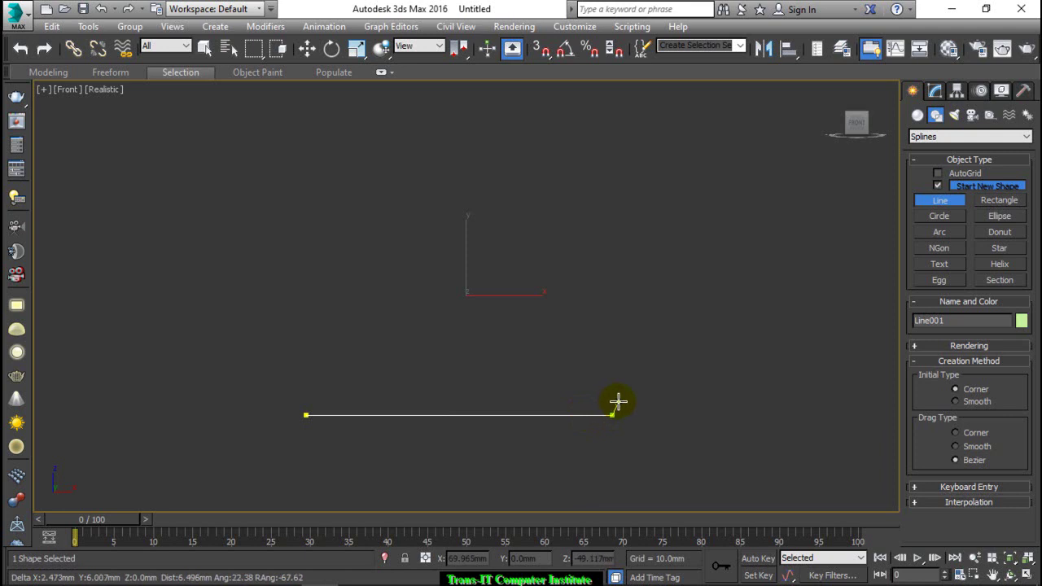
left_click(622, 402)
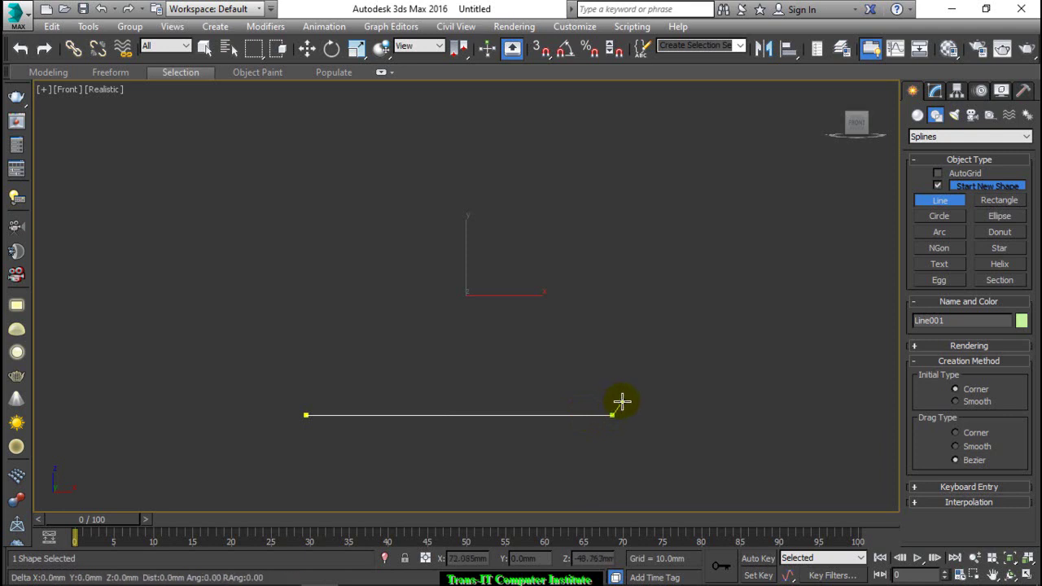
left_click(622, 346)
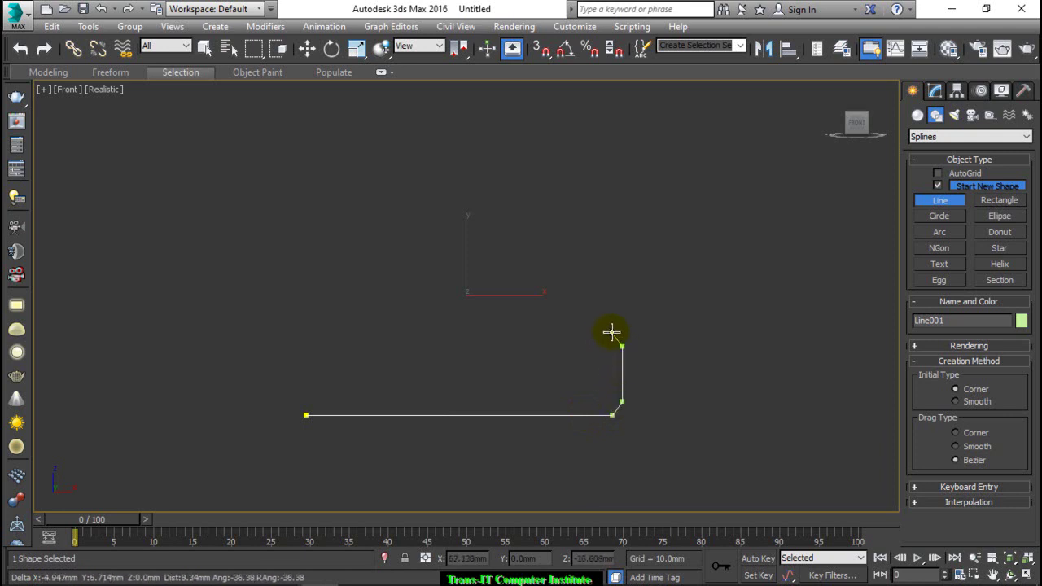
left_click(607, 334)
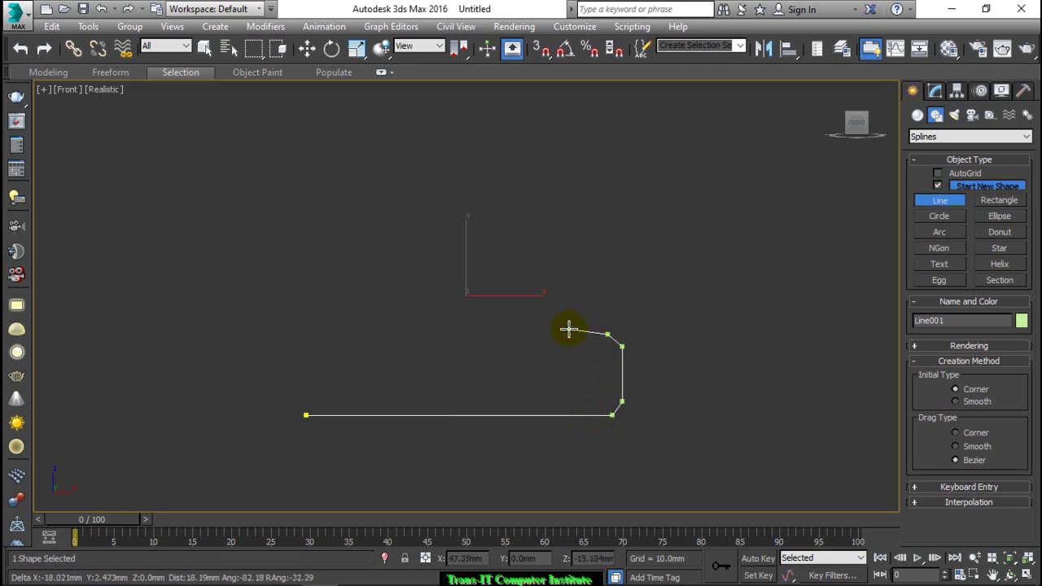
left_click(562, 330)
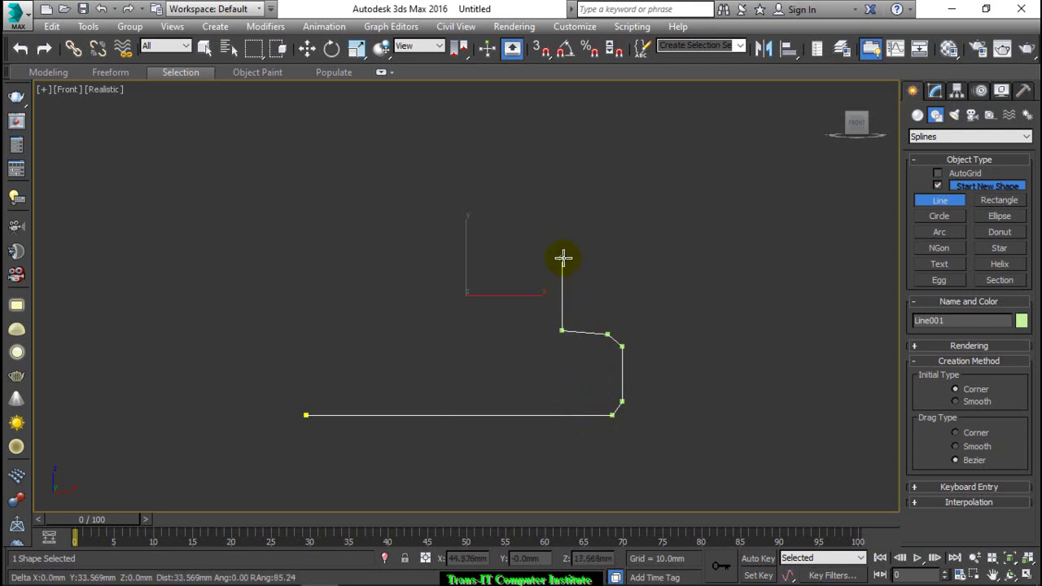
left_click(561, 276)
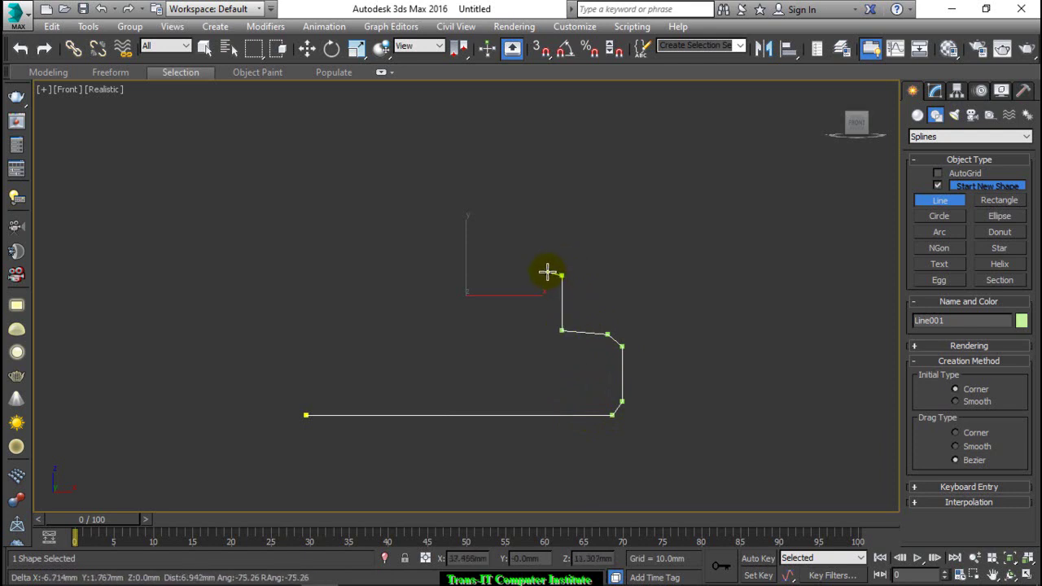
Step: Continue the profile through the second step and top ledge, then finish Line001
left_click(546, 265)
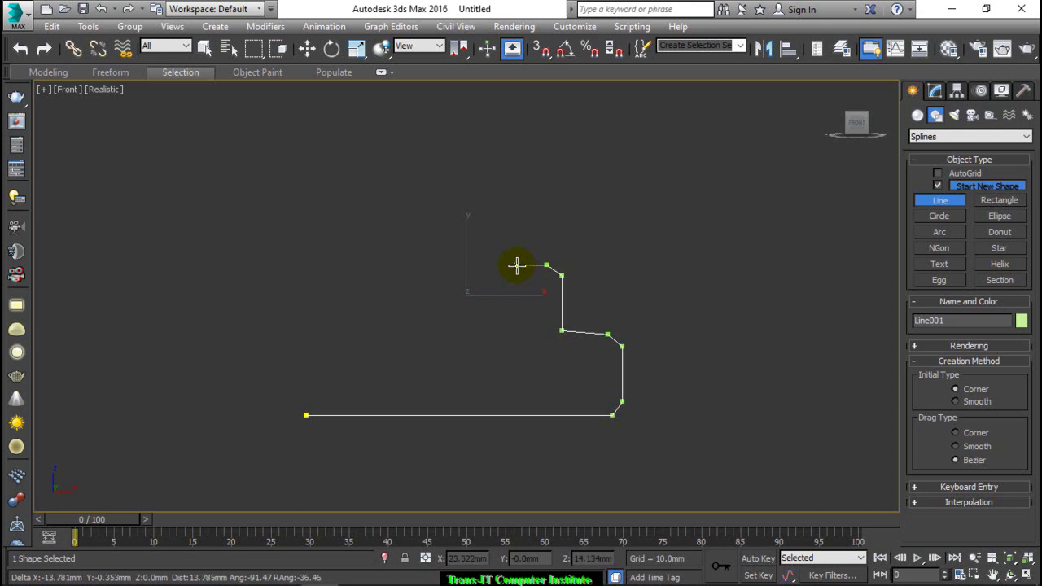
left_click(509, 264)
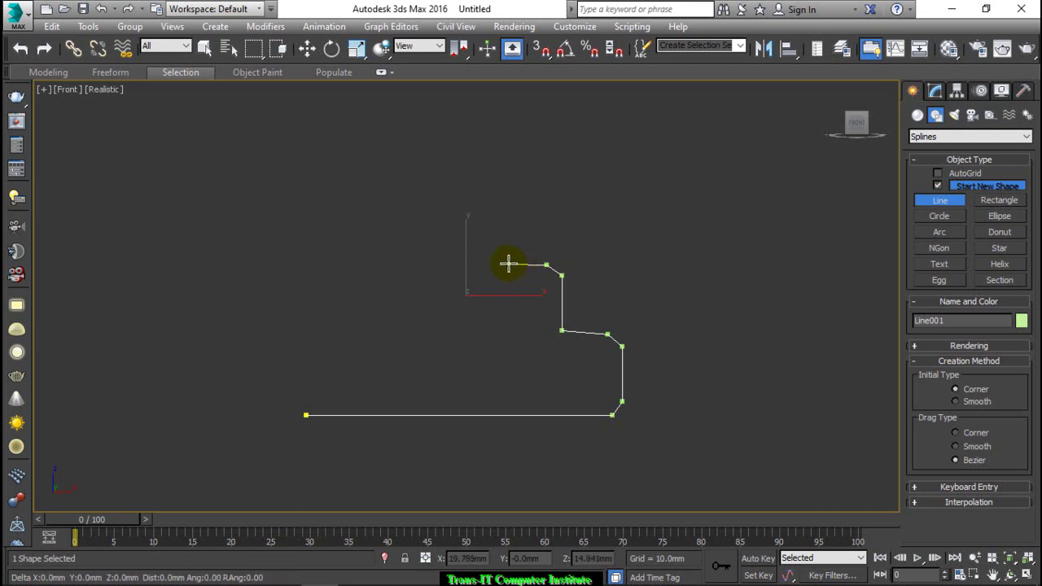
left_click(509, 227)
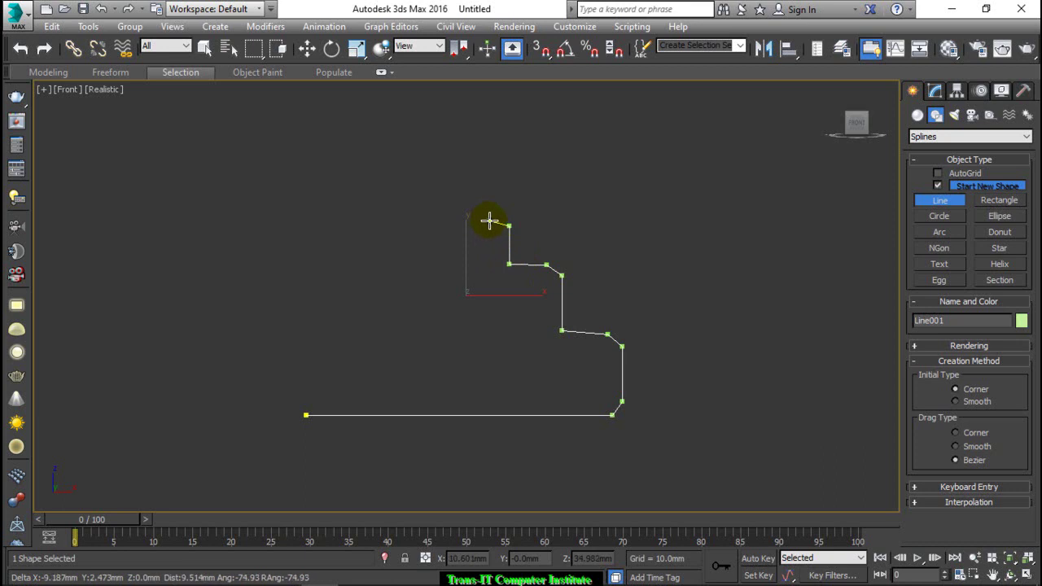
left_click(491, 217)
left_click(363, 217)
left_click(363, 239)
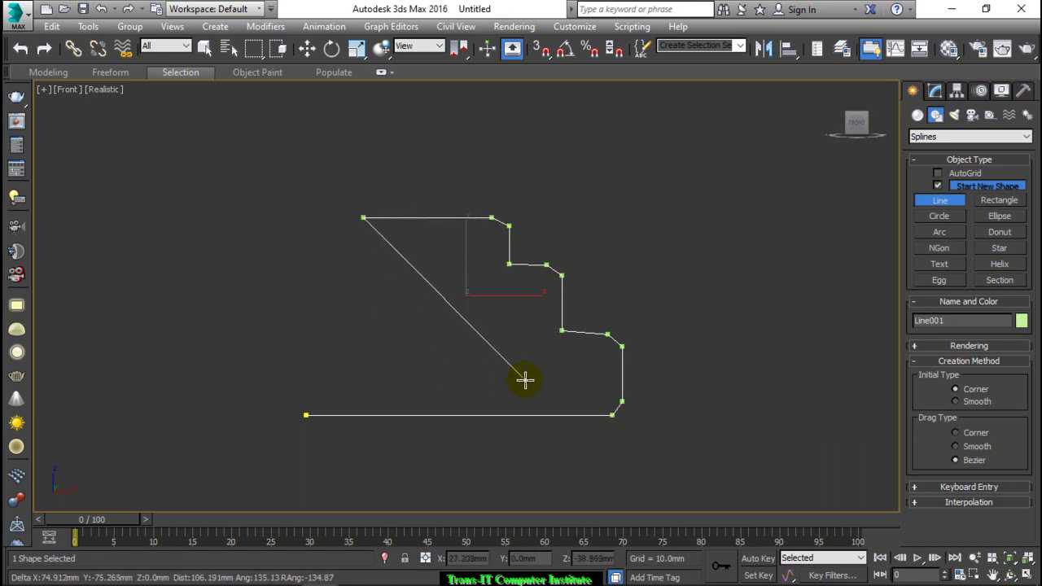
right_click(570, 220)
right_click(588, 216)
Step: Enter Vertex sub-object level on Line001 in the Modify panel
key("w")
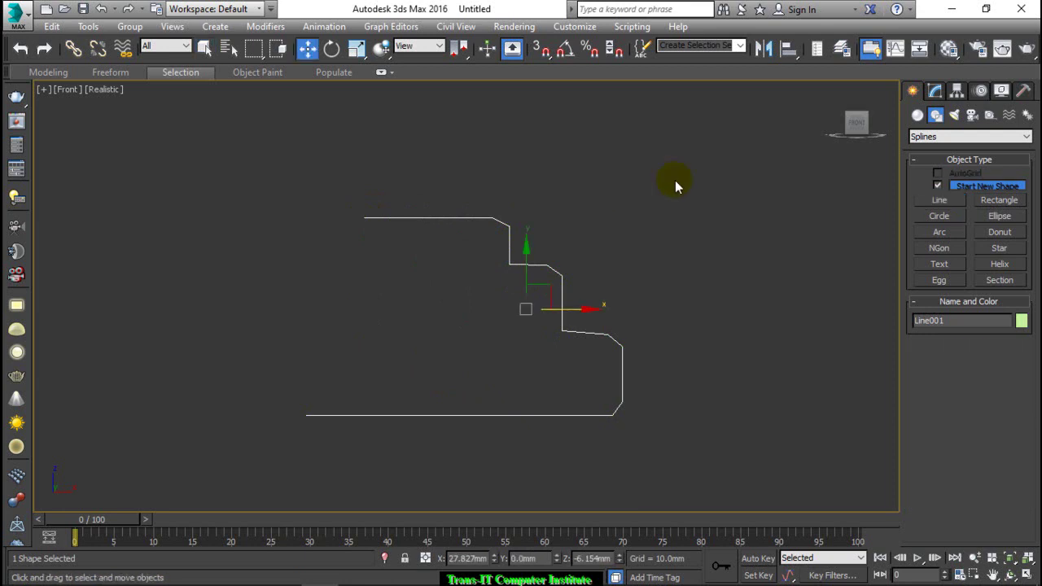
left_click(938, 92)
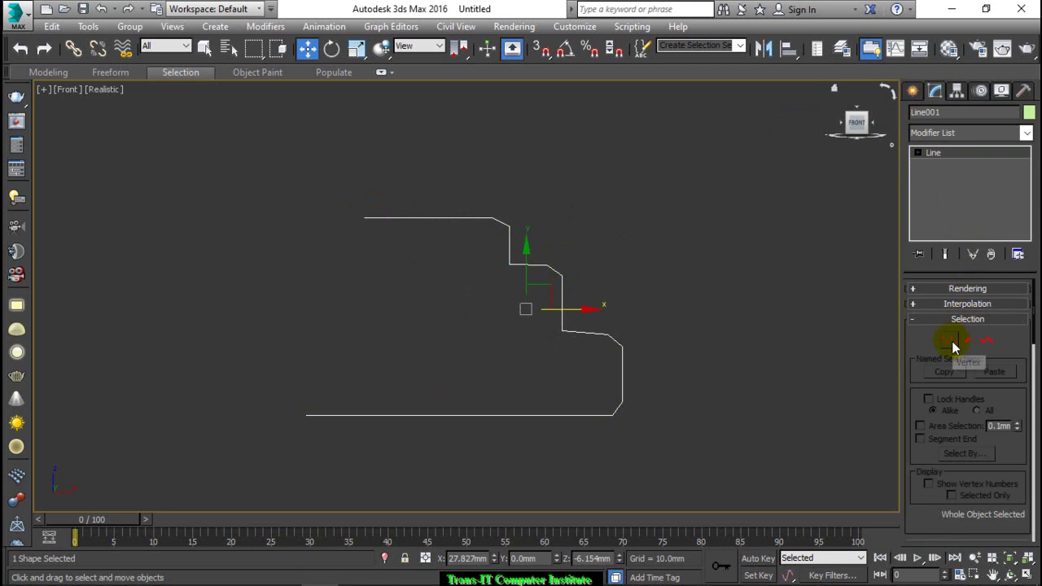
left_click(949, 341)
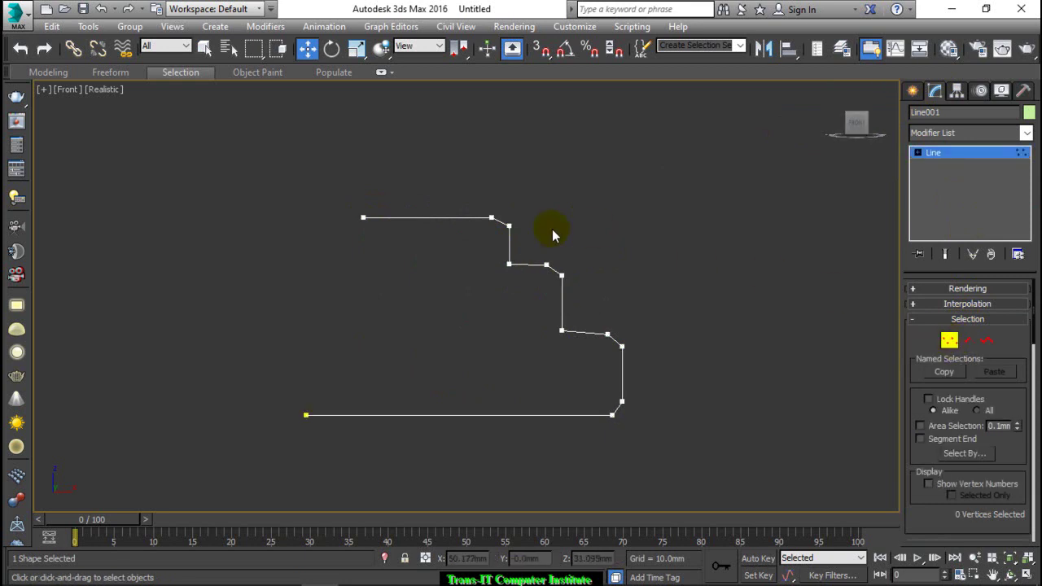
left_click_drag(291, 184, 380, 304)
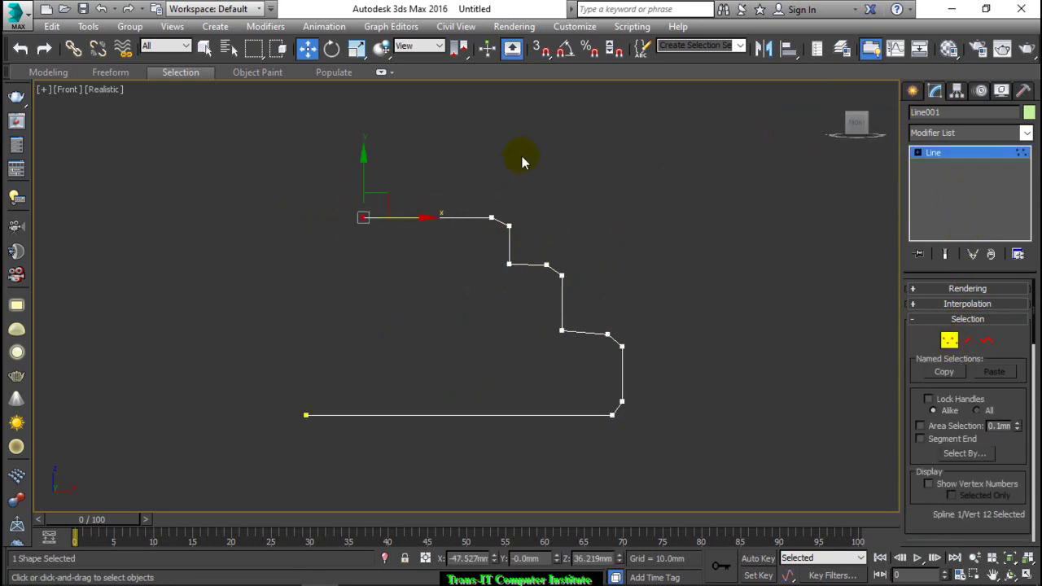
left_click_drag(477, 199, 499, 268)
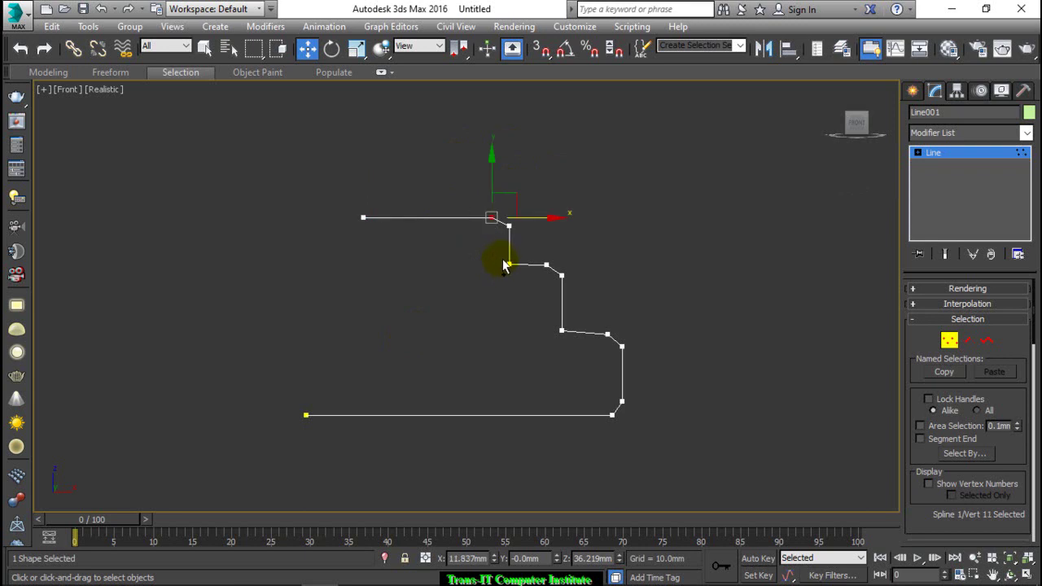
Step: Set all 12 profile vertices to Corner type, then deselect them
key("ctrl+a")
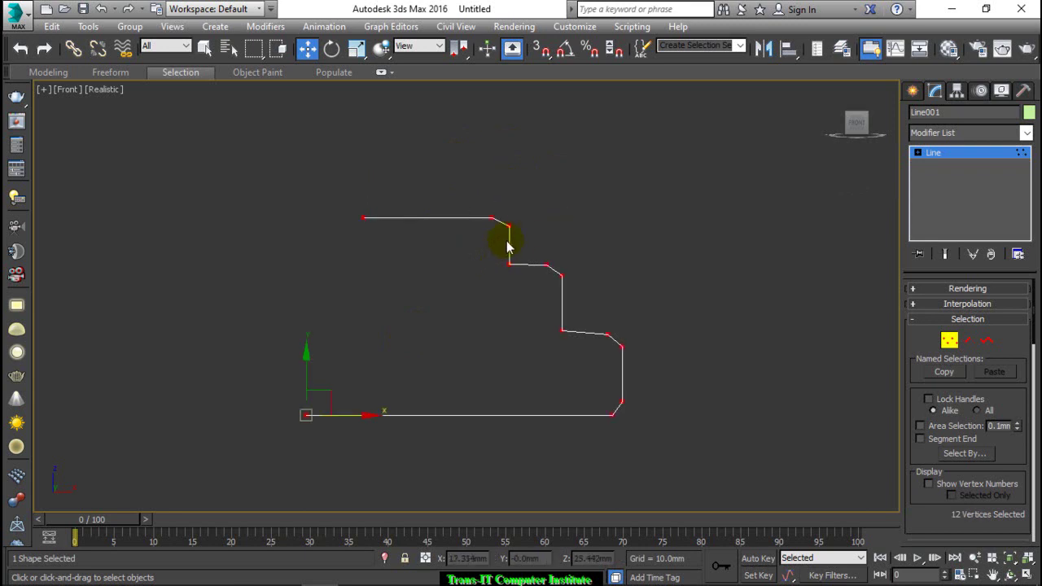
right_click(508, 265)
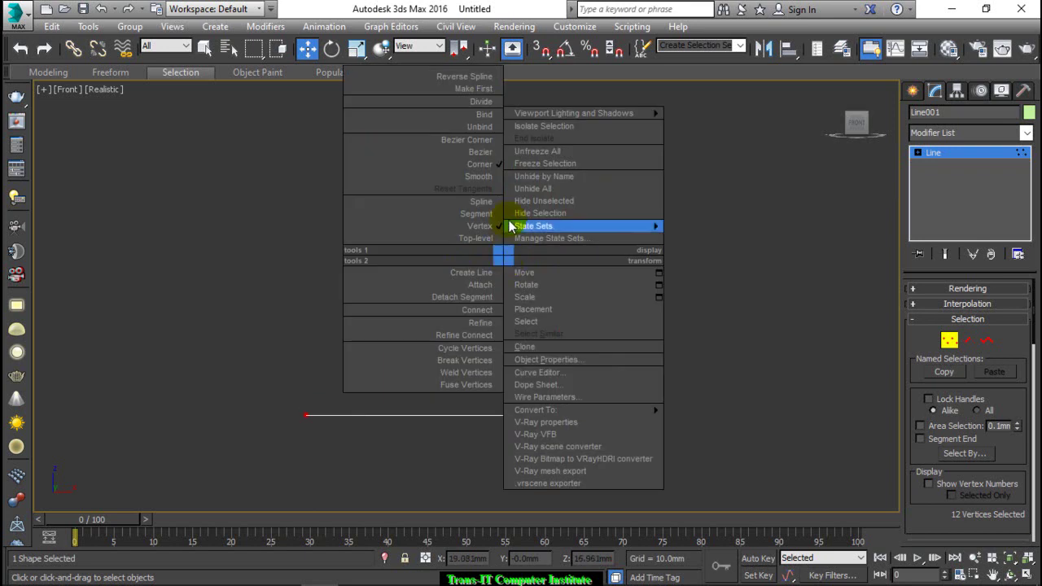
left_click(489, 173)
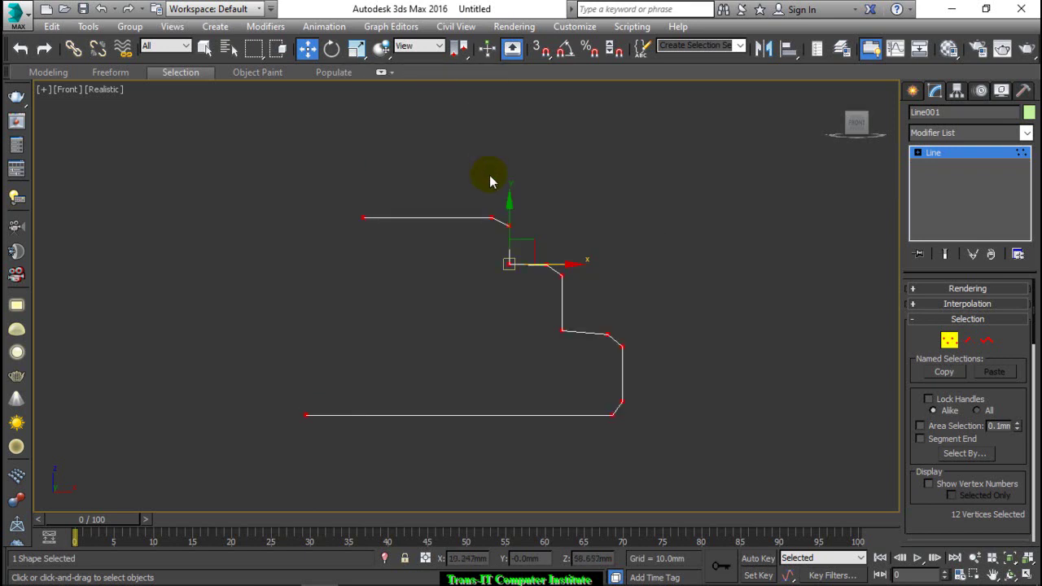
right_click(502, 218)
left_click(490, 190)
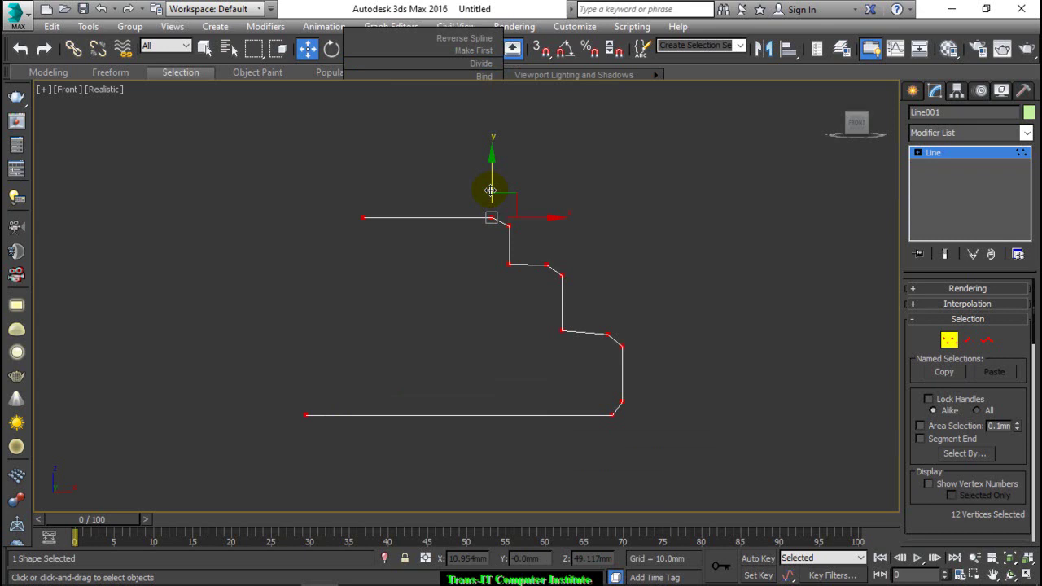
left_click(688, 172)
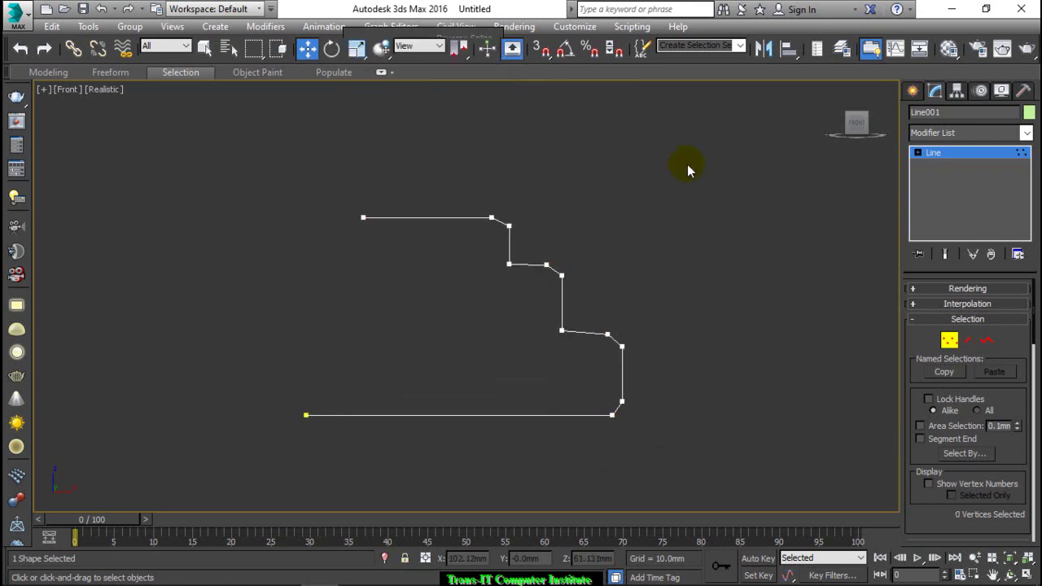
mouse_move(857, 123)
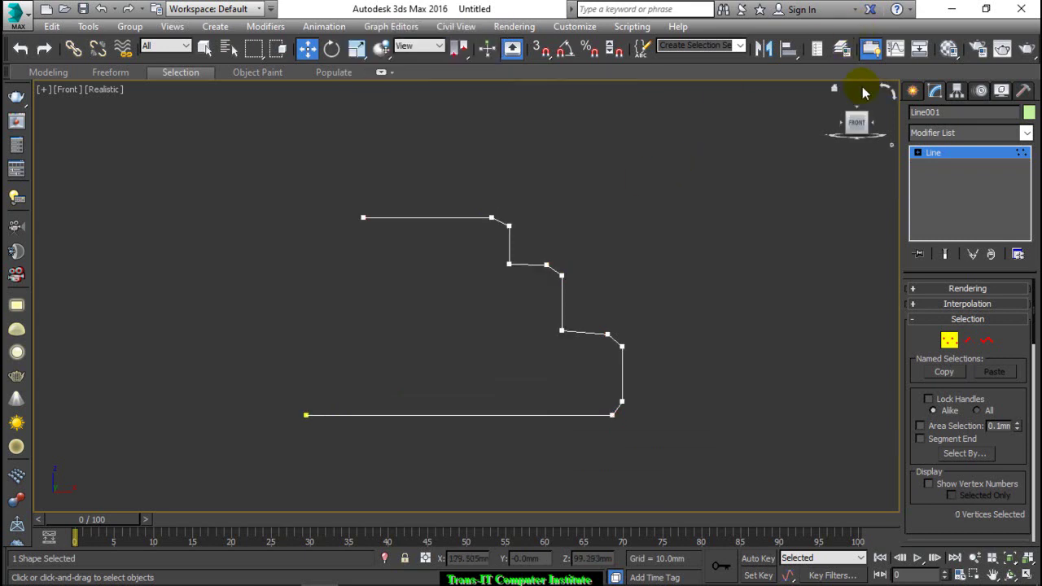
Step: Apply a Lathe aligned Min to Line001, orbit to check it, then return to Front view
left_click(939, 134)
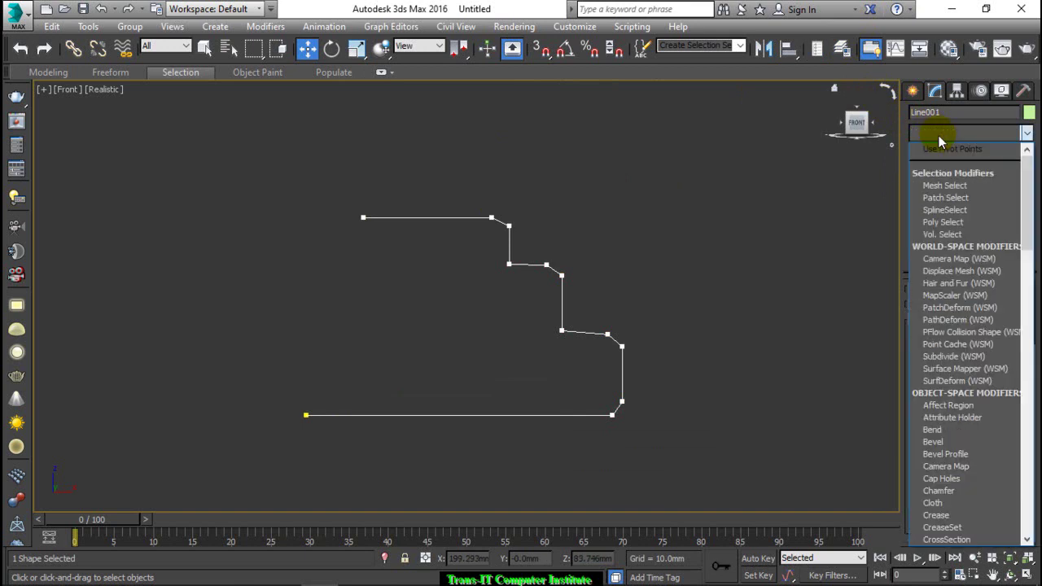
key("l")
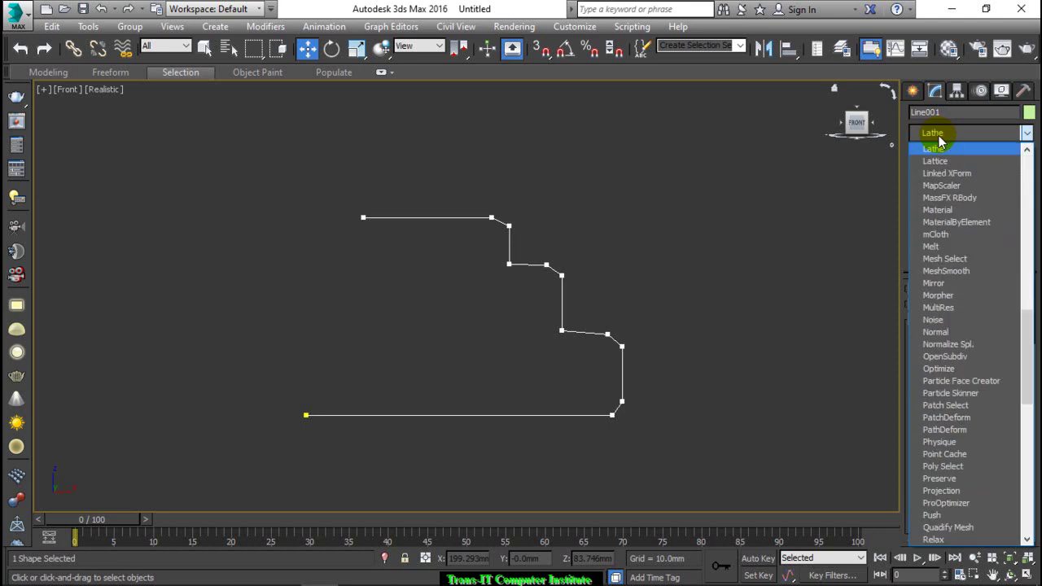
key("Return")
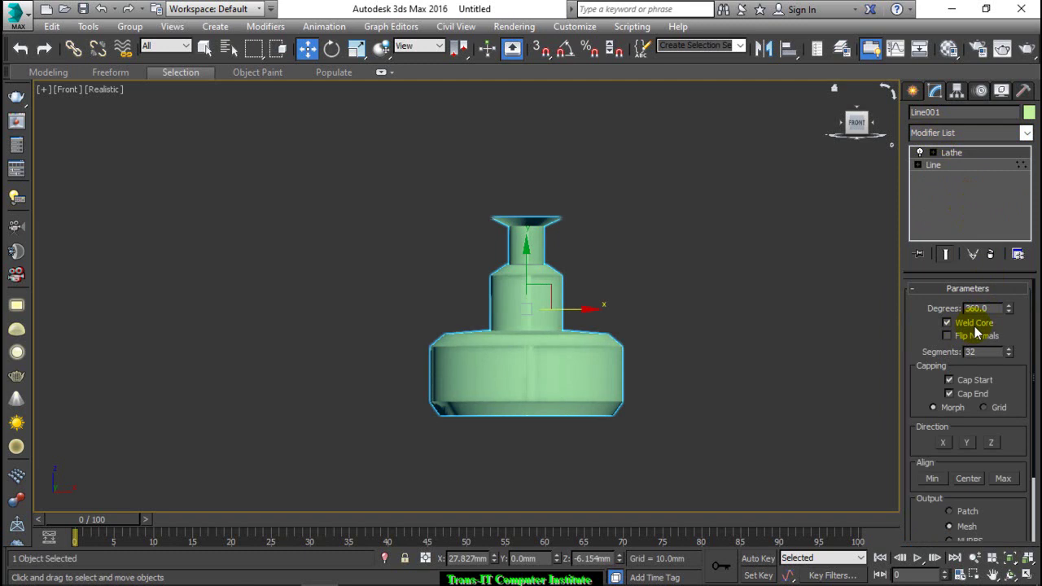
left_click_drag(985, 353, 955, 356)
left_click(933, 479)
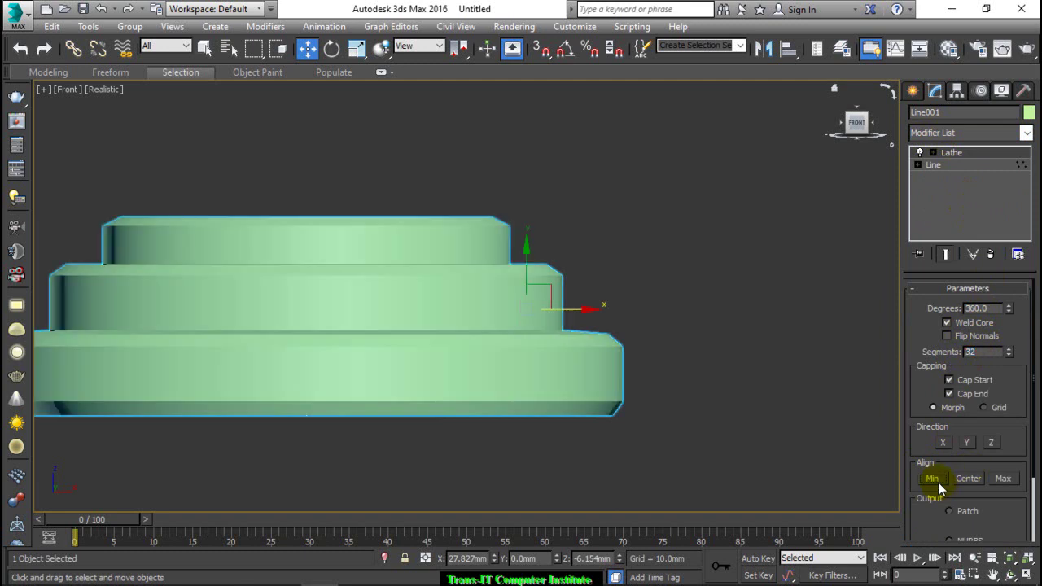
scroll(699, 261, "down", 5)
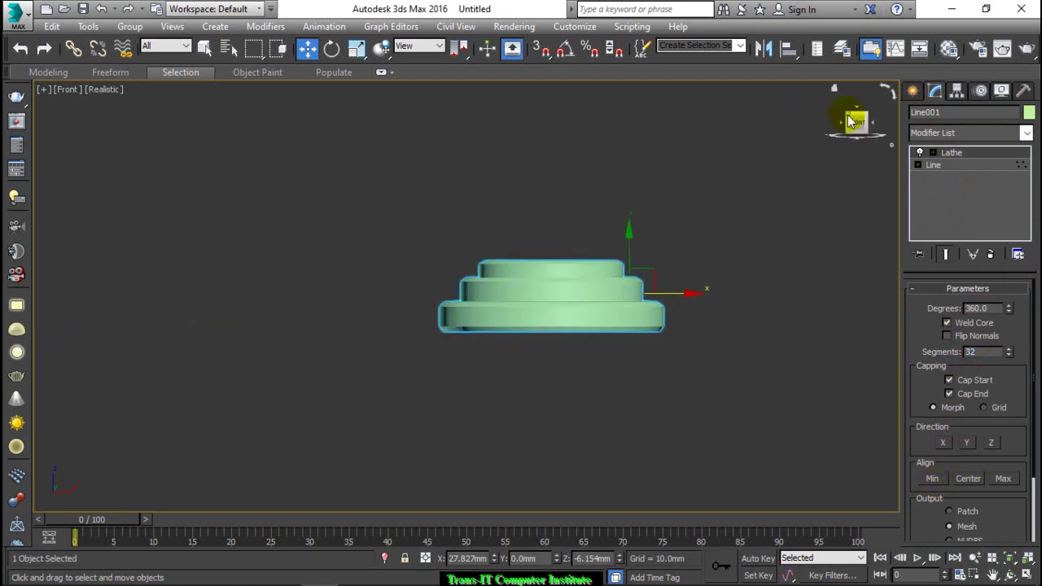
left_click_drag(847, 122, 856, 116)
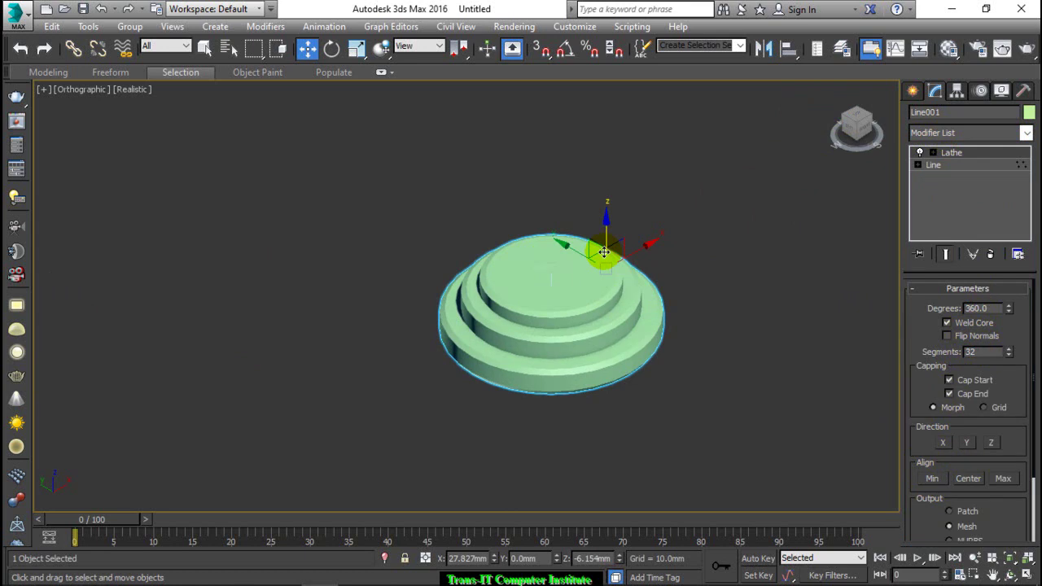
left_click(868, 132)
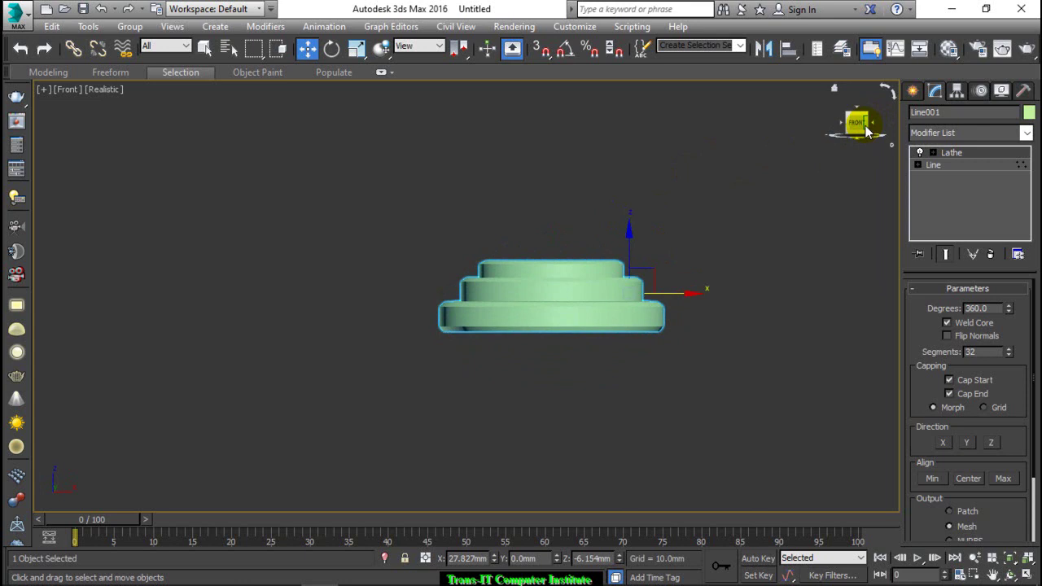
Step: In wireframe, draw a three-point line above the pedestal: flat with a short sloped end
key("F3")
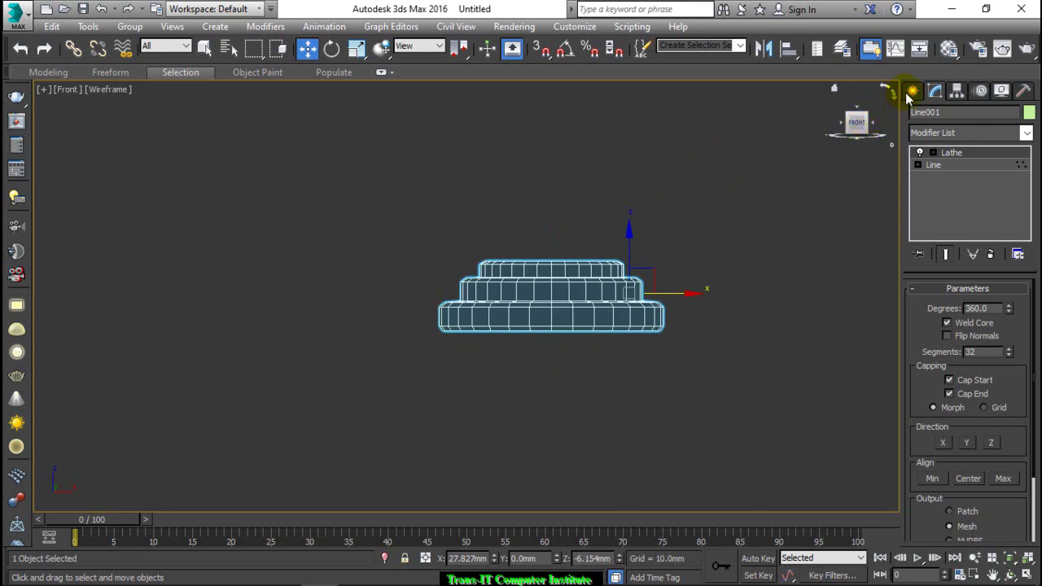
left_click(912, 91)
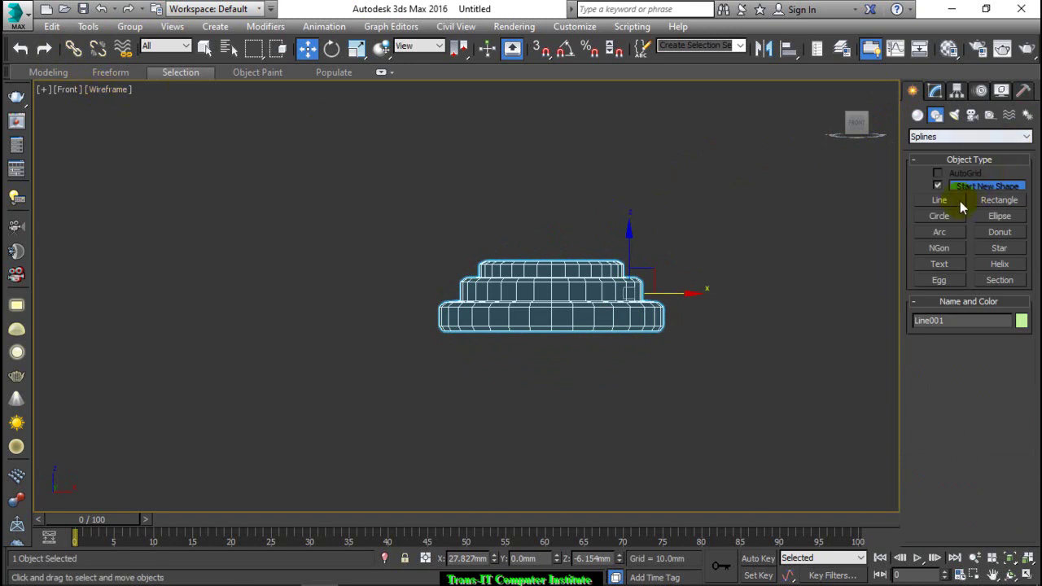
left_click(936, 200)
scroll(712, 240, "up", 3)
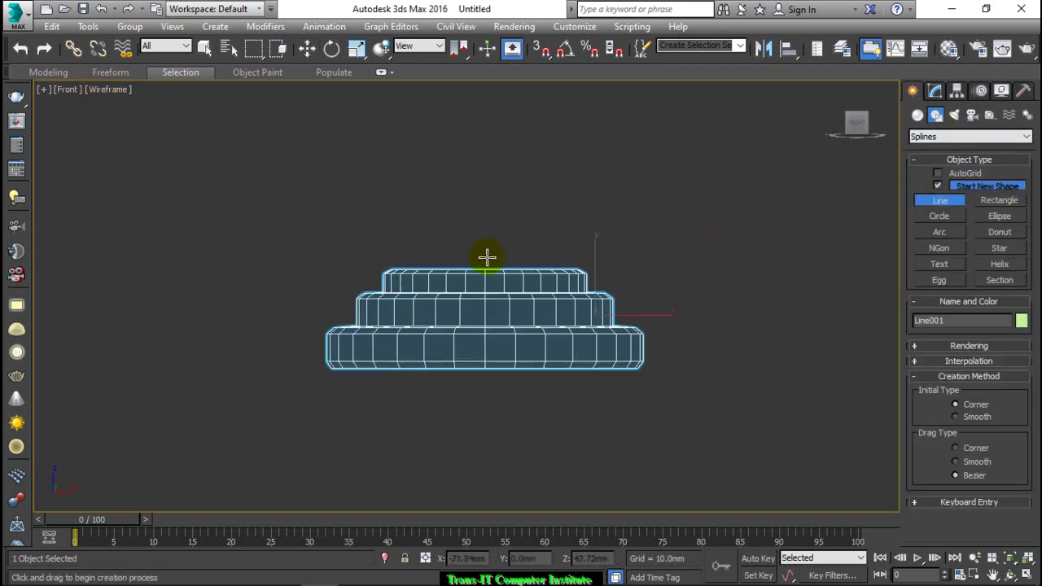
scroll(487, 258, "up", 3)
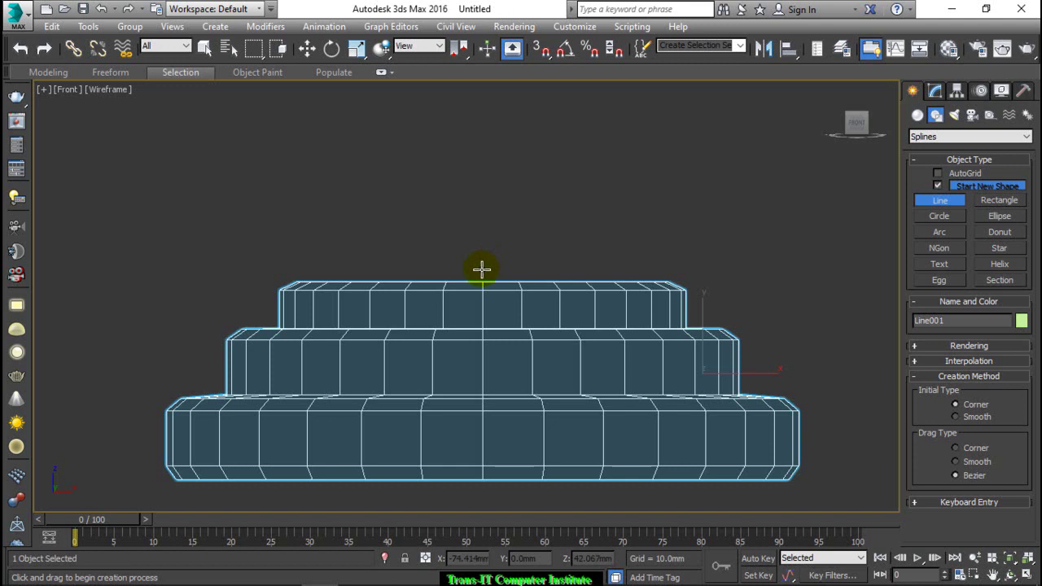
left_click(482, 269)
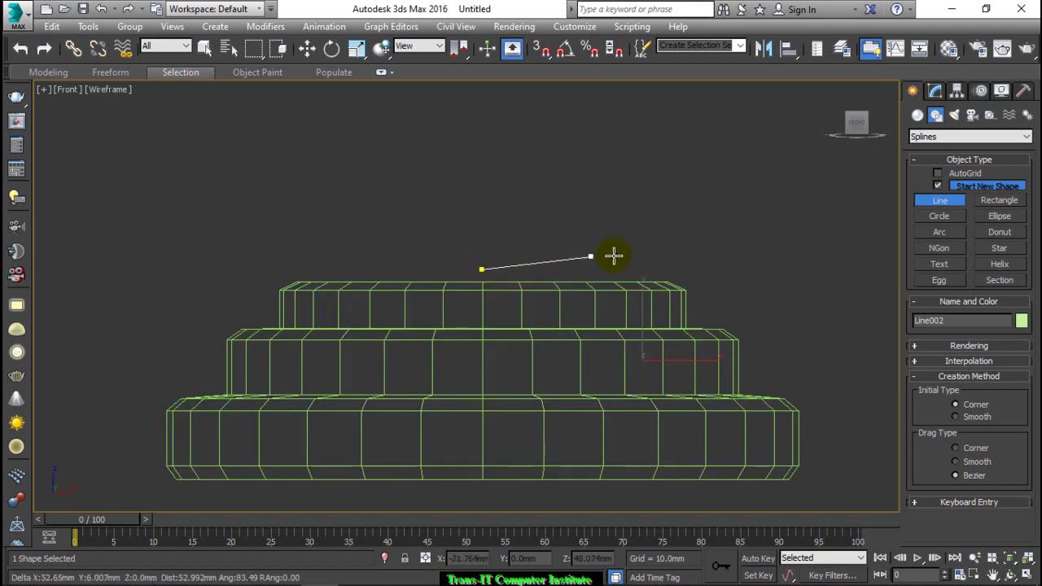
left_click(666, 269)
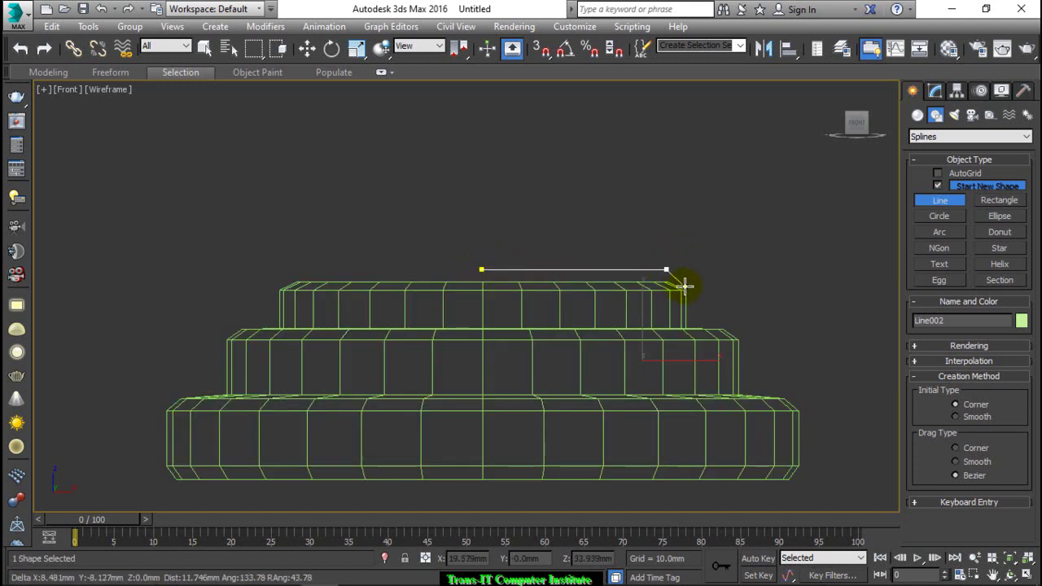
left_click(684, 286)
right_click(640, 207)
Step: Select all three vertices of Line002 and change their vertex type from the quad menu
left_click(934, 91)
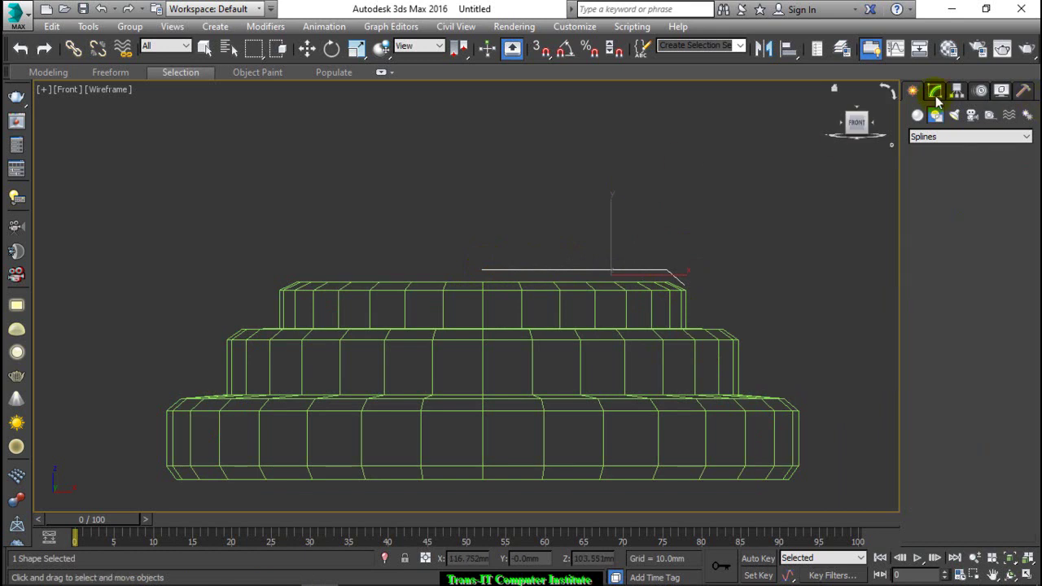
left_click(949, 338)
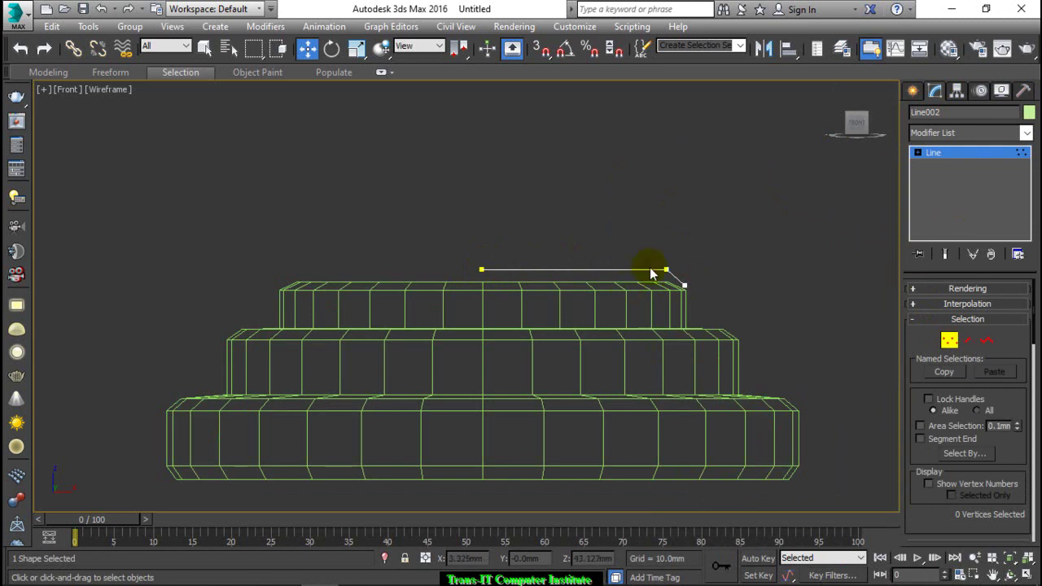
key("ctrl+a")
right_click(654, 269)
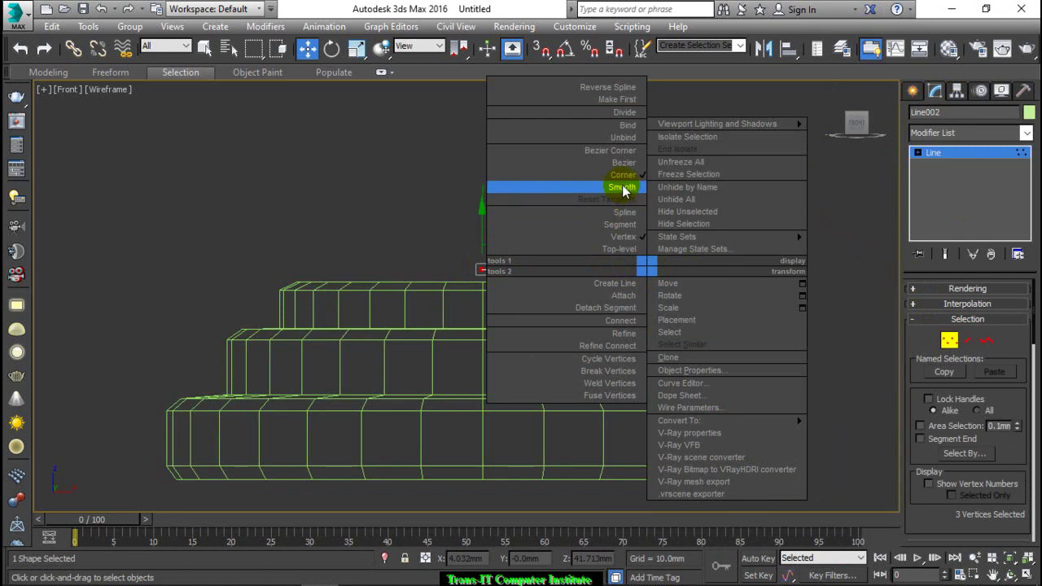
left_click(625, 194)
right_click(640, 268)
left_click(625, 237)
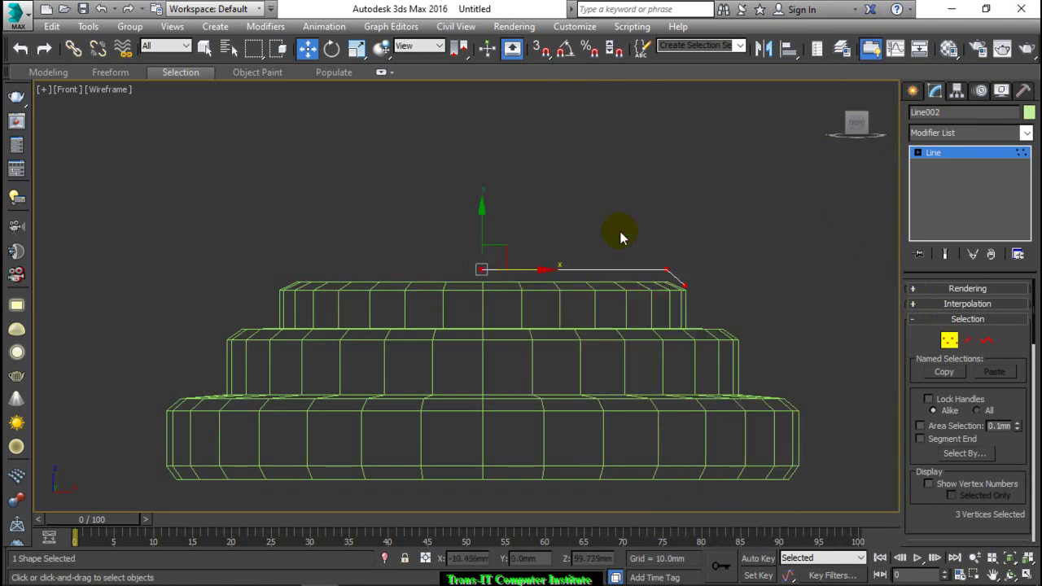
Step: Lathe Line002 with Align Min and nudge the cap disc slightly along X
left_click(936, 134)
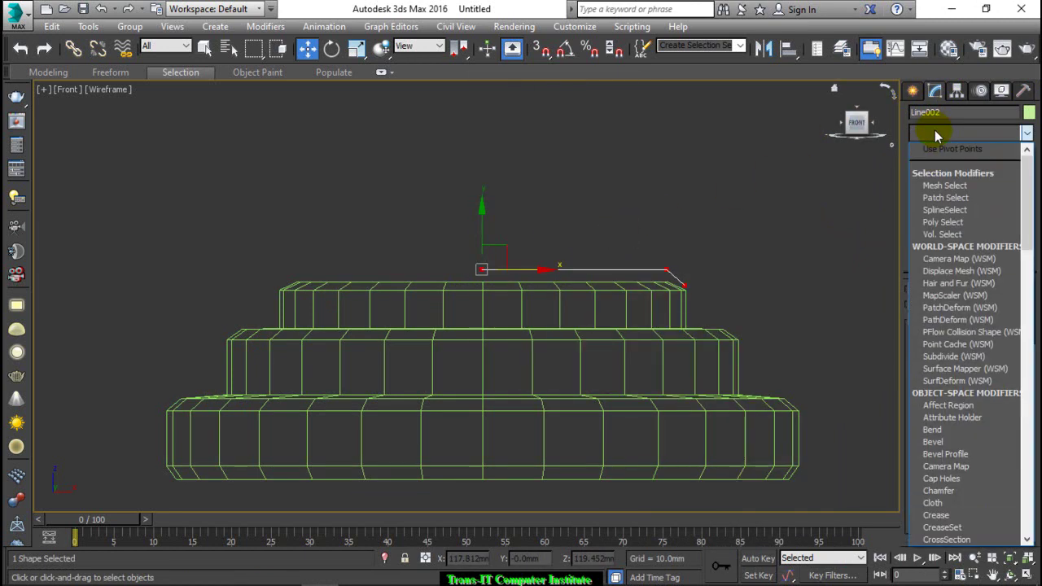
key("l")
left_click(931, 146)
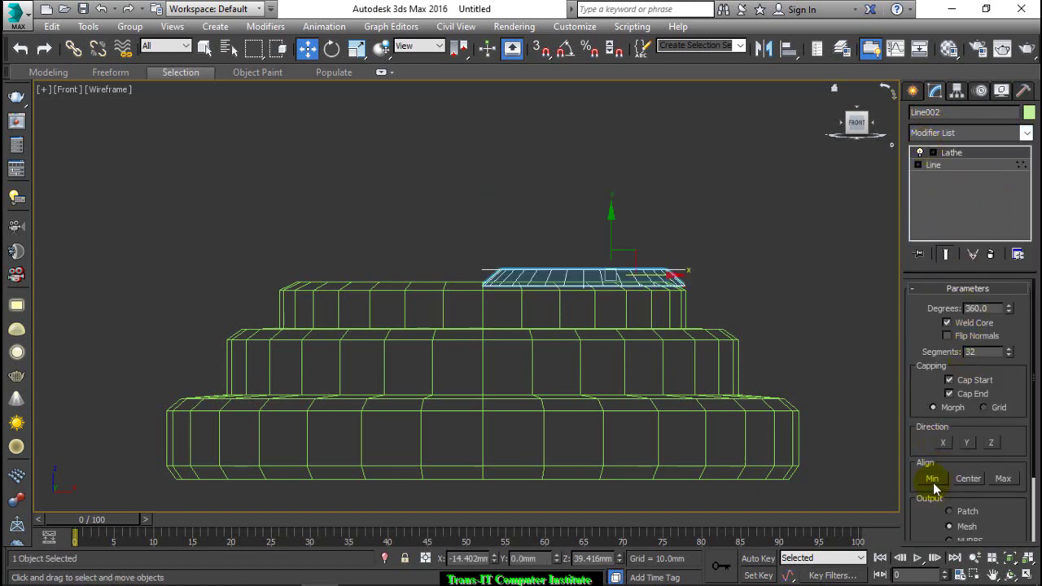
left_click(933, 480)
left_click_drag(654, 275, 679, 274)
Step: Orbit to inspect the cap, switch to Realistic shading and deselect the disc
left_click_drag(860, 109, 849, 121)
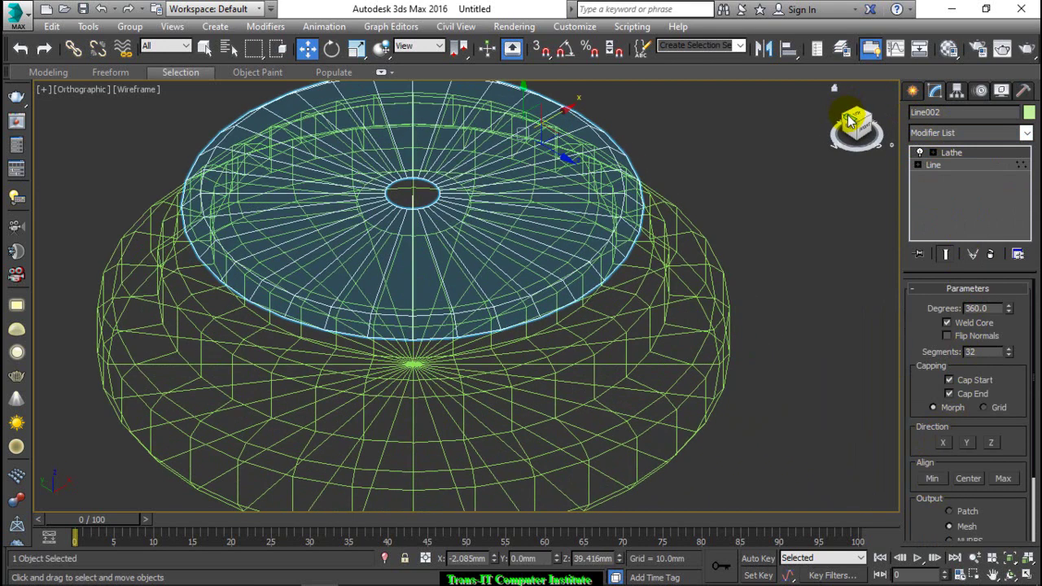
key("F3")
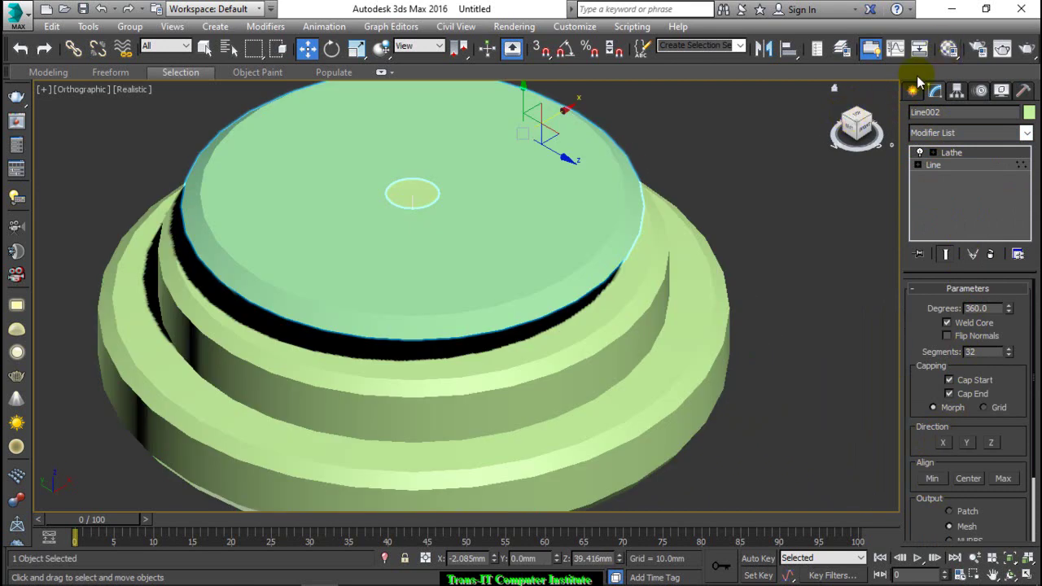
left_click(912, 90)
left_click(760, 217)
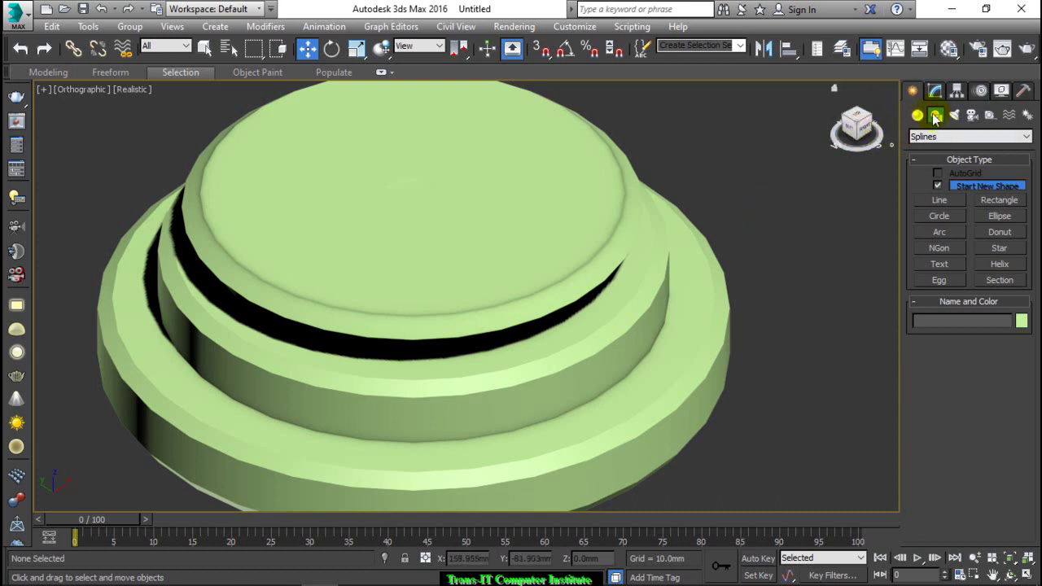
Step: Start a Text shape in the Front view with size 100 and text '3'
left_click(940, 265)
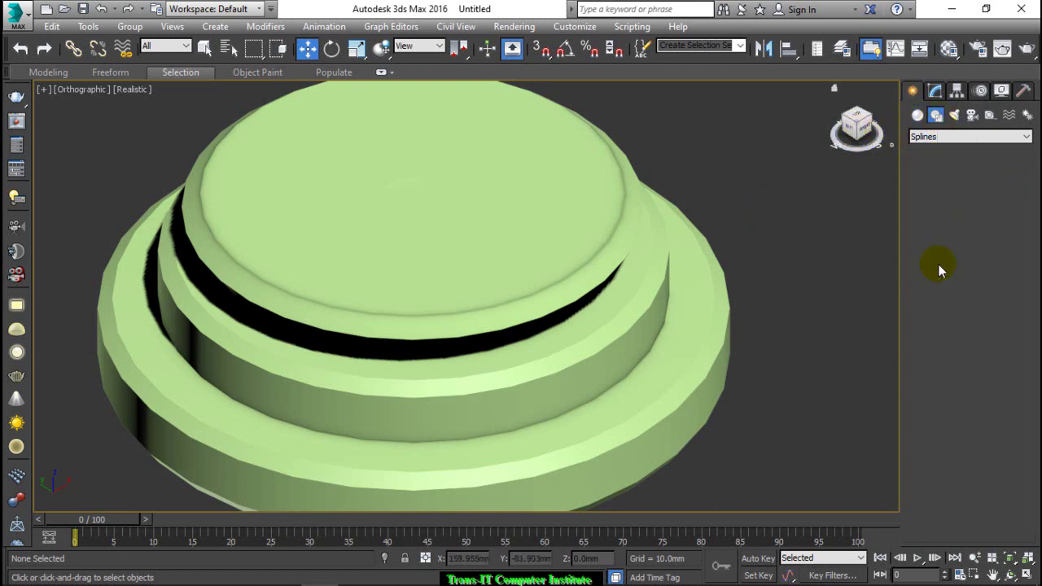
left_click(871, 124)
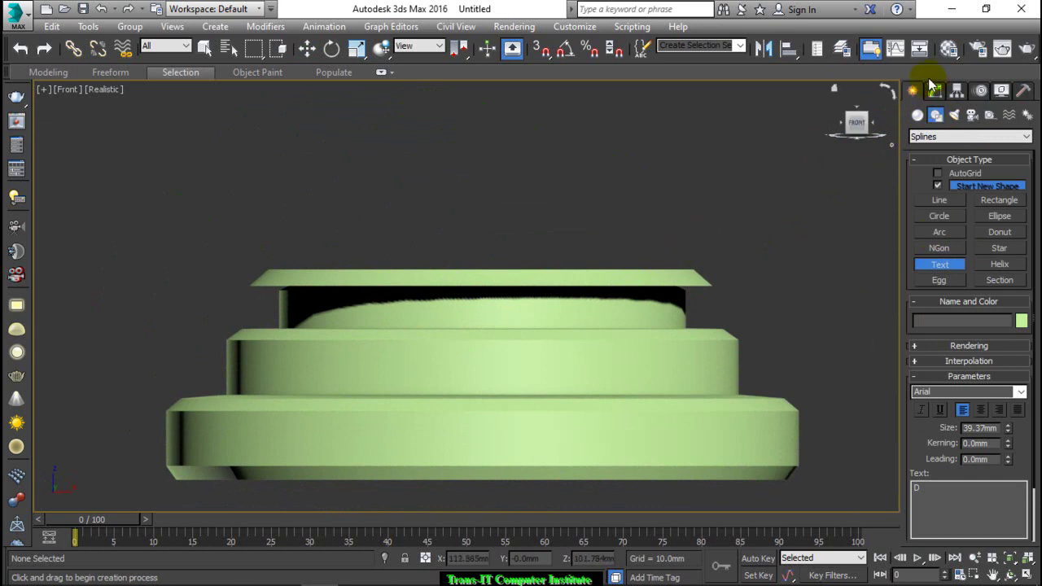
double_click(981, 428)
type("100")
key("Return")
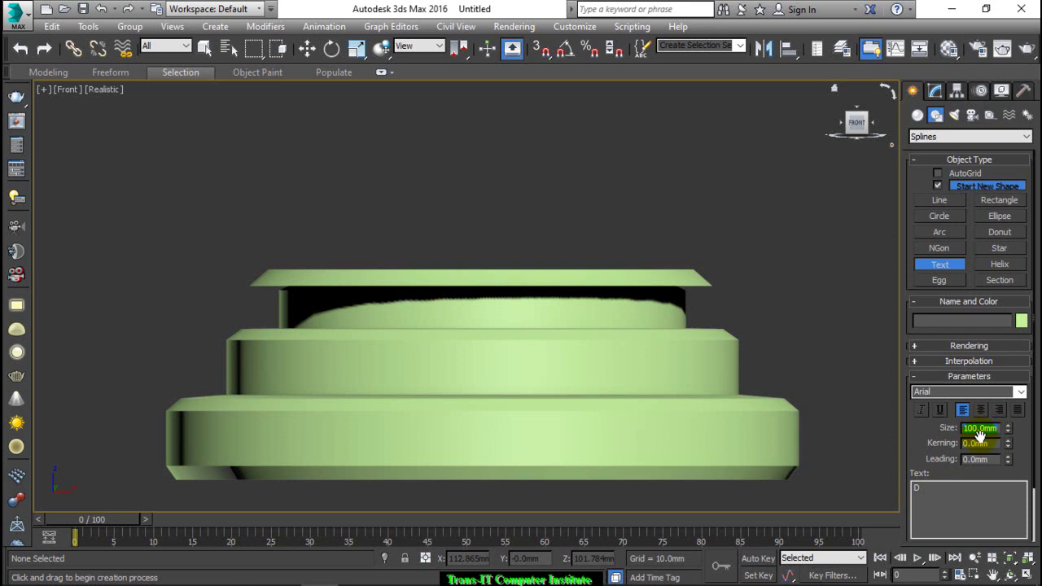
left_click(929, 491)
type("3")
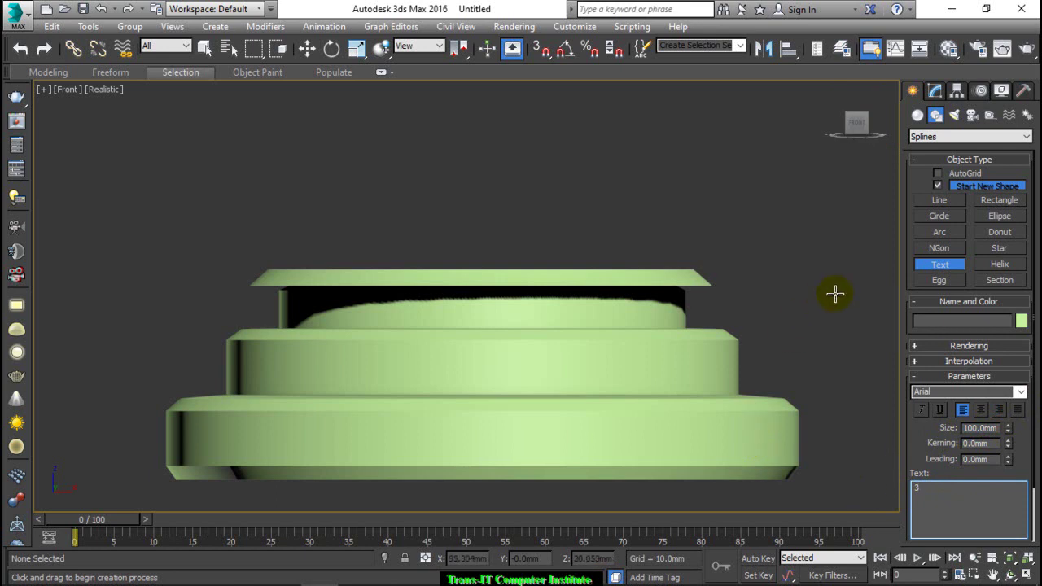
Step: Enable the text in renderer and viewport with a 3 mm rendering thickness
left_click(949, 345)
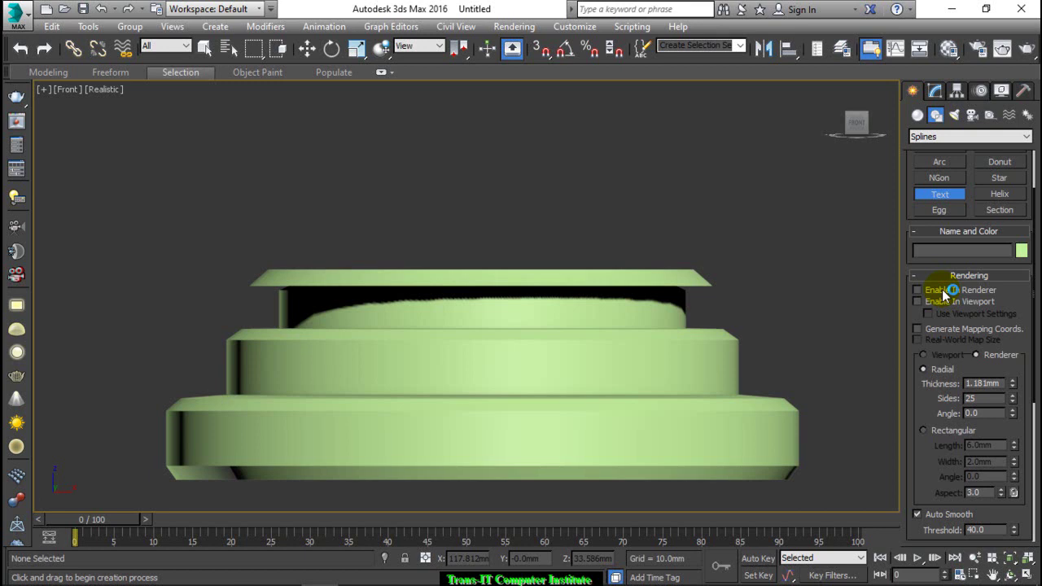
left_click(936, 293)
left_click(940, 304)
scroll(980, 430, "down", 1)
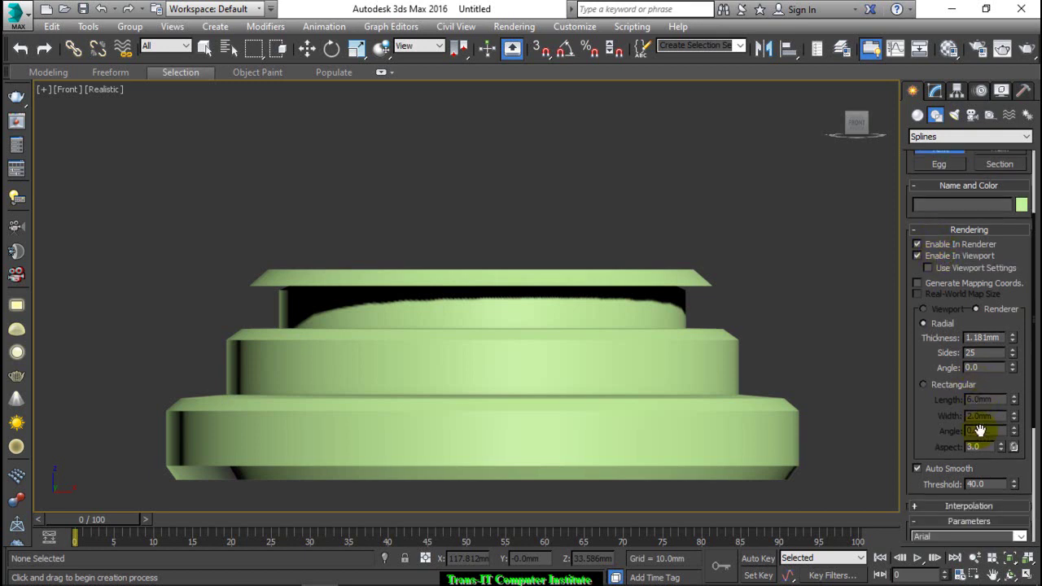
scroll(980, 431, "down", 2)
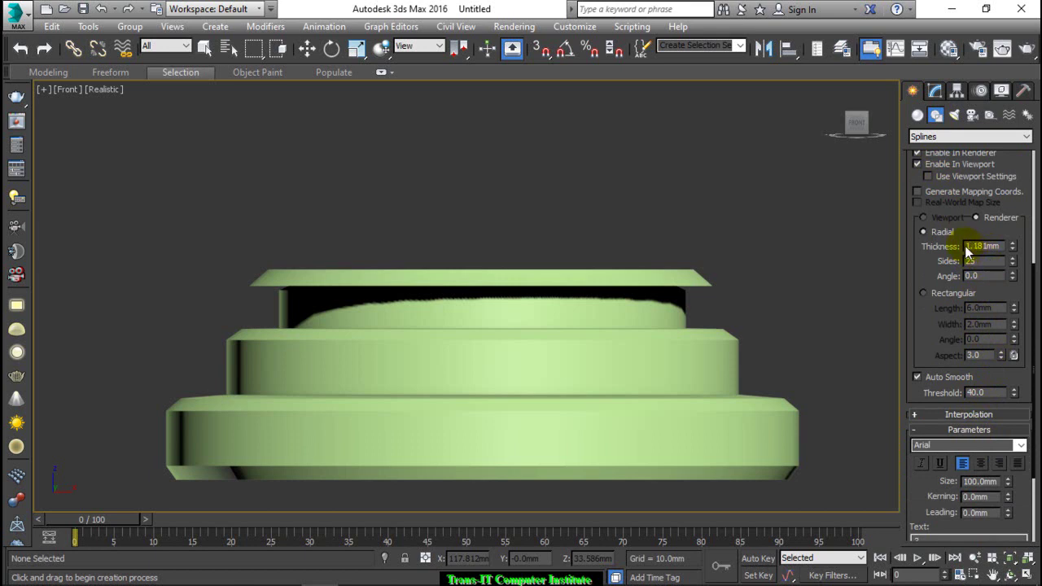
left_click_drag(969, 246, 1000, 247)
type("3")
key("Return")
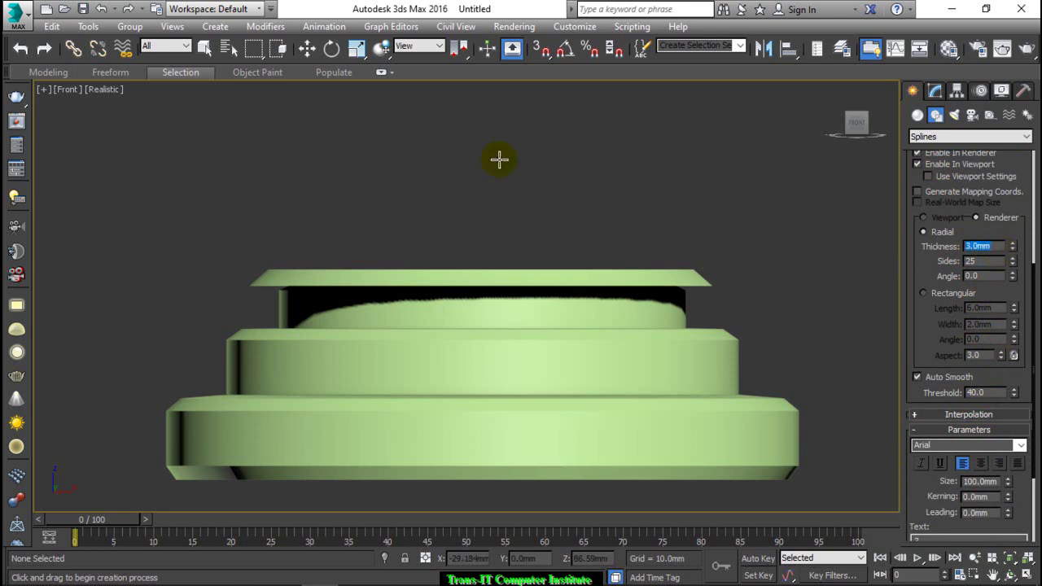
scroll(503, 275, "down", 3)
scroll(454, 249, "up", 2)
Step: Place the '3' text above the pedestal and add a Shell modifier to it
left_click(448, 223)
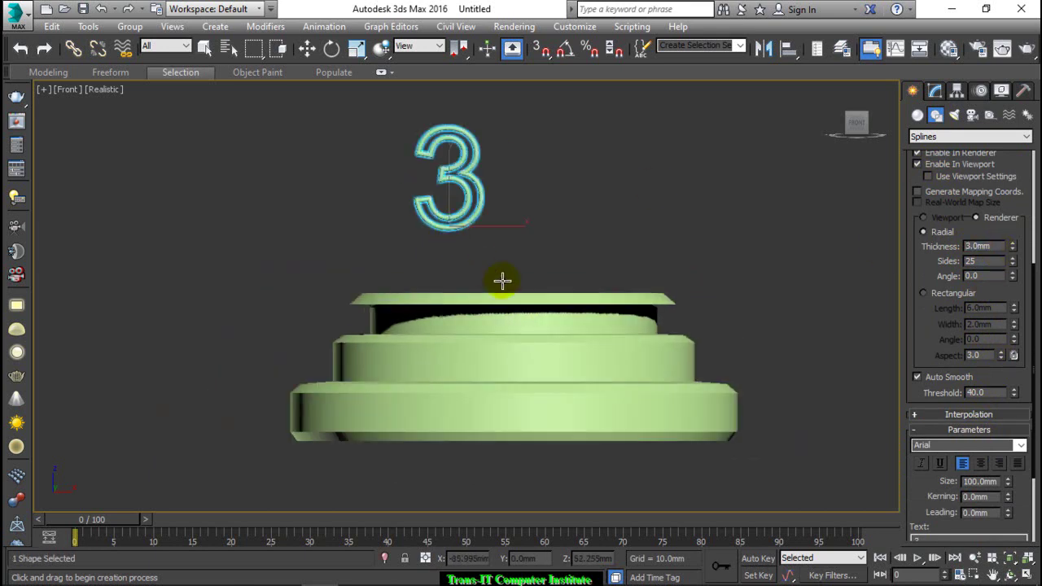
right_click(557, 164)
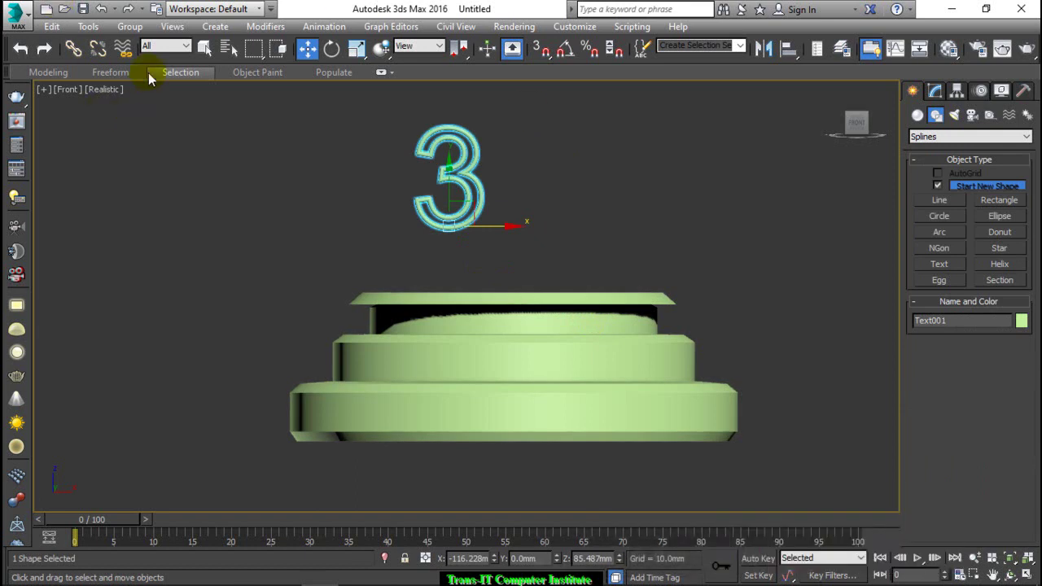
left_click(935, 90)
left_click(954, 135)
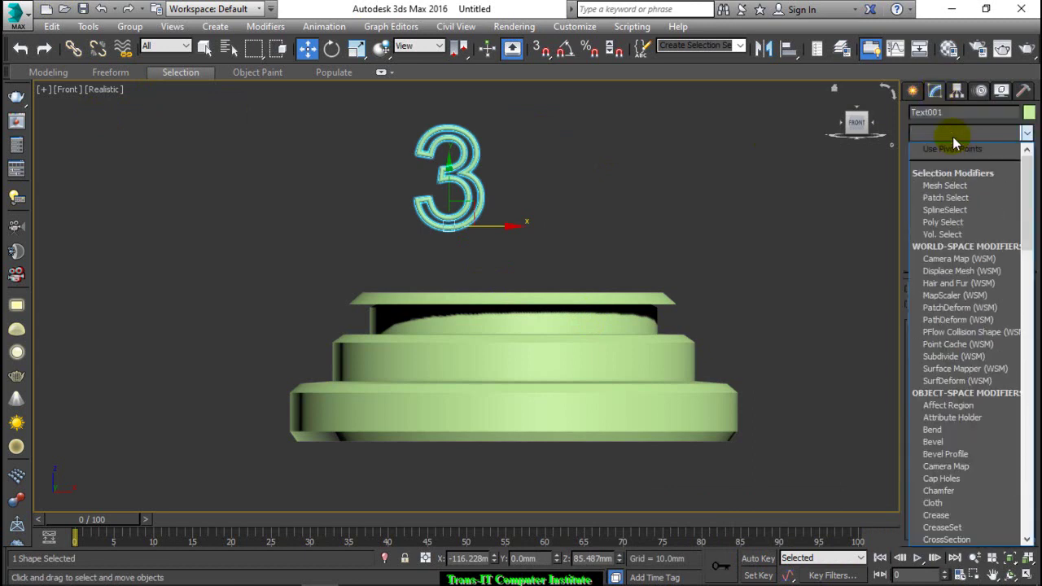
type("sh")
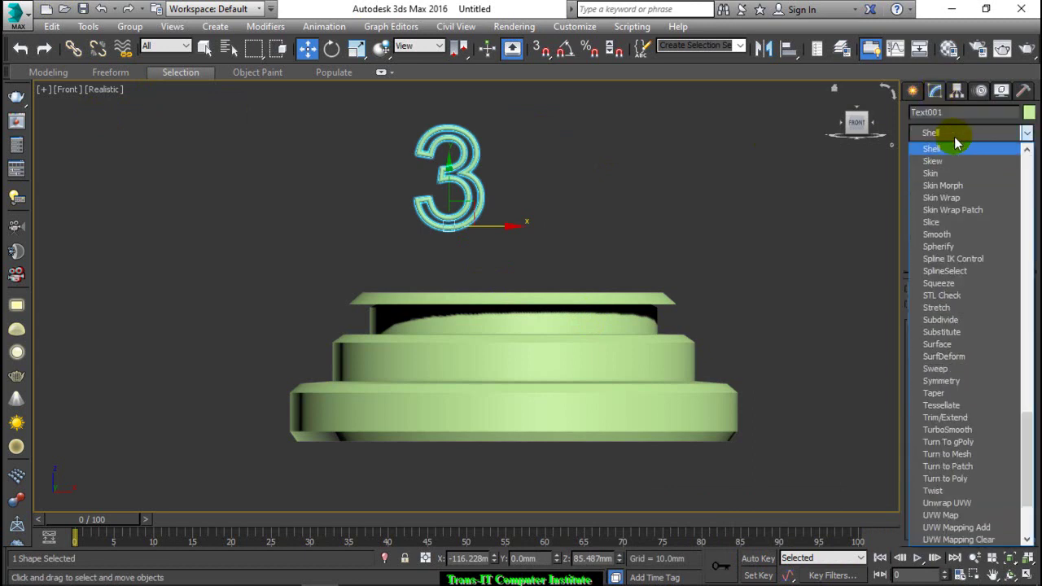
left_click(955, 148)
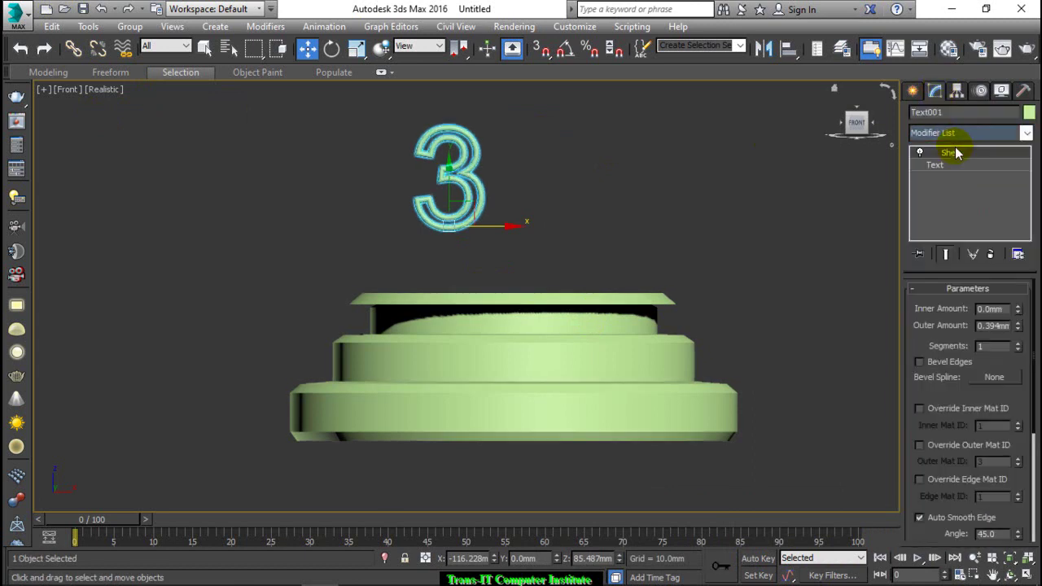
Step: Set the Shell's Outer Amount to 1.0 mm
left_click(983, 327)
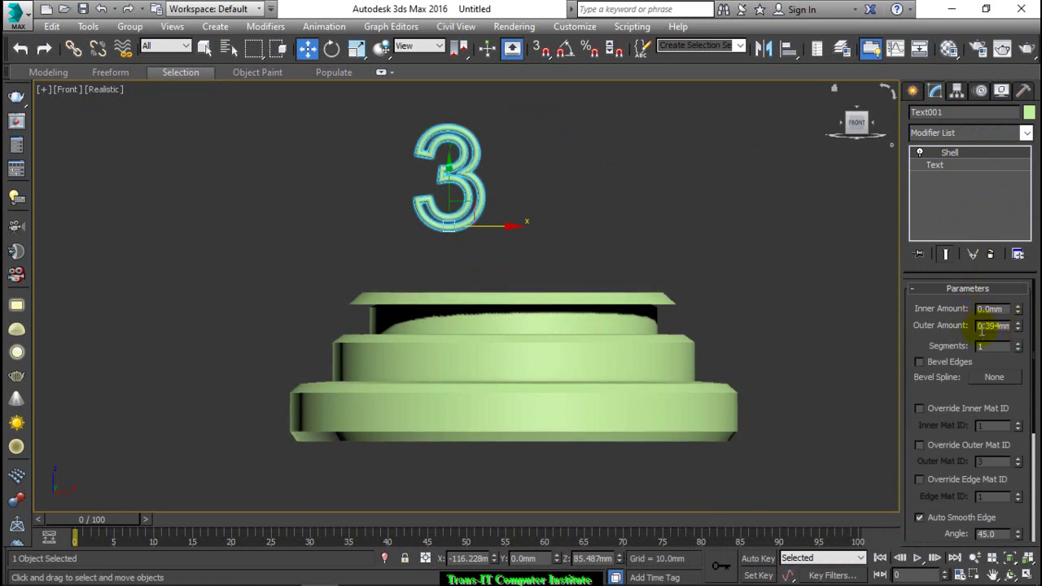
left_click_drag(983, 329, 1036, 329)
key("BackSpace")
type("1")
key("Return")
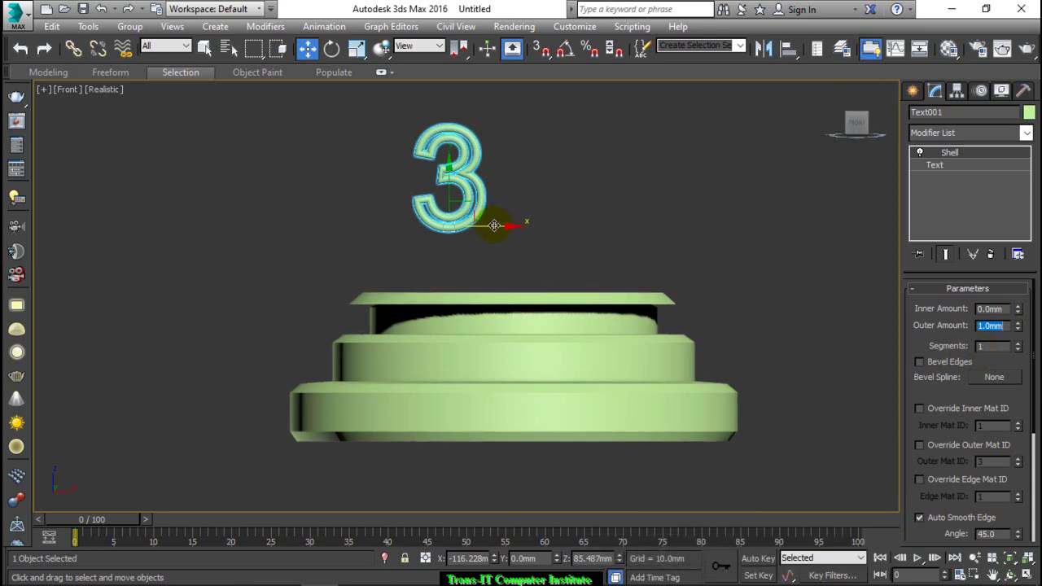
Step: Shift-drag an independent copy of the '3' to its right
left_click_drag(495, 225, 581, 227, "shift")
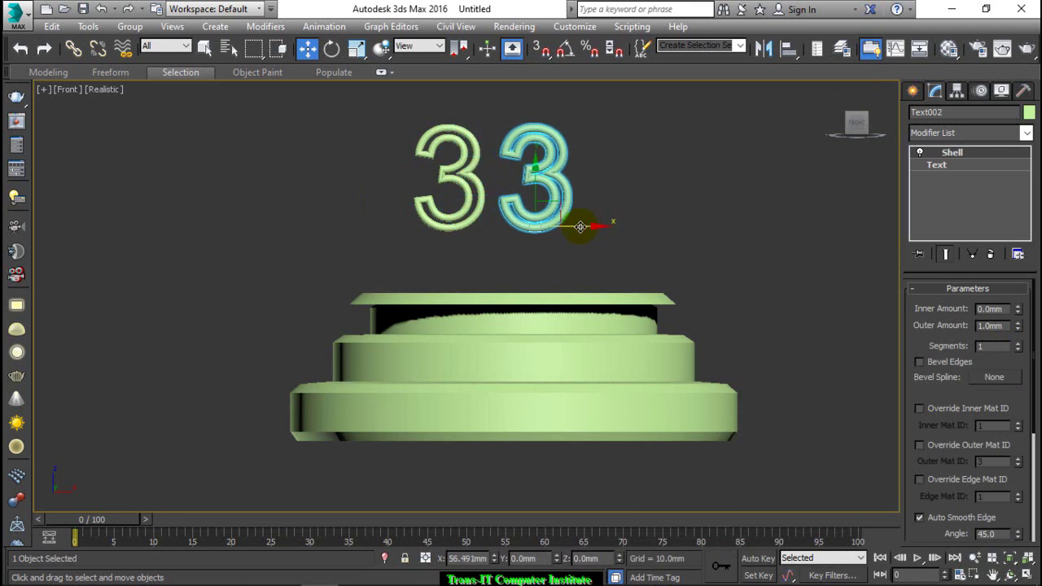
left_click_drag(581, 227, 580, 228, "shift")
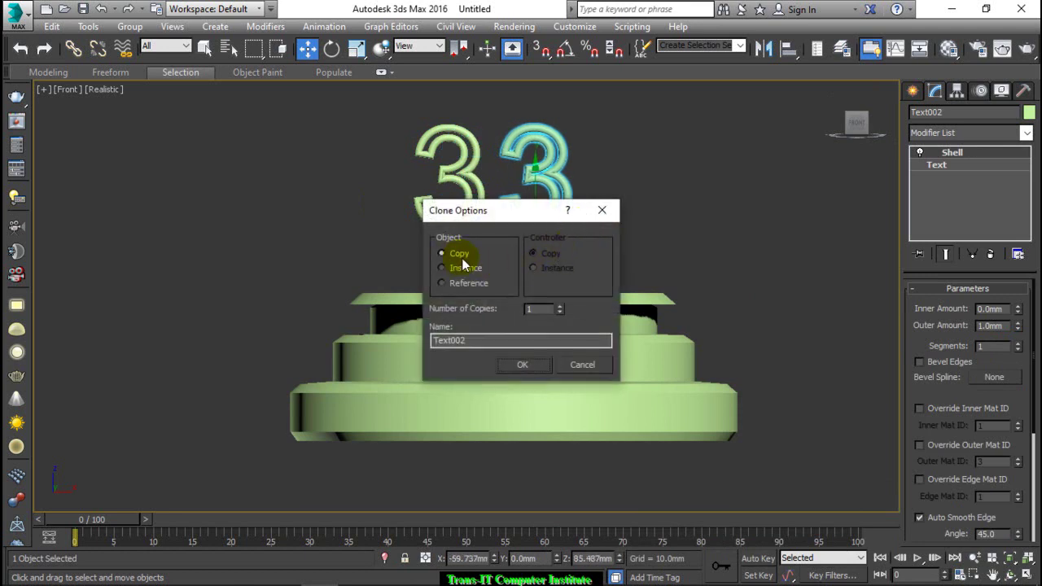
left_click(504, 366)
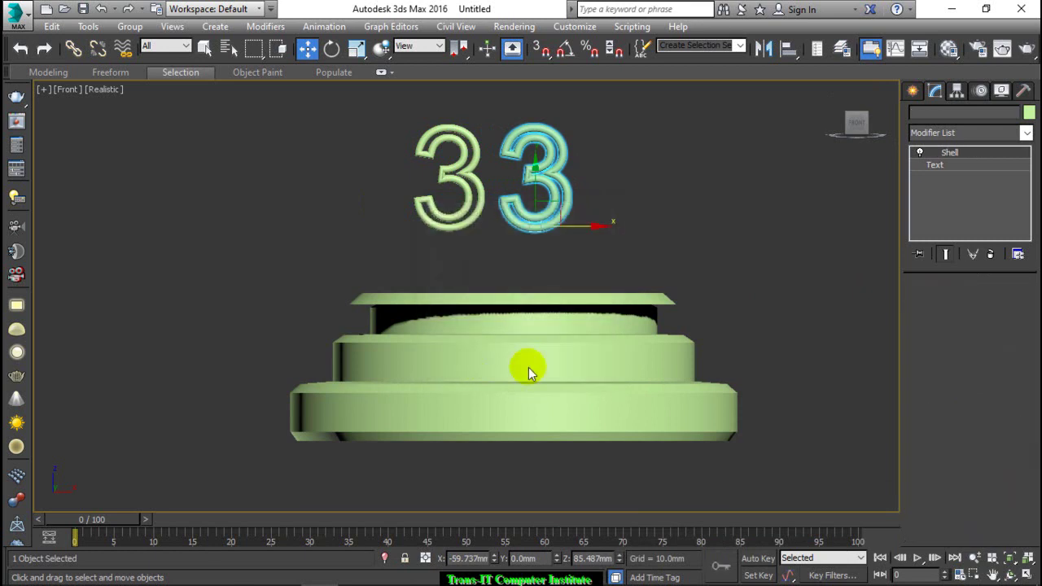
Step: Change the copy's text to 'D' and nudge it right to space the letters
left_click(946, 165)
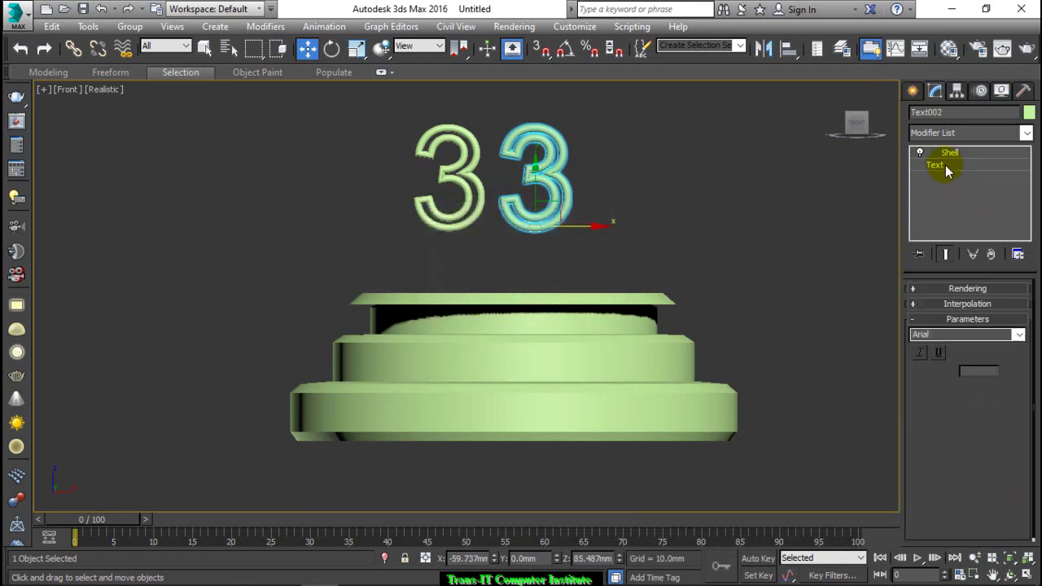
left_click_drag(937, 438, 895, 431)
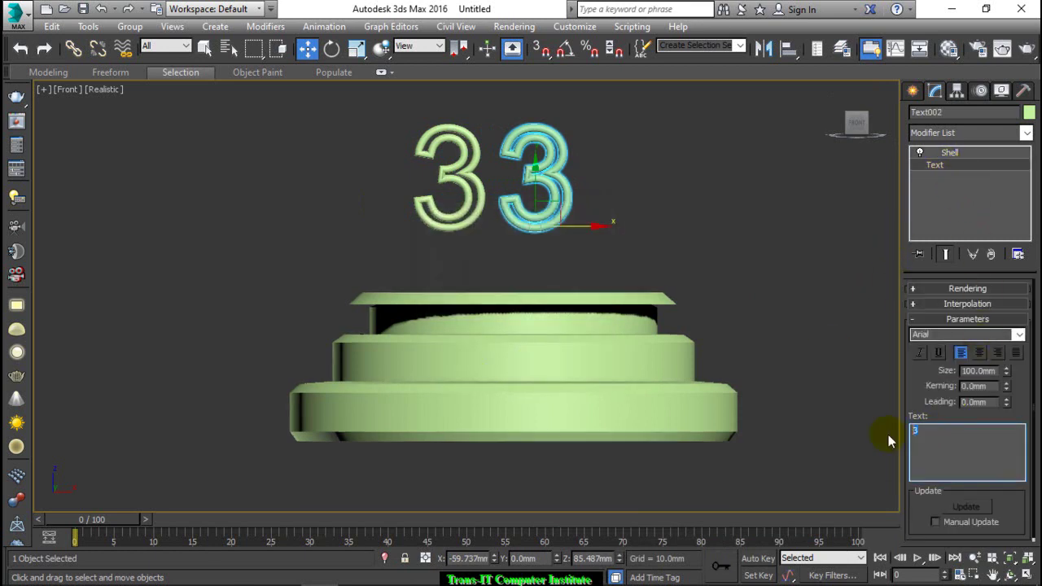
type("D")
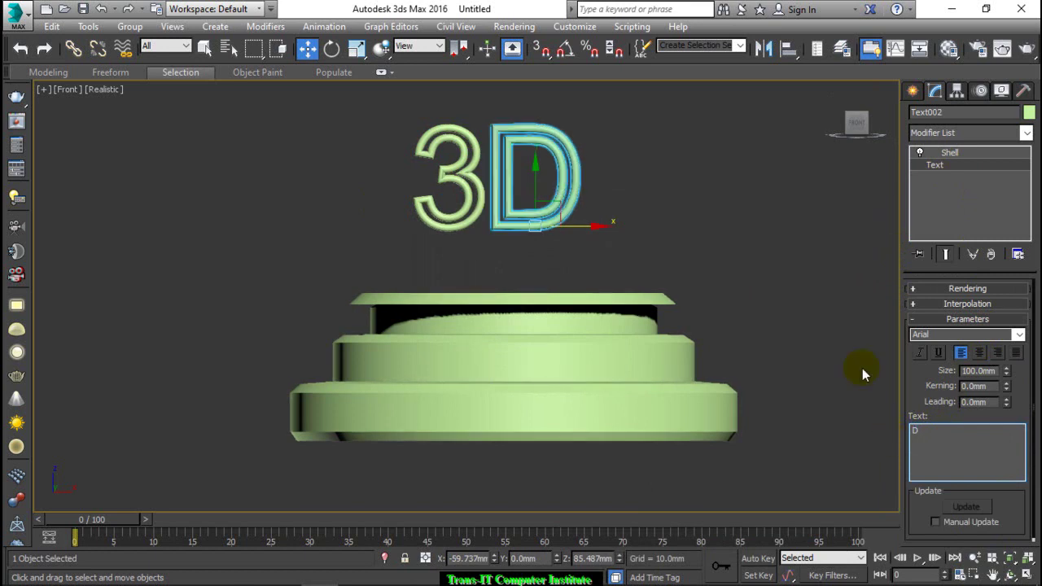
left_click_drag(576, 224, 585, 222)
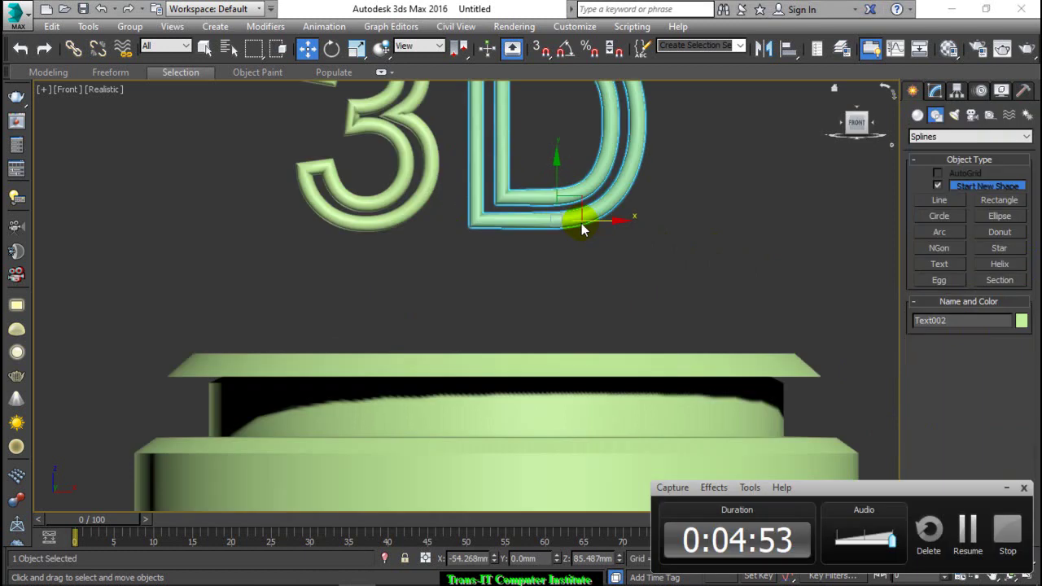
scroll(501, 195, "down", 3)
scroll(498, 147, "up", 4)
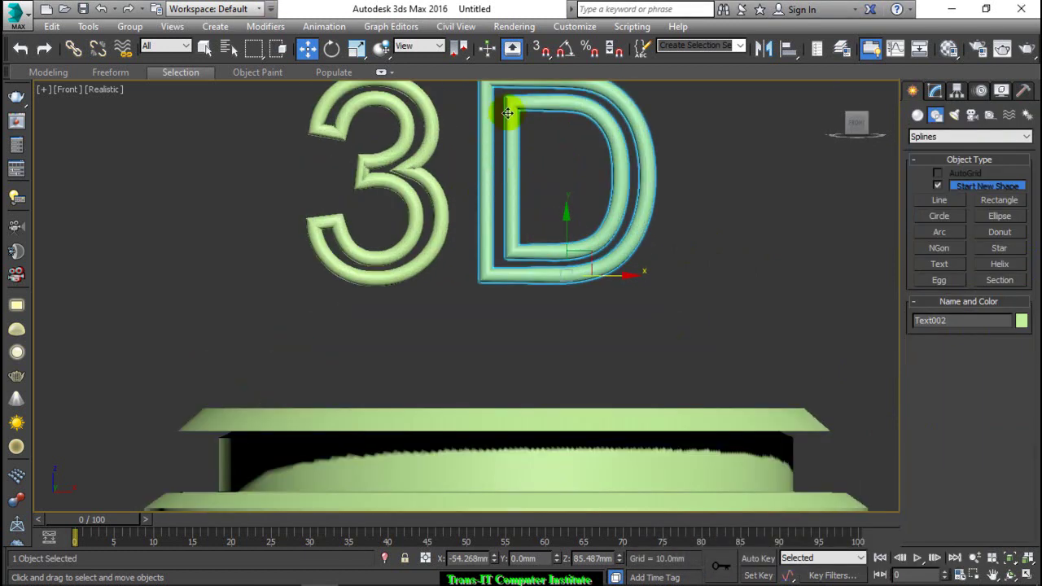
scroll(510, 149, "down", 2)
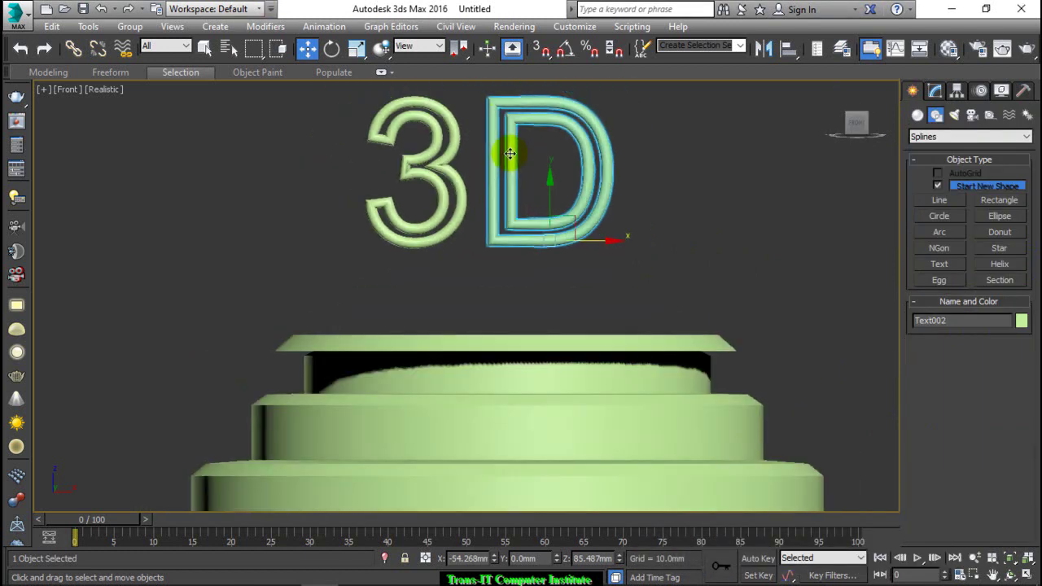
Step: Convert the D to Editable Poly and delete an edge strip at its lower left
right_click(510, 156)
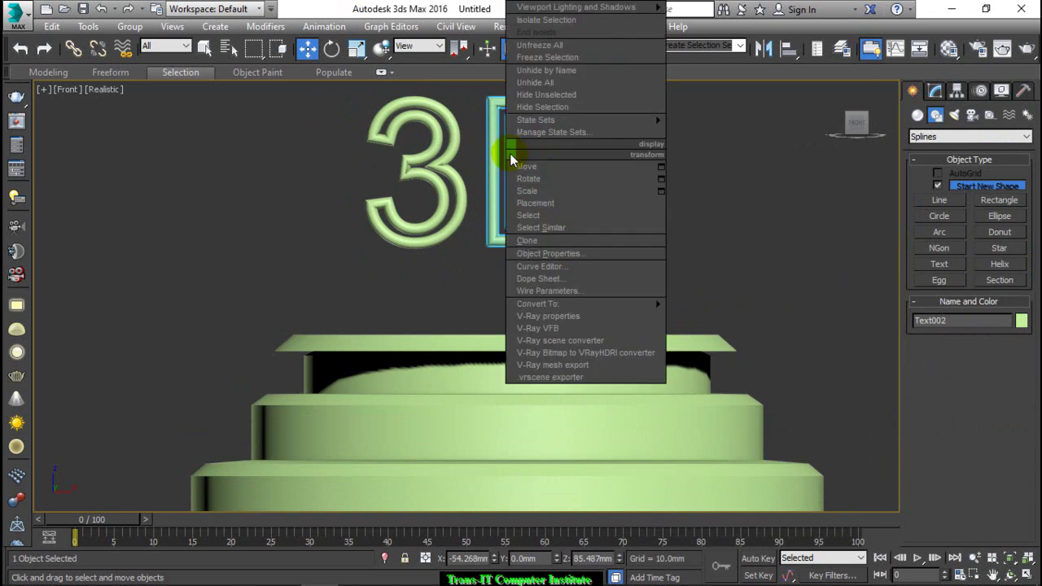
mouse_move(539, 304)
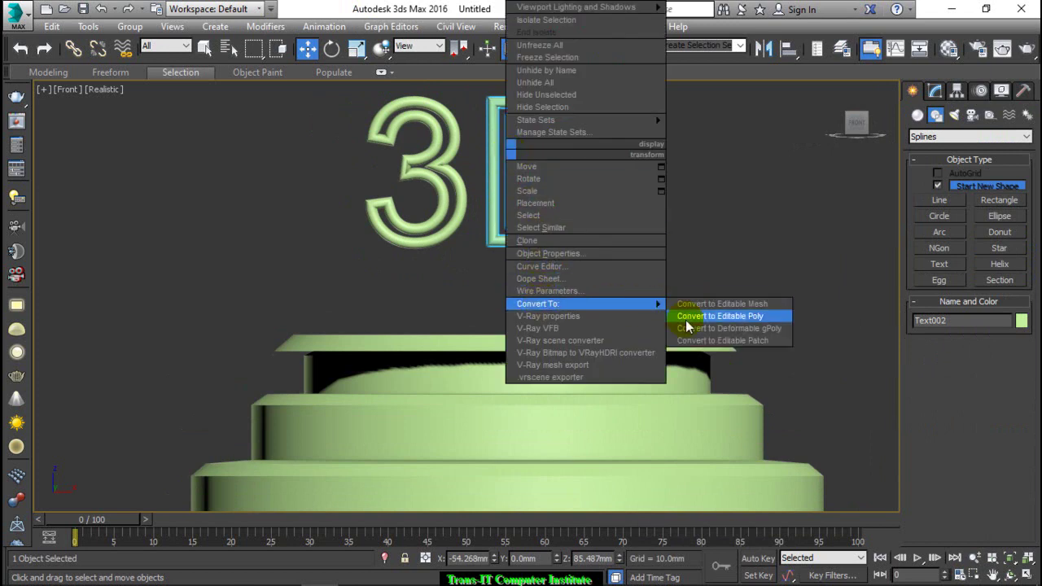
left_click(680, 316)
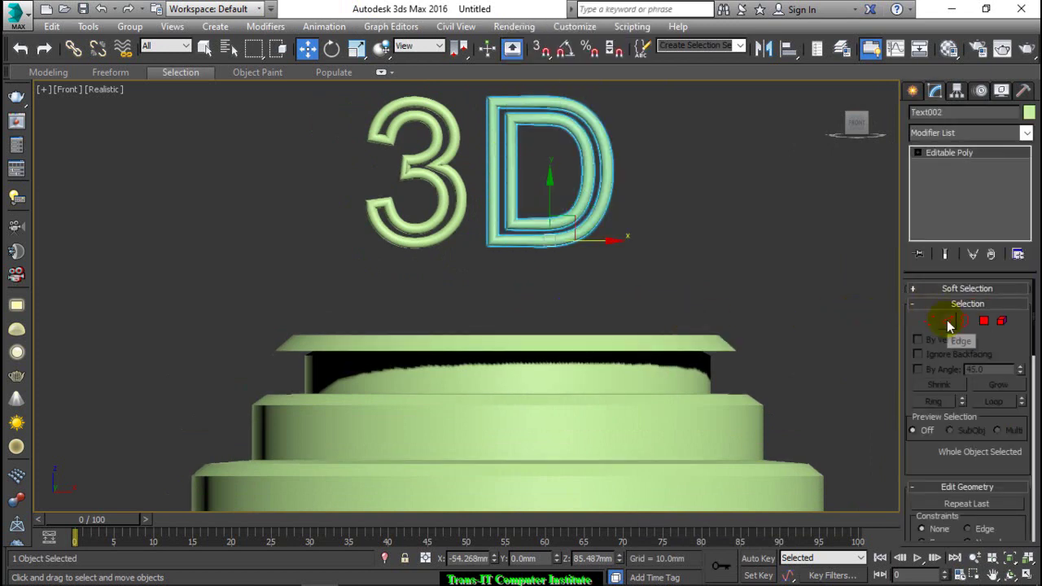
left_click(947, 321)
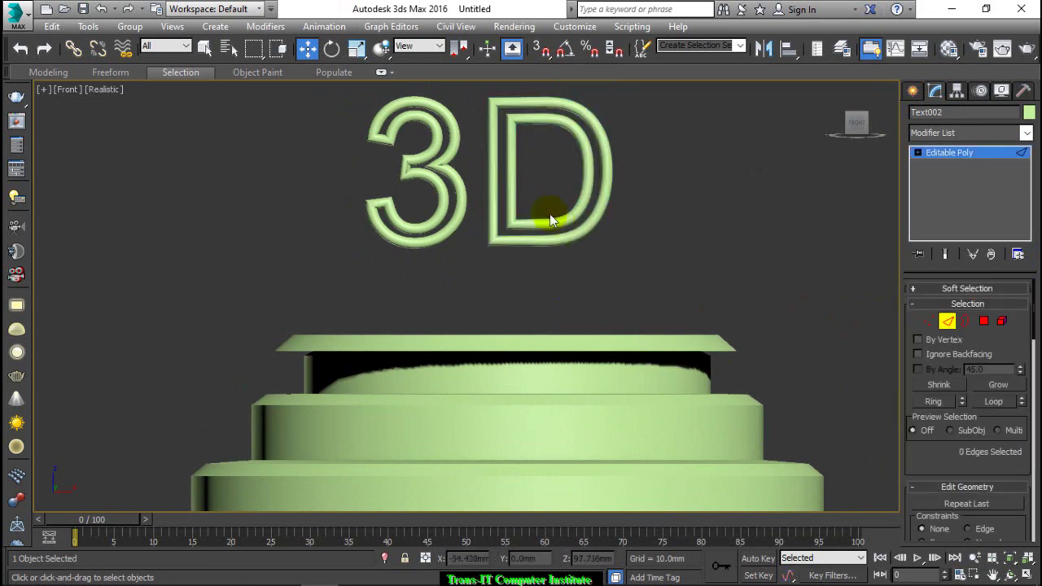
left_click_drag(529, 203, 534, 294)
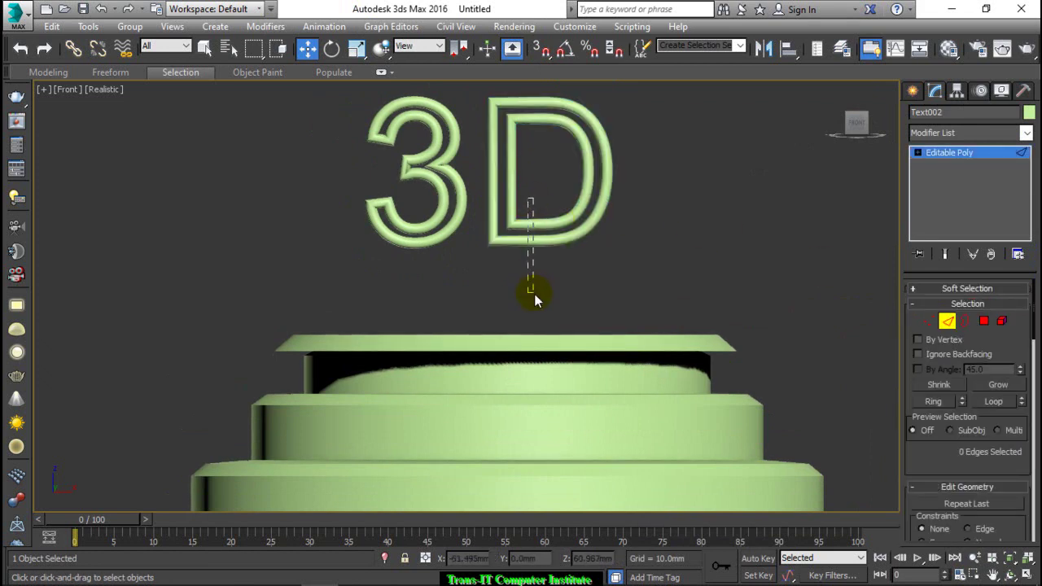
key("Delete")
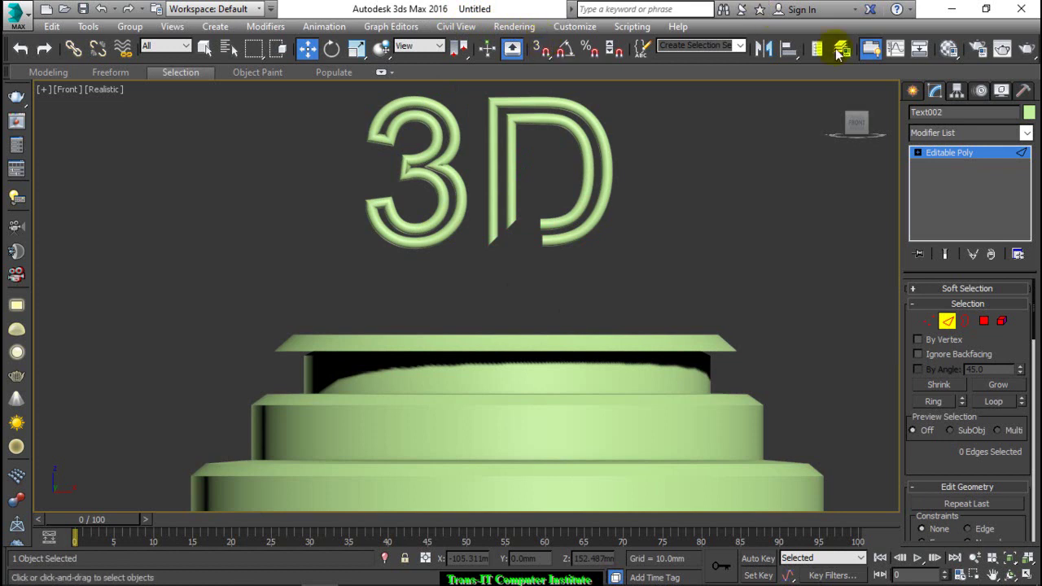
left_click(909, 95)
Step: Convert the 3 to Editable Poly and delete edge bands across its lower arc
left_click(452, 190)
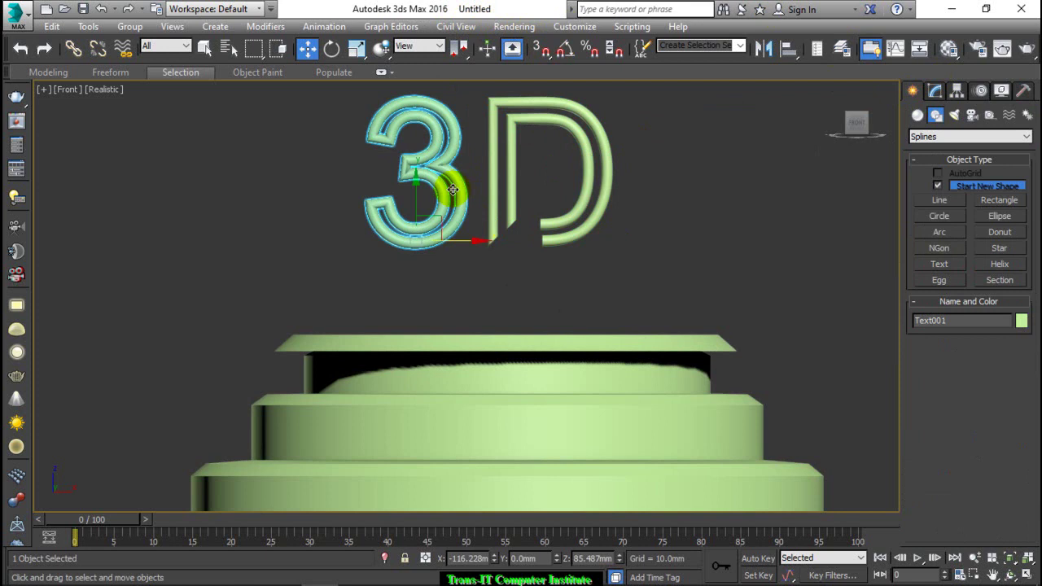
right_click(452, 190)
mouse_move(475, 342)
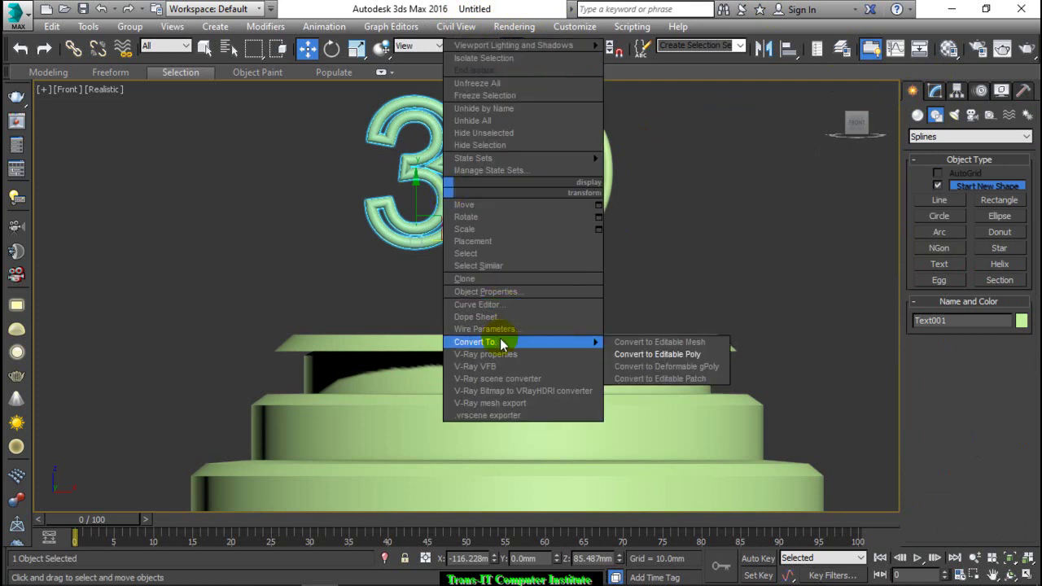
left_click(644, 354)
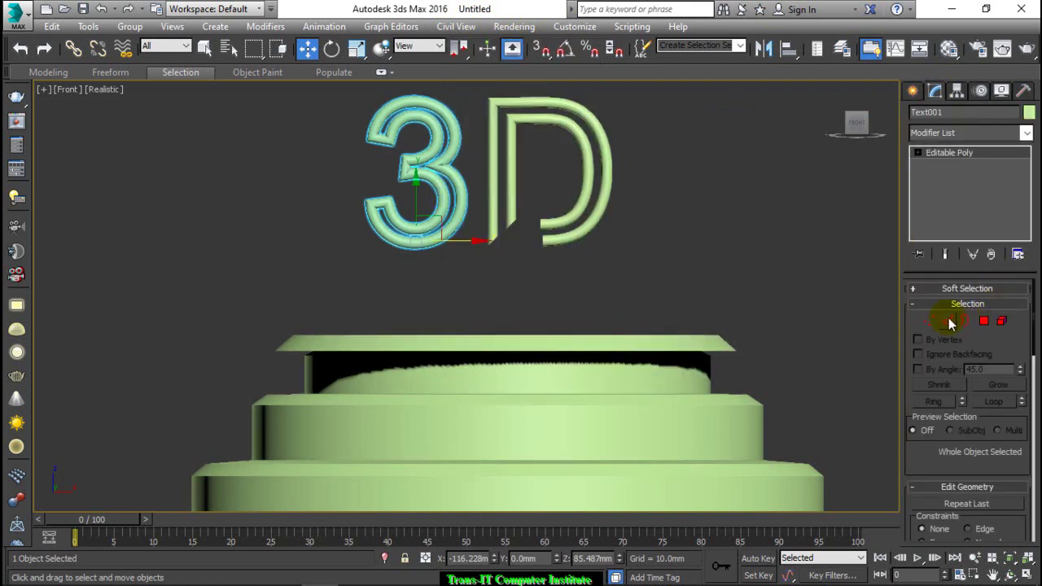
left_click(949, 321)
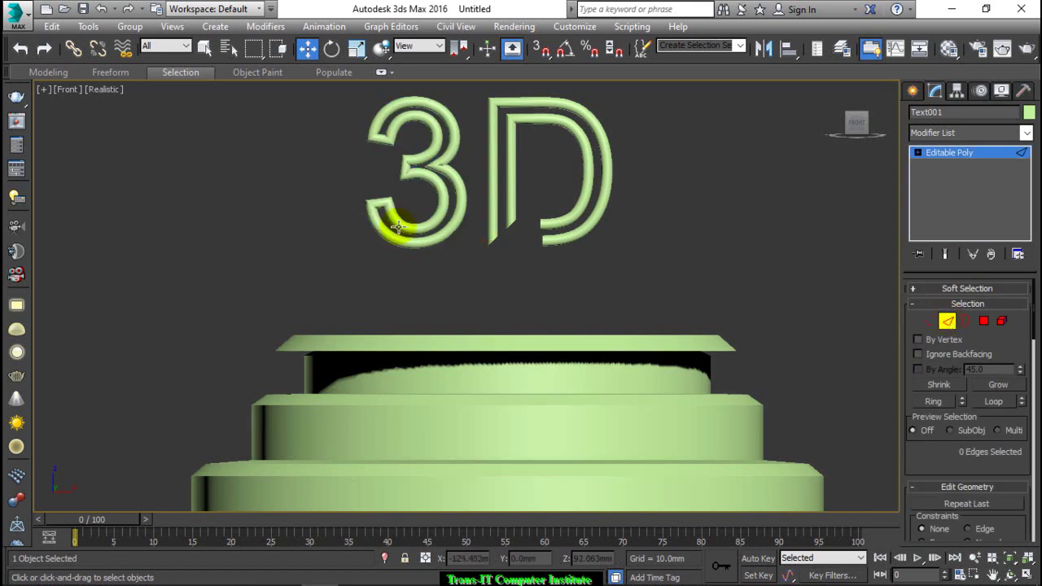
scroll(389, 238, "up", 2)
left_click_drag(408, 210, 407, 281)
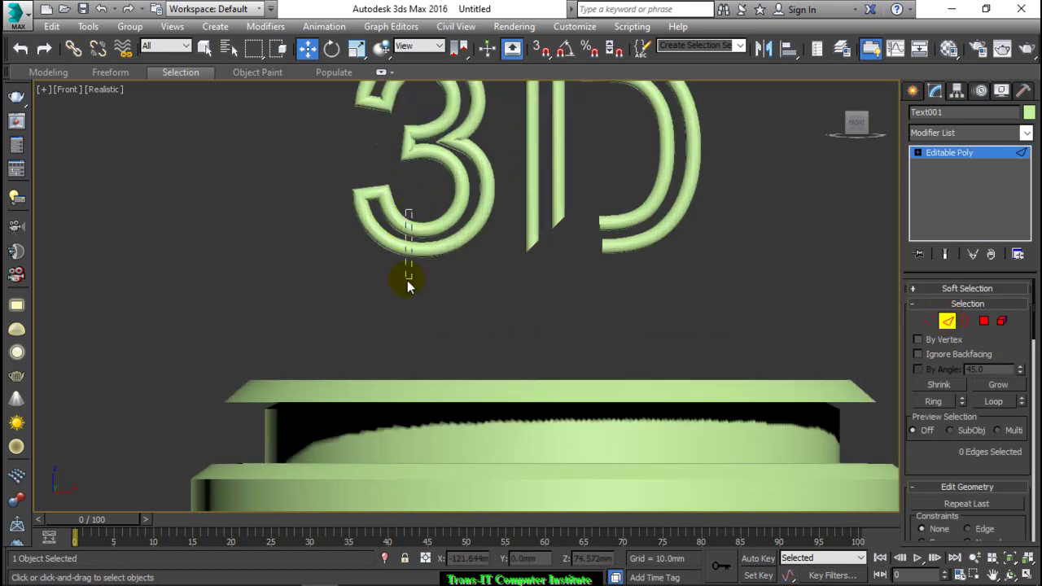
scroll(407, 280, "up", 3)
left_click_drag(428, 169, 394, 346)
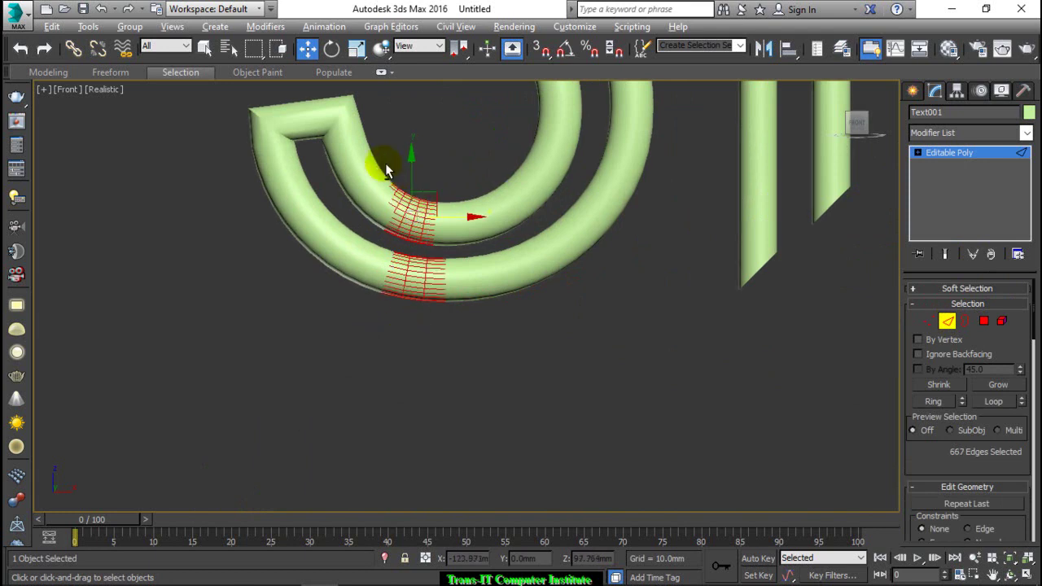
left_click(393, 190, "alt")
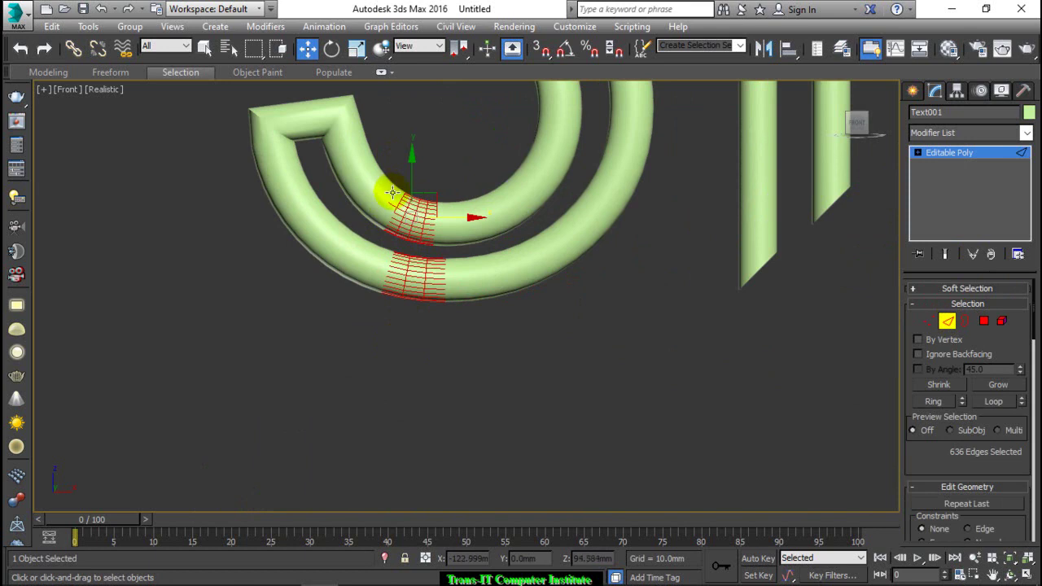
left_click(384, 205, "alt")
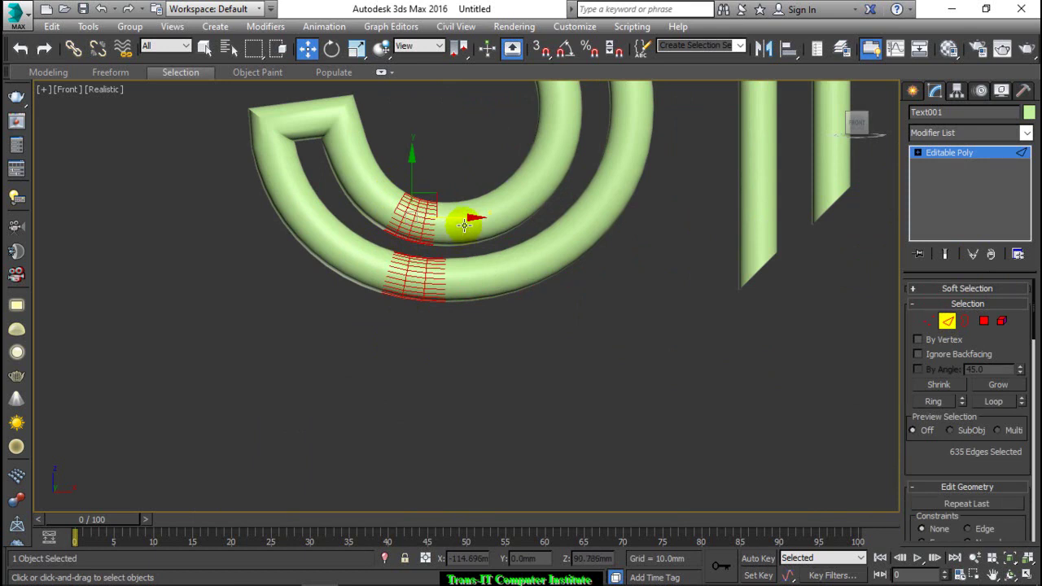
key("Delete")
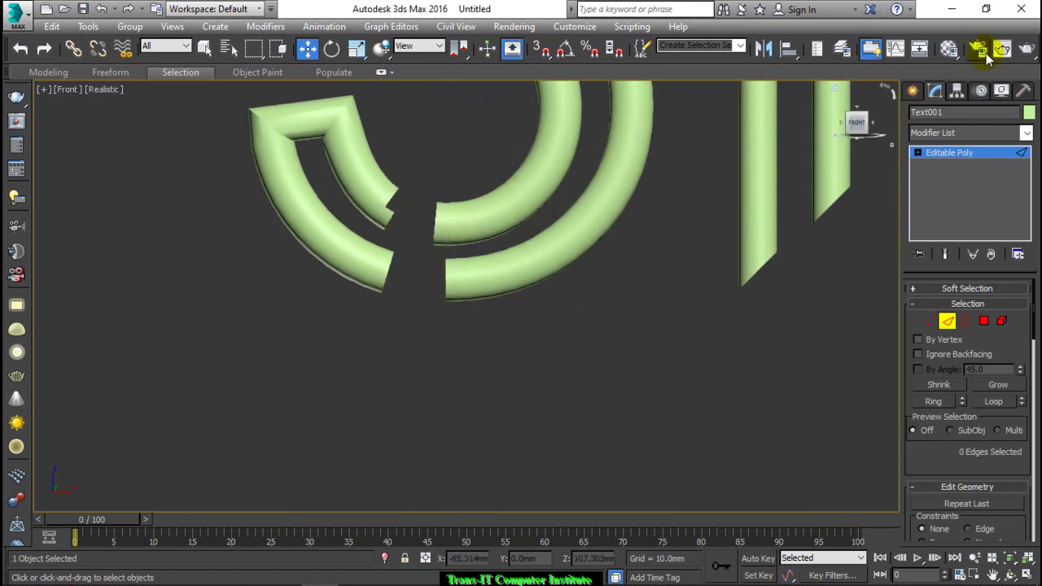
Step: Leave edge editing, clear the selection, pick the Line spline tool, and switch to wireframe display
left_click(913, 91)
scroll(565, 332, "down", 5)
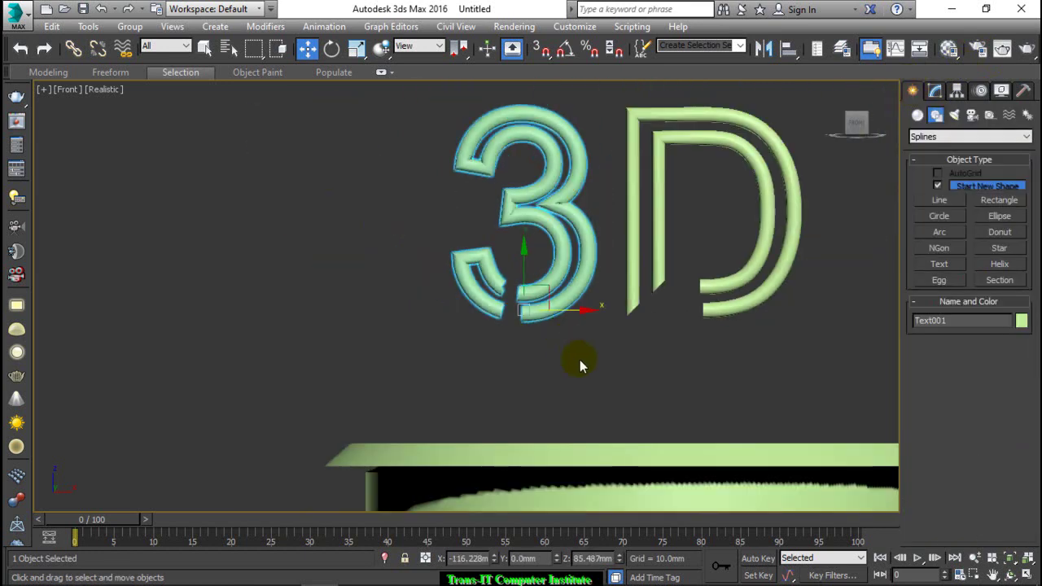
left_click(580, 360)
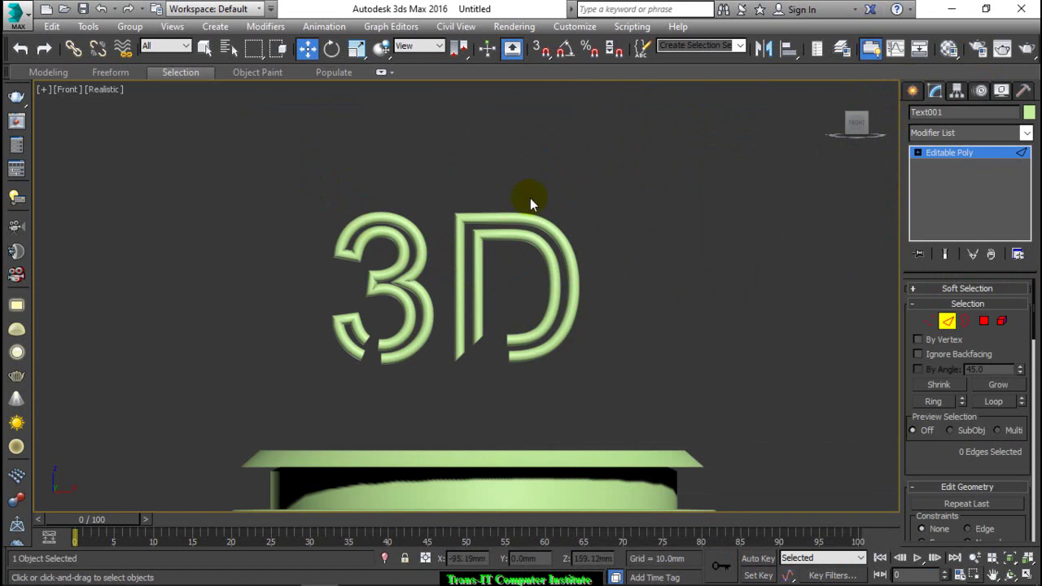
scroll(545, 253, "down", 3)
left_click(913, 90)
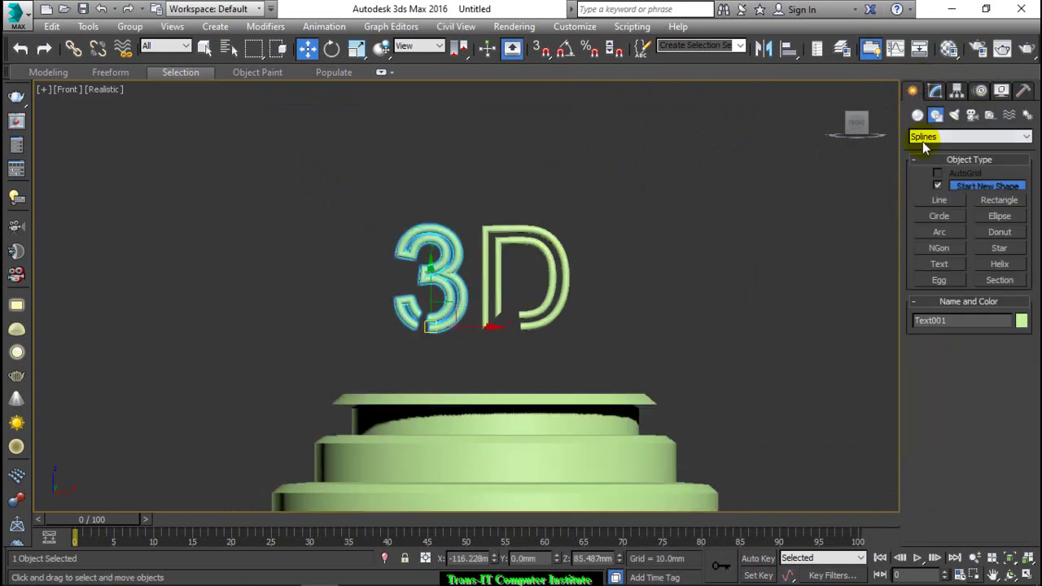
left_click(938, 200)
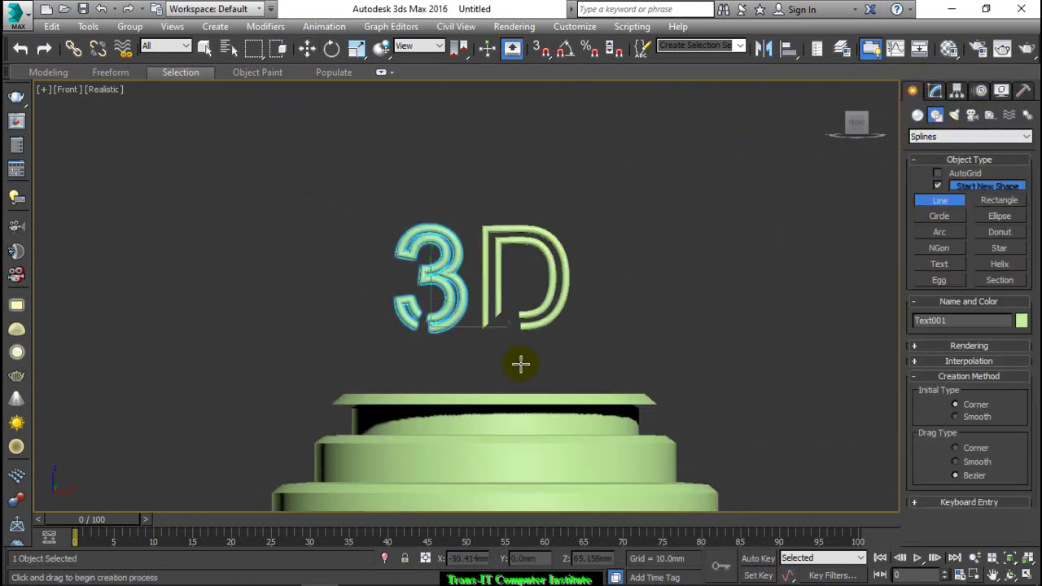
scroll(507, 389, "up", 2)
scroll(505, 383, "up", 2)
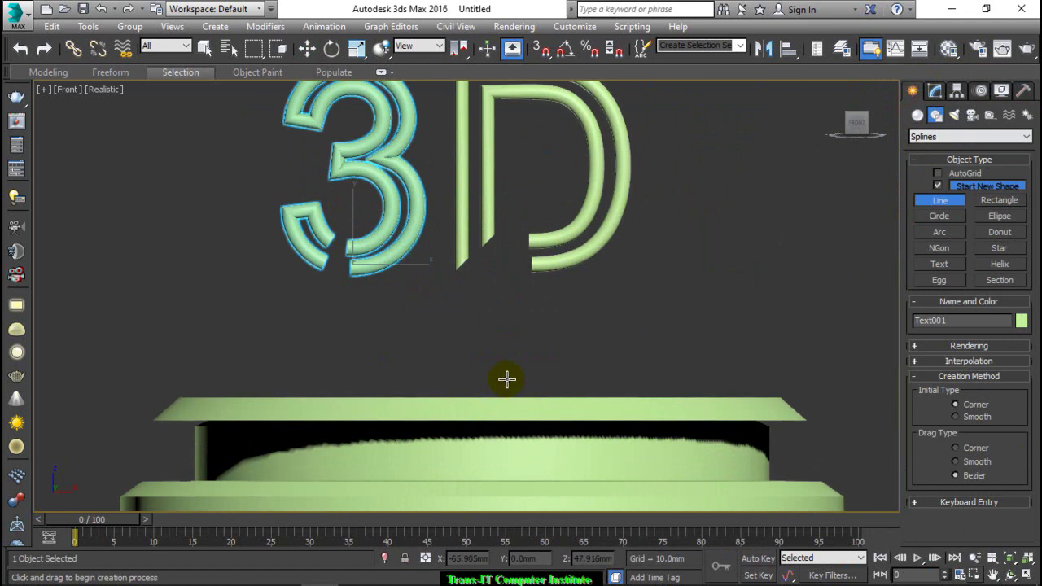
key("F3")
scroll(527, 273, "up", 2)
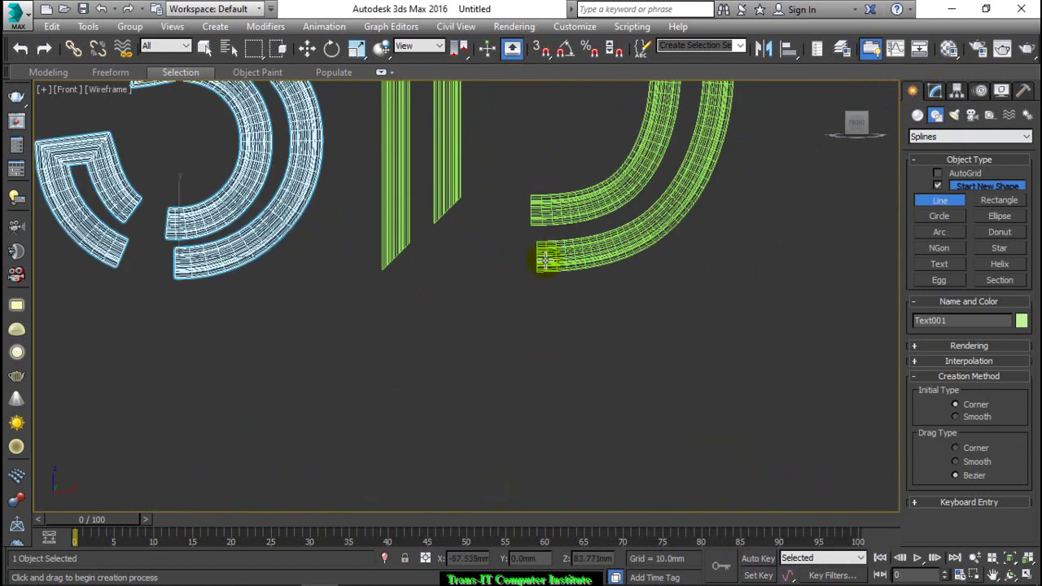
Step: Draw two lines from the D's curve ends down to the pedestal top
left_click(534, 255)
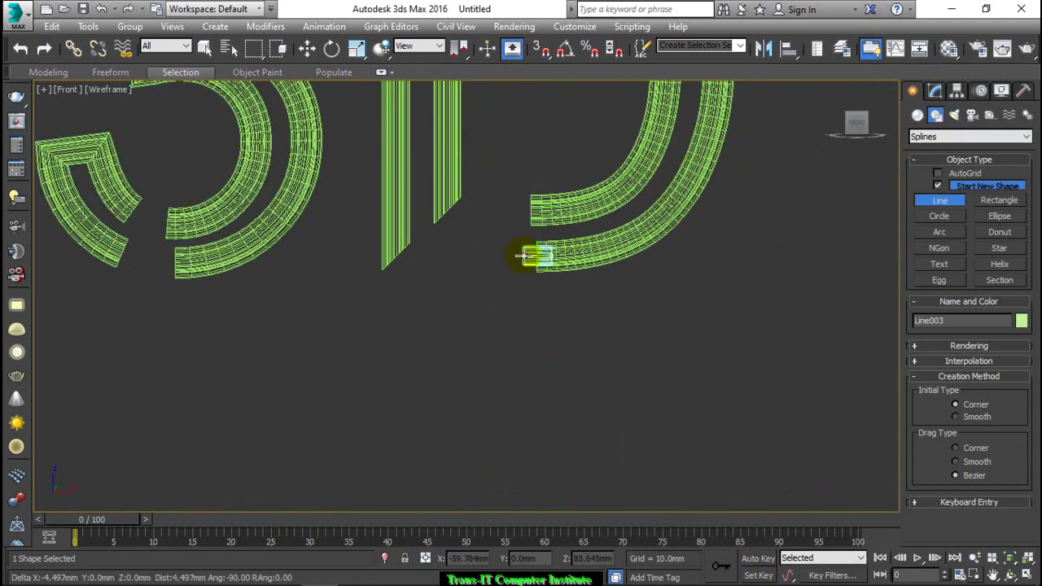
scroll(516, 310, "down", 2)
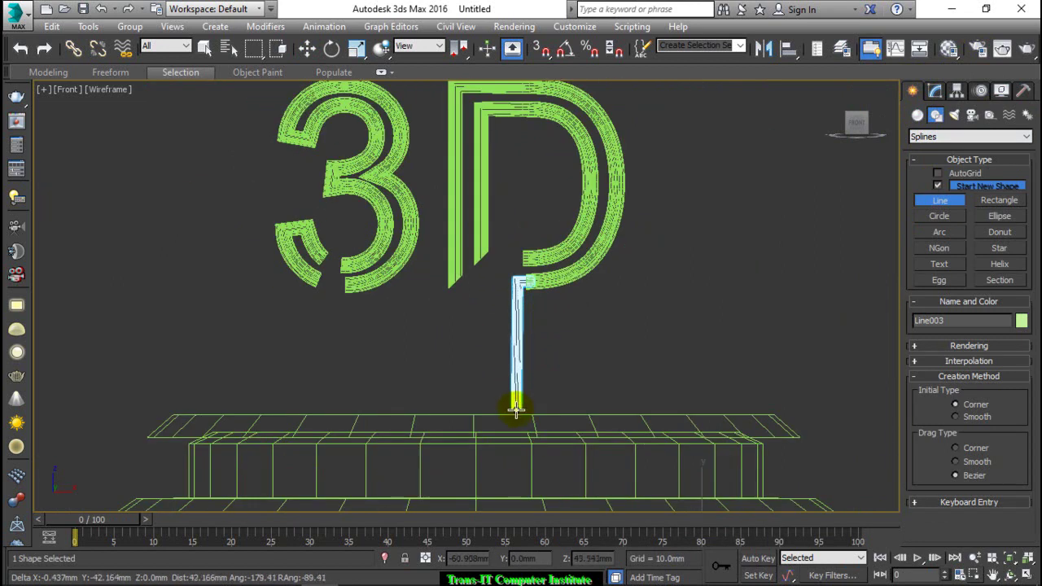
left_click(510, 487)
right_click(516, 421)
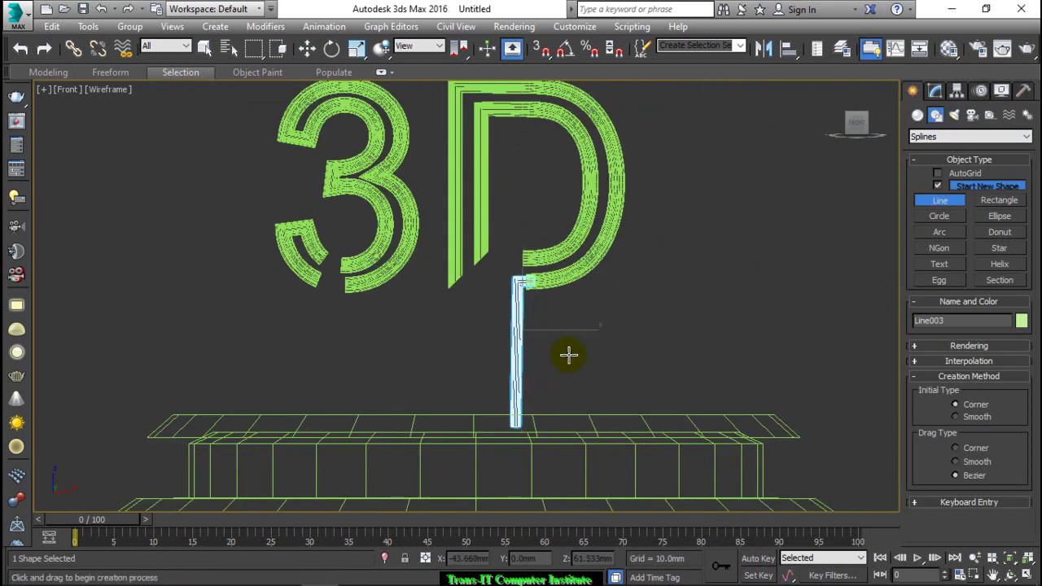
scroll(521, 263, "up", 2)
left_click(519, 255)
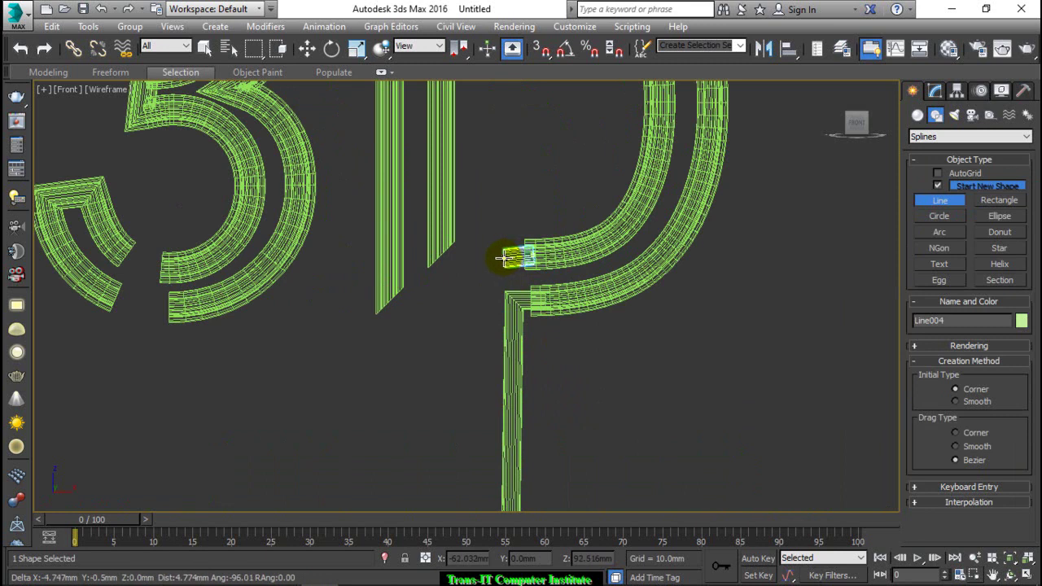
left_click(491, 257)
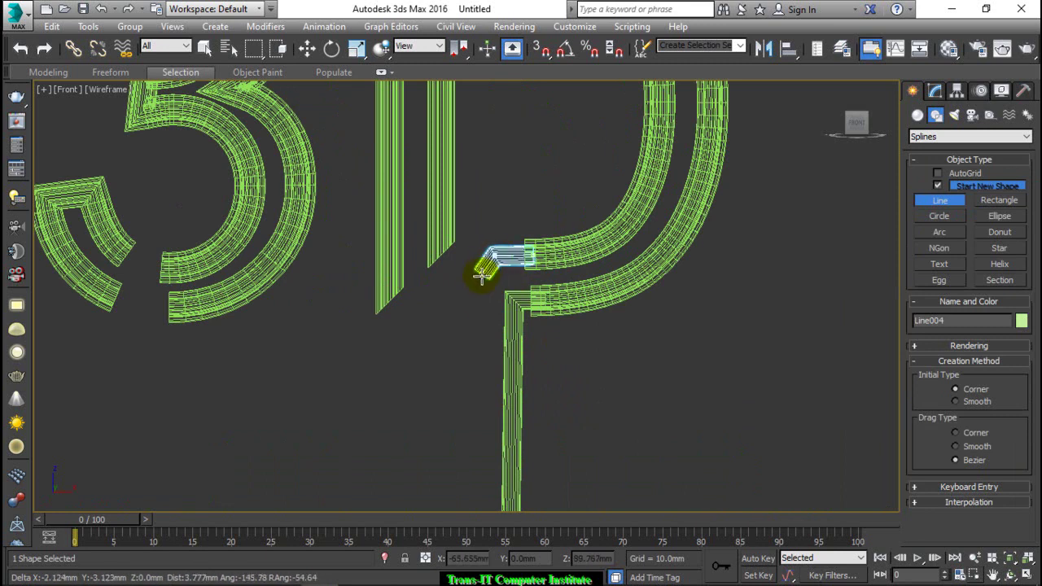
scroll(486, 331, "down", 2)
scroll(486, 326, "down", 1)
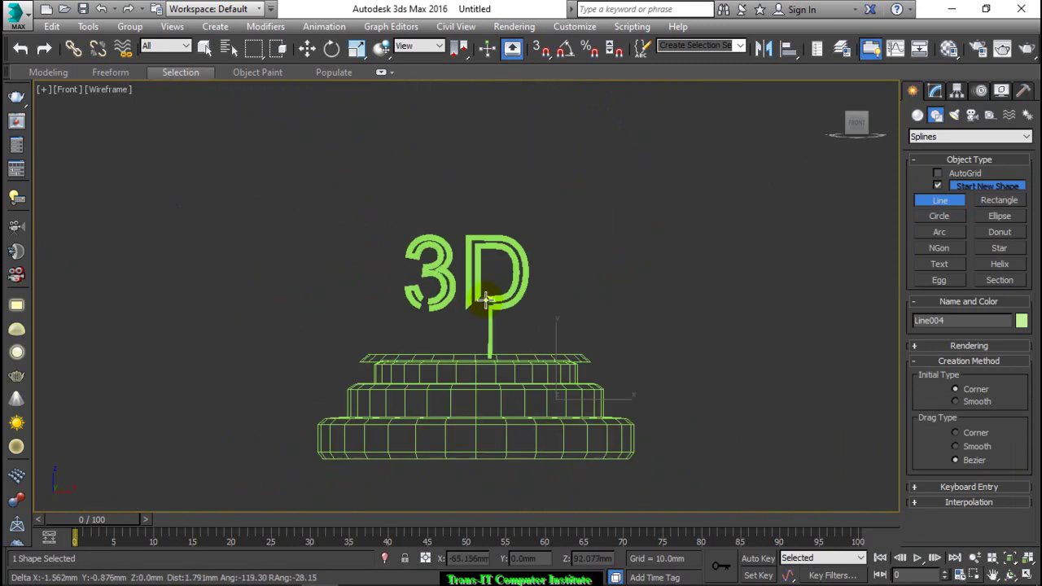
scroll(481, 318, "up", 3)
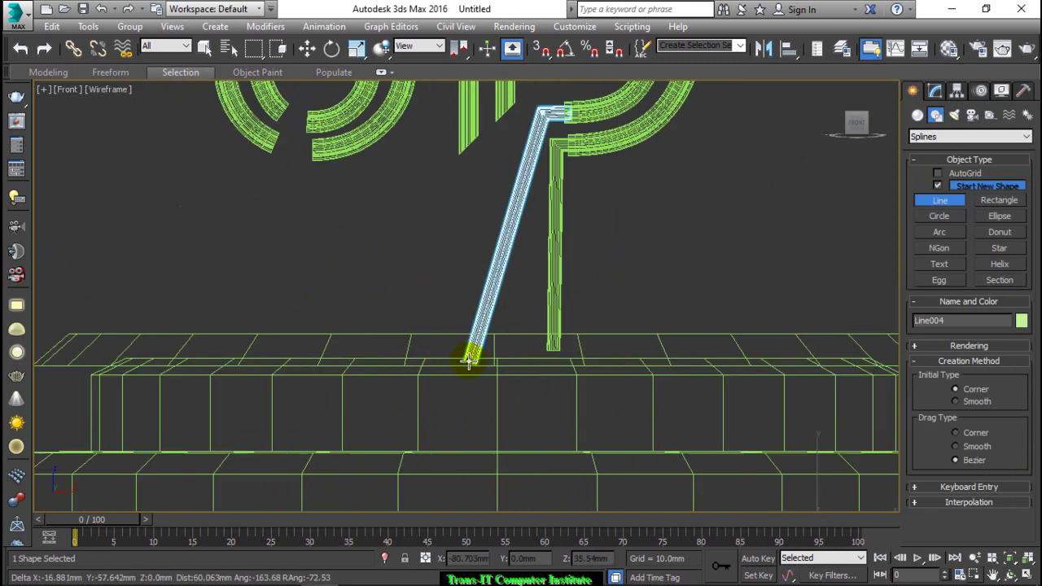
left_click(529, 343)
right_click(530, 233)
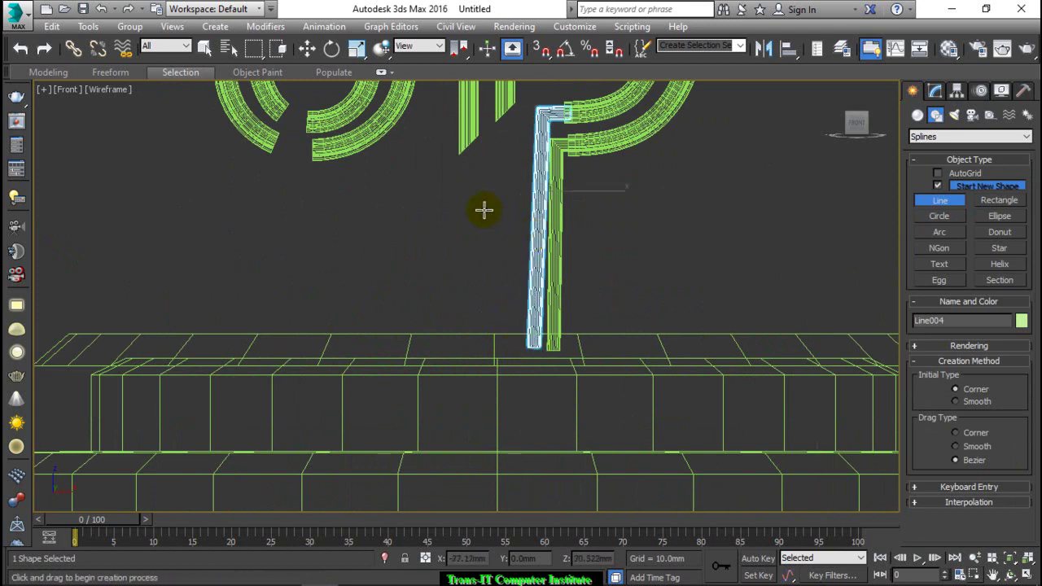
Step: Draw lines from the D's stem top and the neighbouring stroke end down to the pedestal
left_click(503, 92)
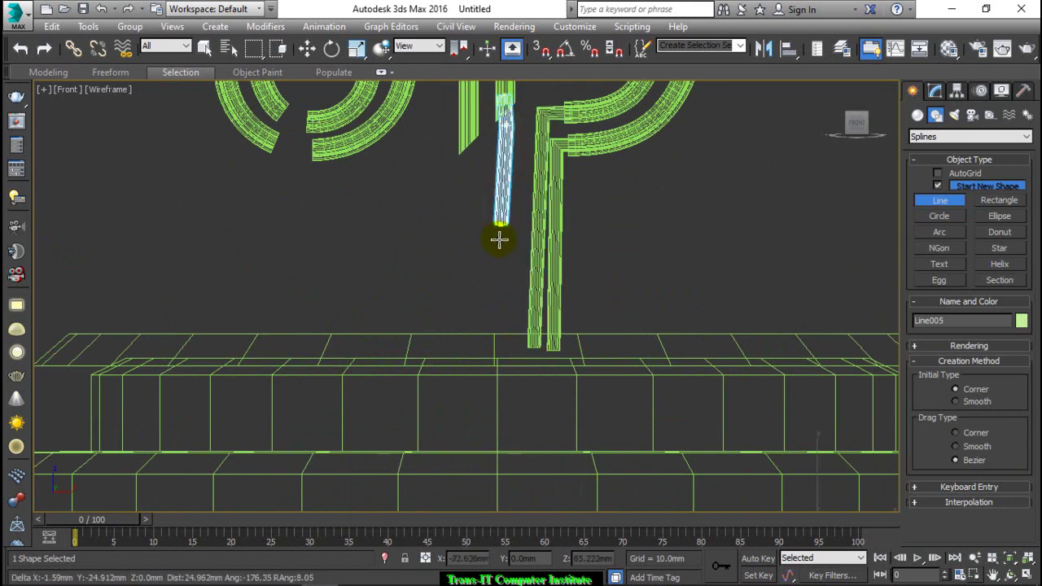
left_click_drag(500, 349, 498, 304)
right_click(488, 269)
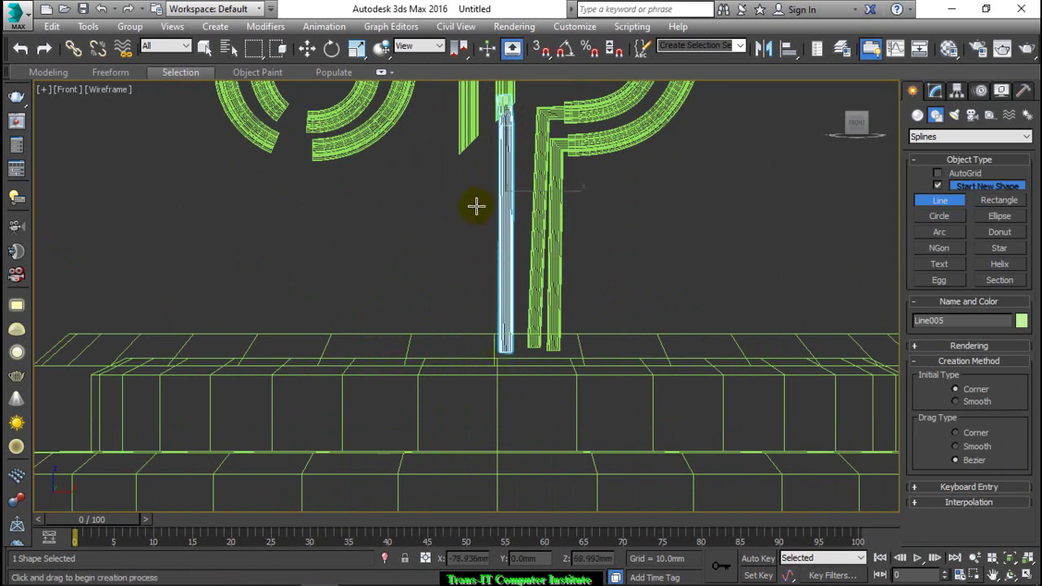
left_click(467, 133)
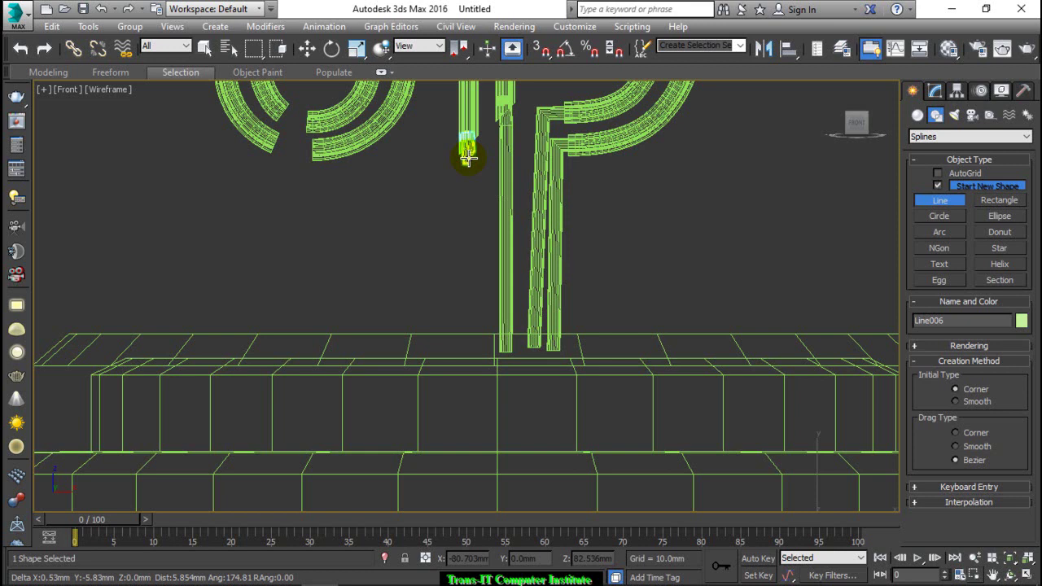
left_click(472, 350)
right_click(414, 239)
Step: Draw two lines from the 3's curve and lower stroke ends down to the pedestal top
scroll(426, 207, "up", 2)
scroll(400, 252, "down", 2)
scroll(358, 204, "up", 2)
scroll(326, 167, "up", 2)
left_click(340, 186)
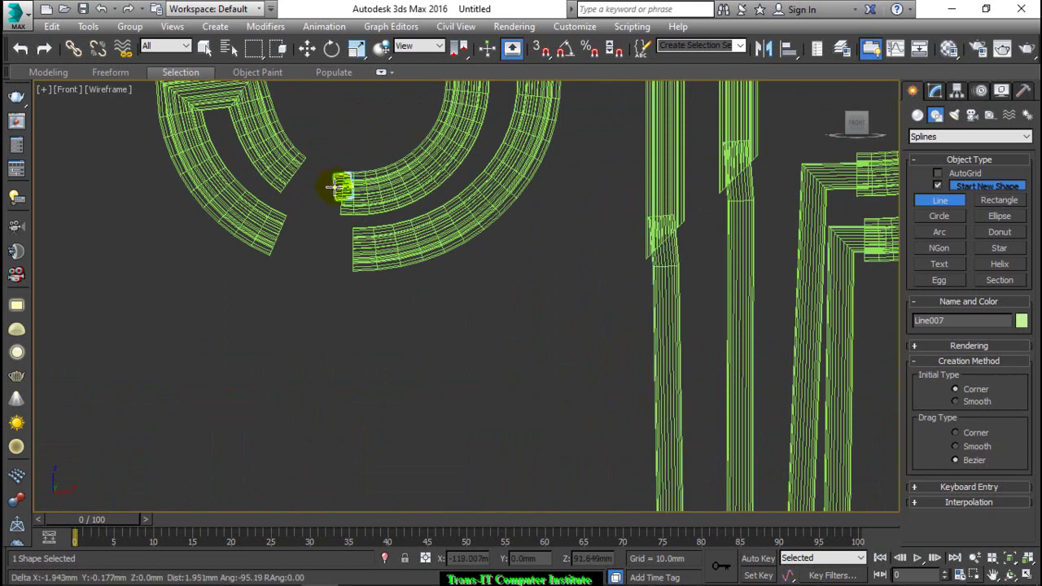
scroll(326, 255, "down", 3)
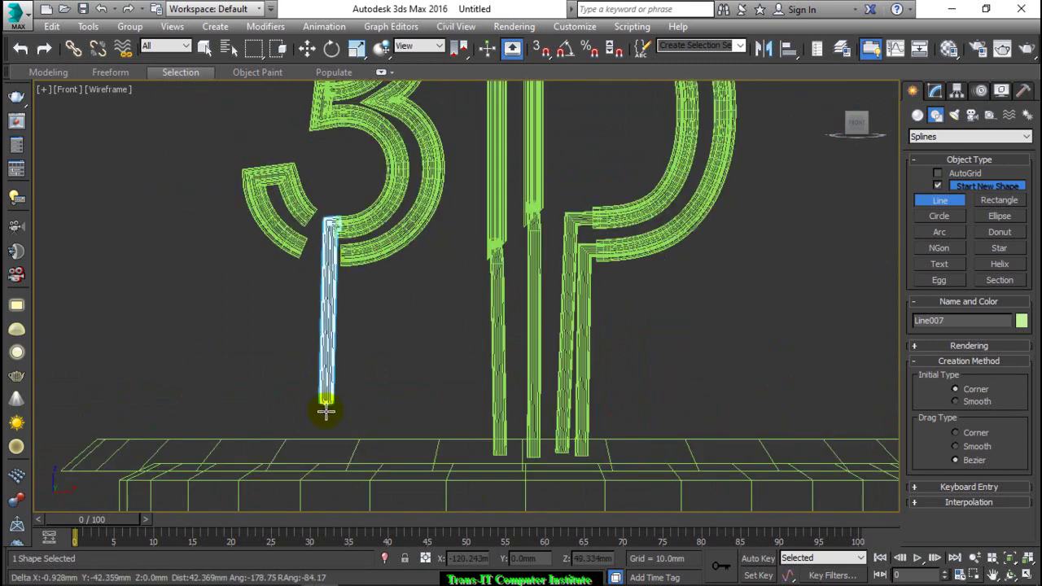
left_click(325, 452)
right_click(415, 320)
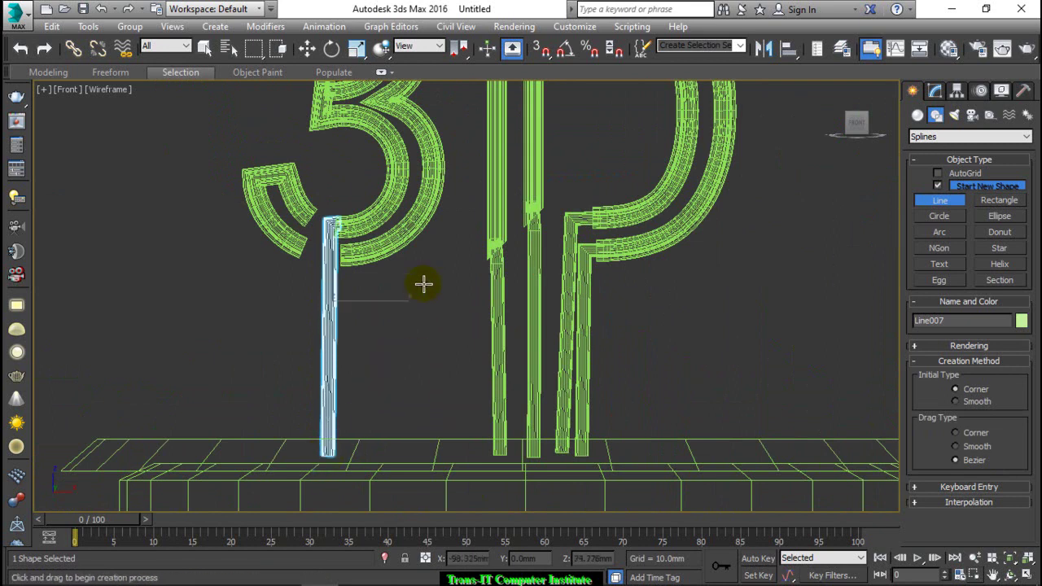
scroll(312, 217, "up", 3)
left_click(302, 205)
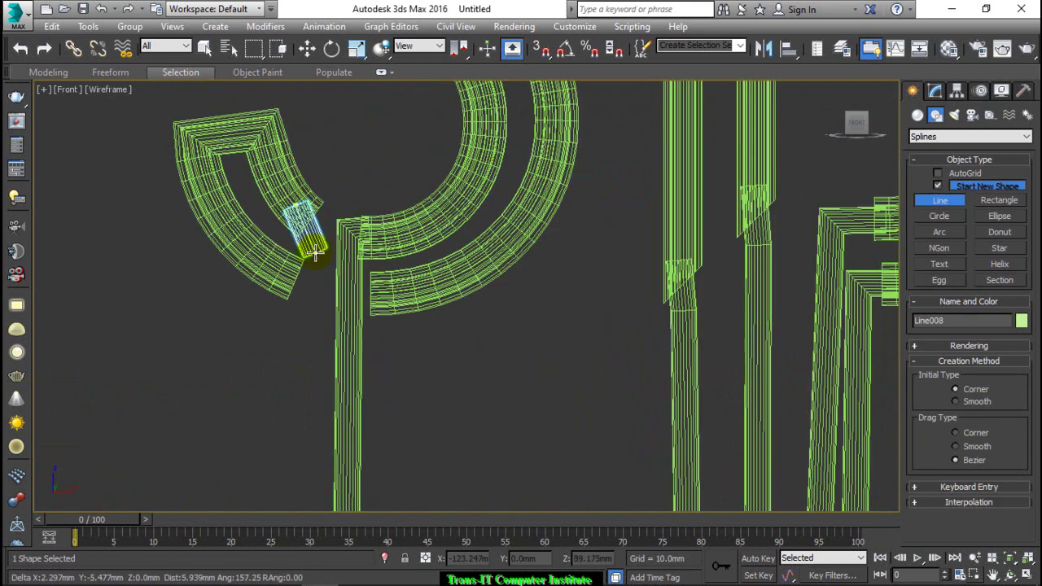
scroll(348, 168, "down", 3)
scroll(349, 168, "up", 4)
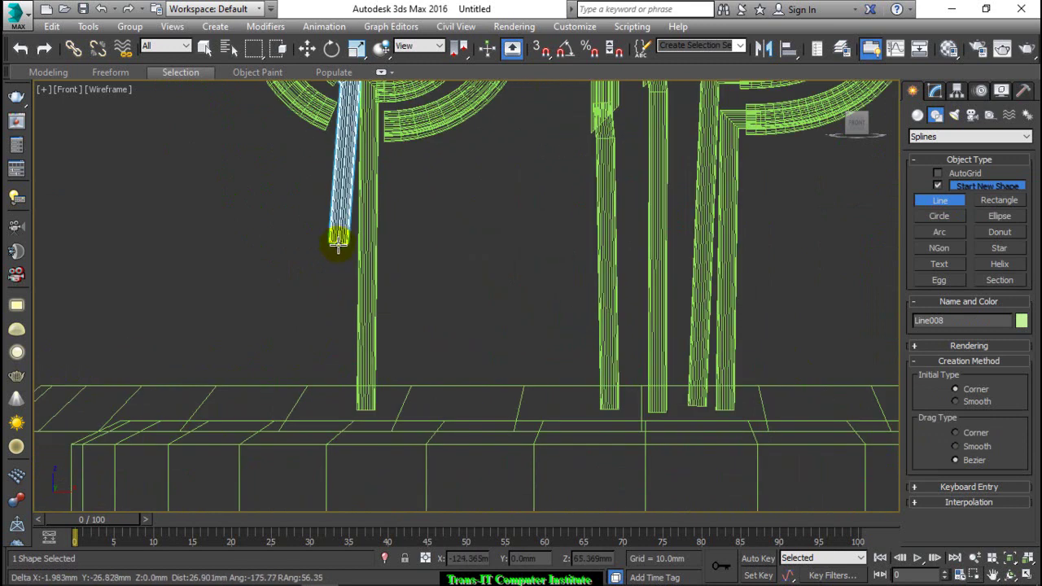
left_click(342, 405)
right_click(407, 278)
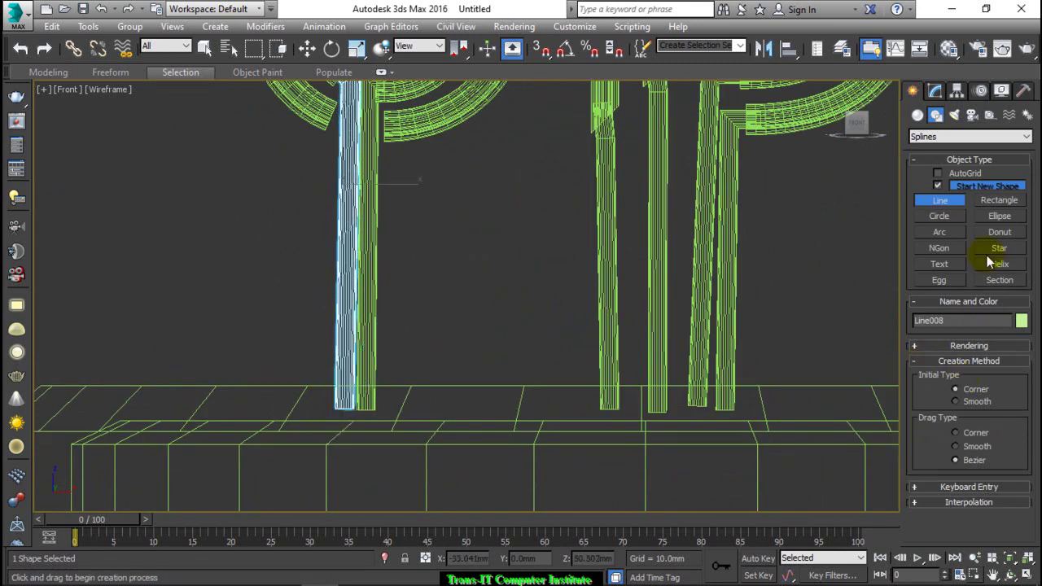
Step: Open the Line tool's rendering settings and select its thickness value
left_click(936, 91)
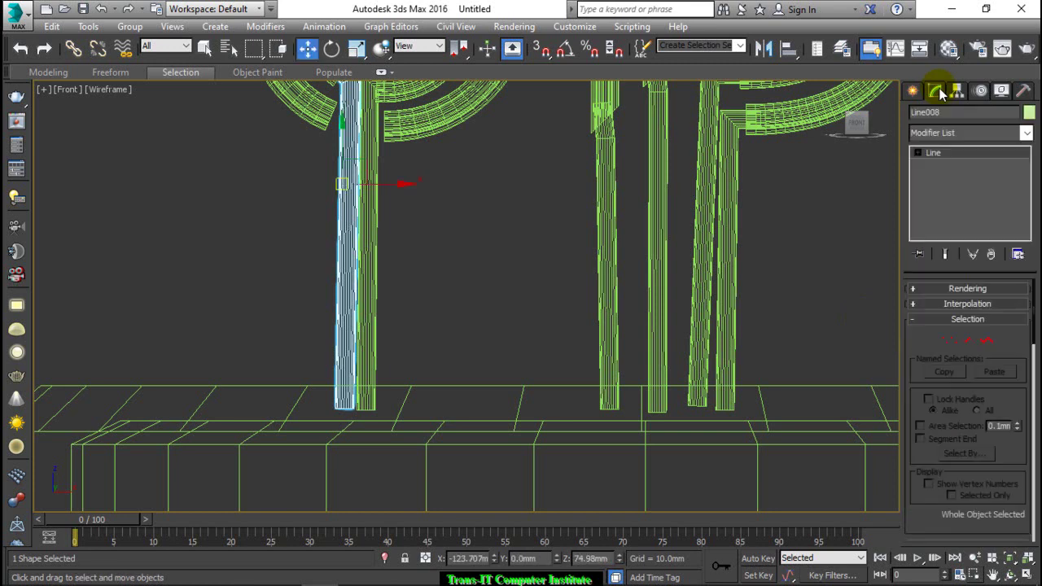
left_click(934, 156)
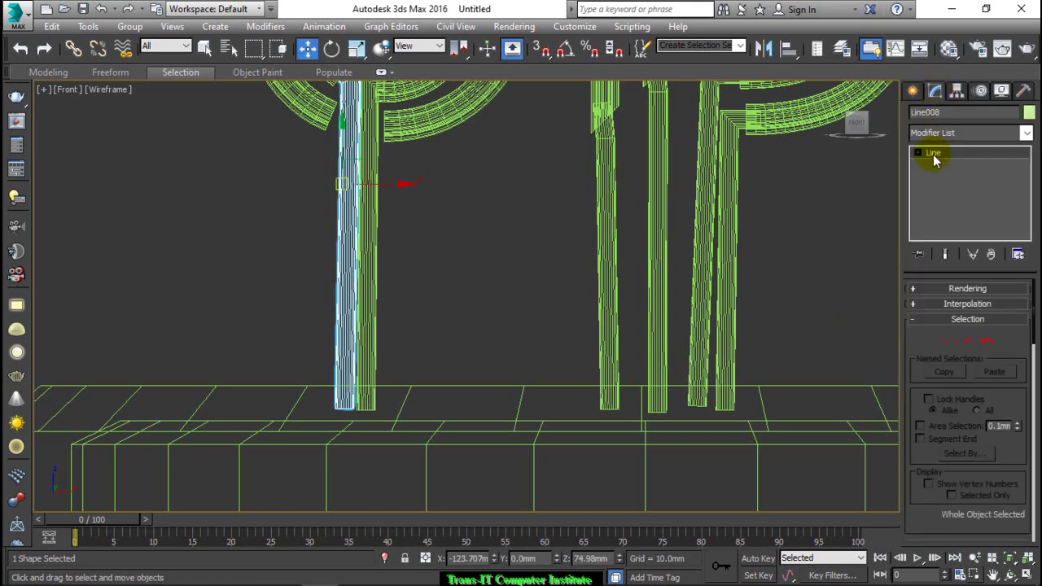
left_click(913, 90)
left_click(937, 93)
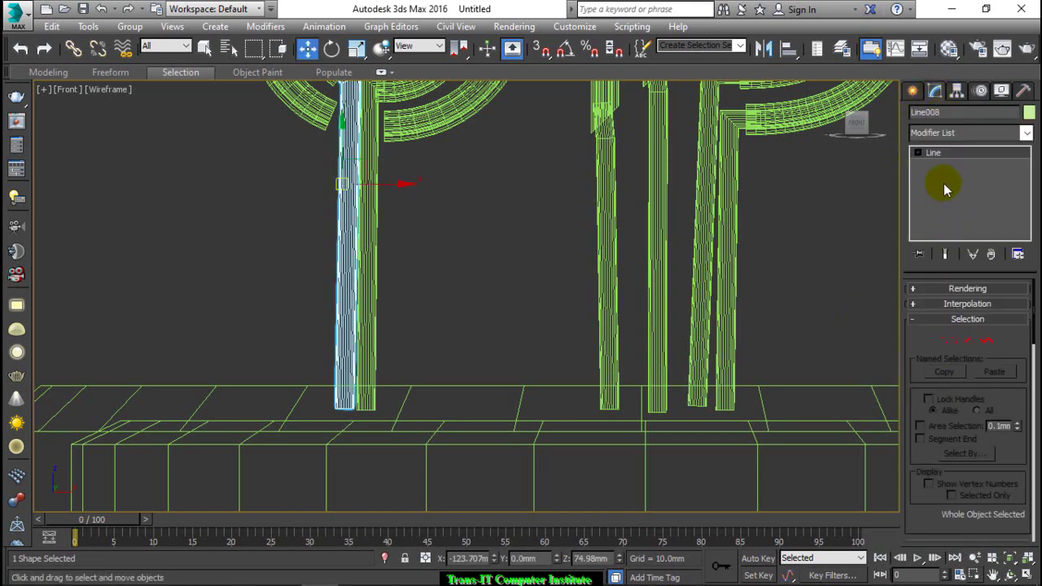
right_click(802, 184)
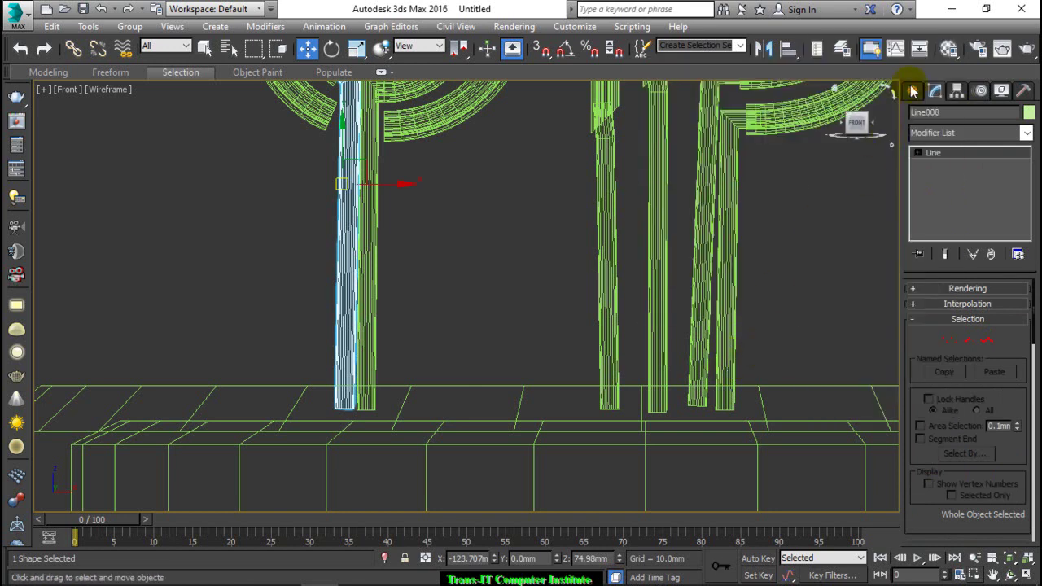
left_click(913, 90)
left_click(940, 200)
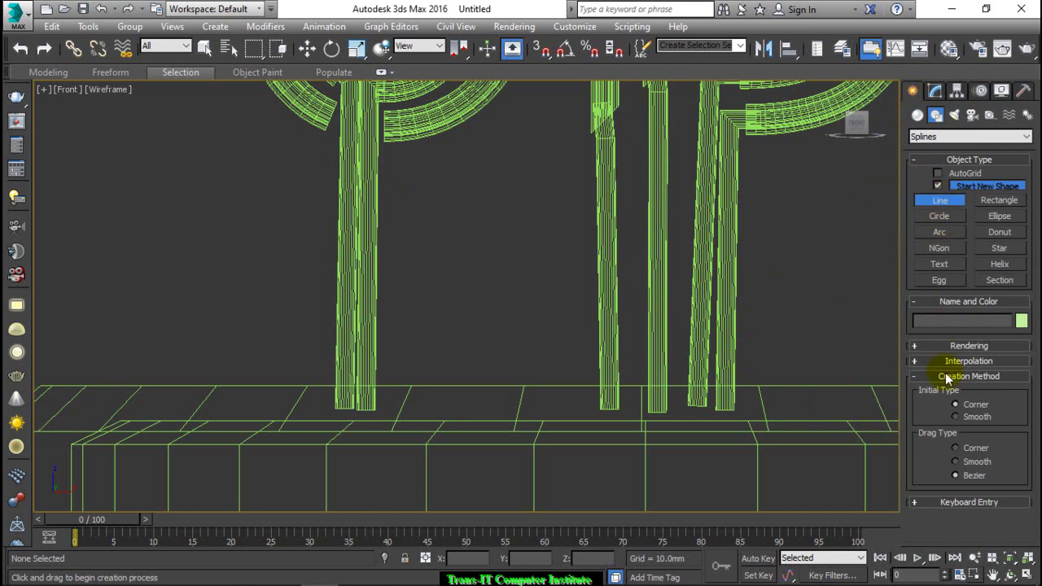
left_click(968, 346)
left_click(1007, 392)
double_click(993, 384)
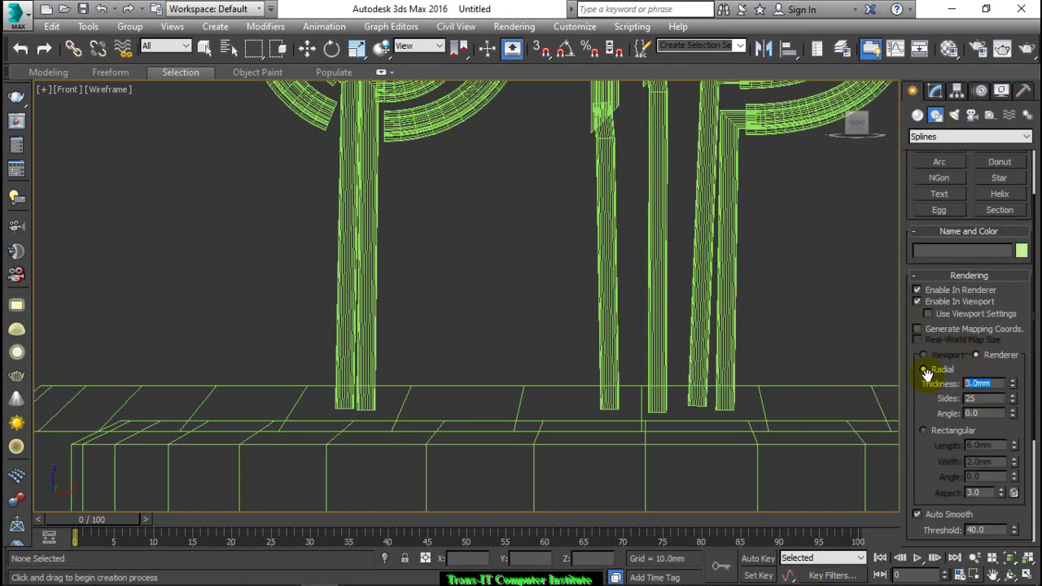
middle_click_drag(580, 241, 658, 277)
Step: Set the rendering thickness of Line008 and Line007 to 2.0 mm, then deselect
right_click(386, 192)
left_click(425, 196)
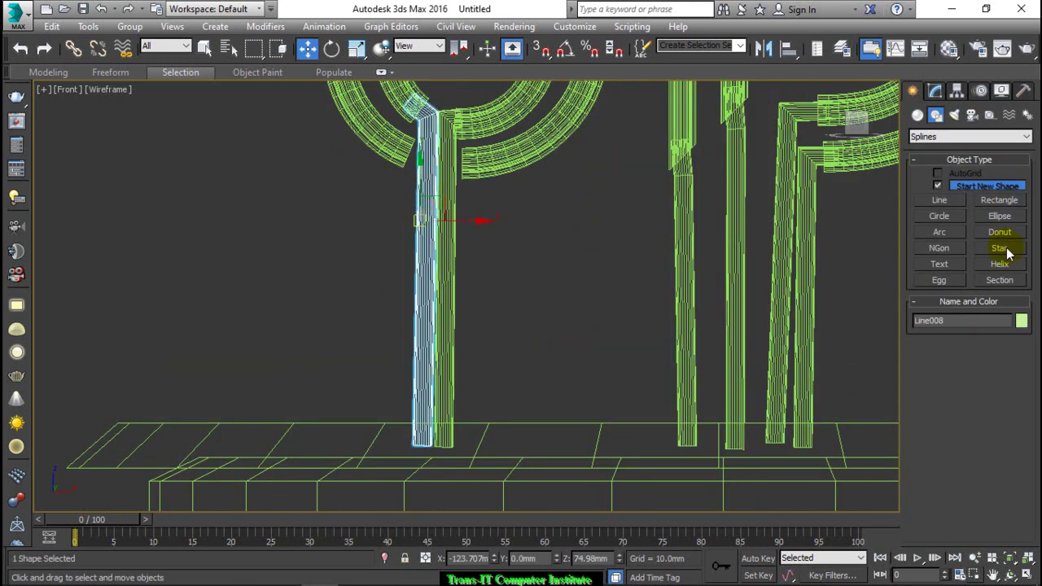
left_click(934, 91)
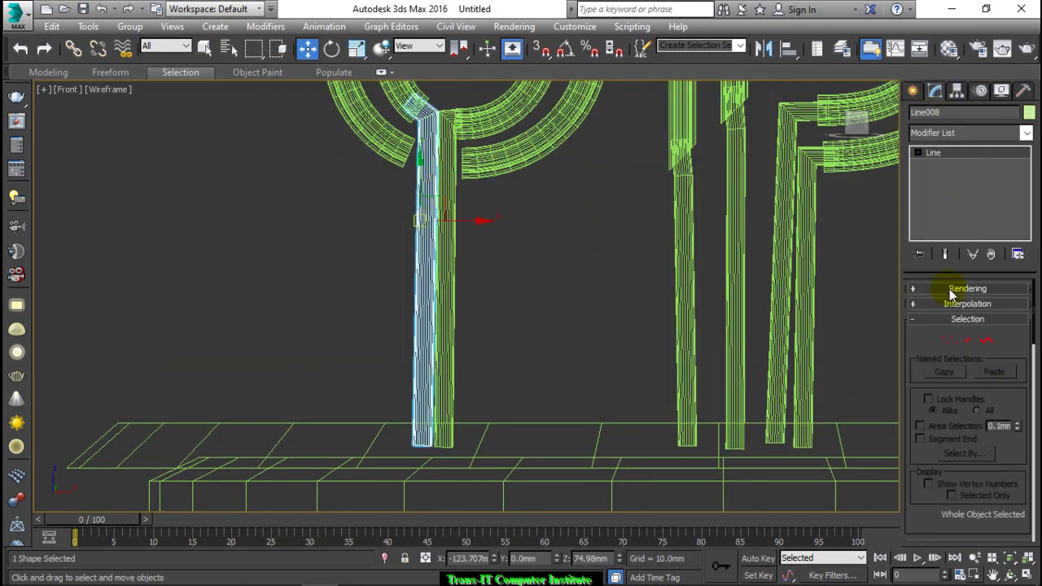
left_click(946, 286)
double_click(995, 394)
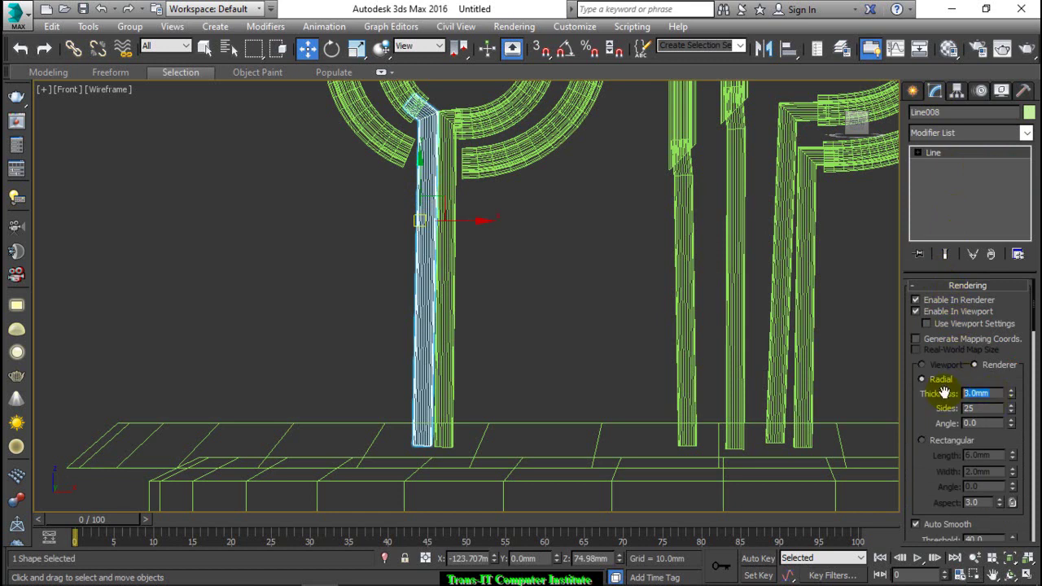
type("2")
key("Return")
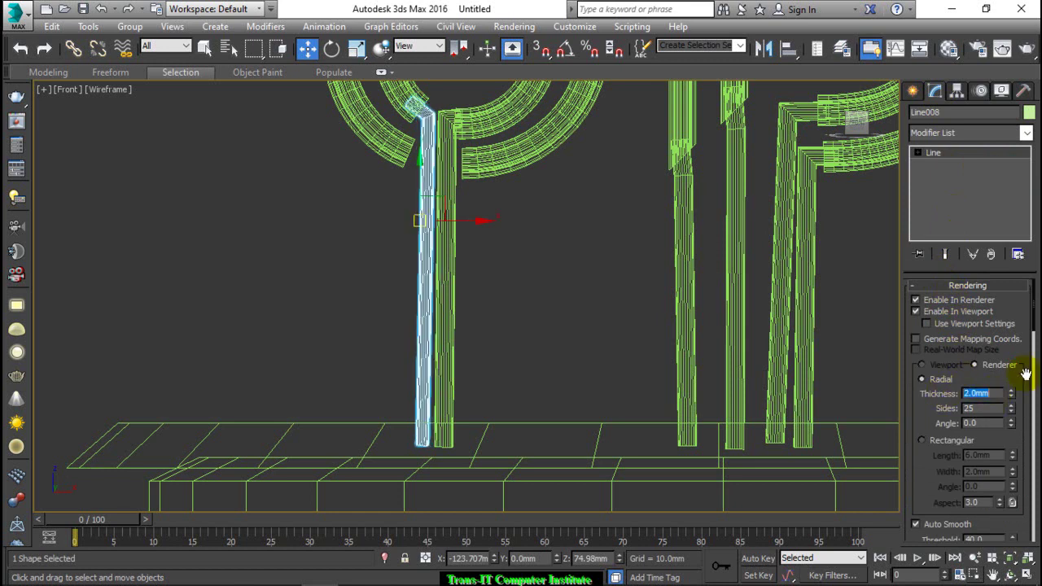
left_click(440, 186)
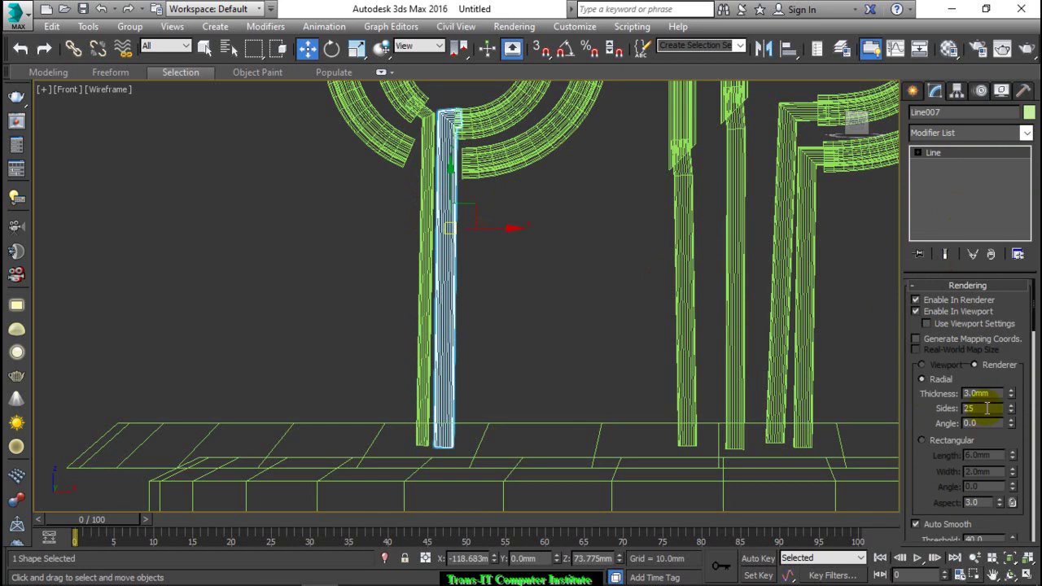
type("2")
key("Return")
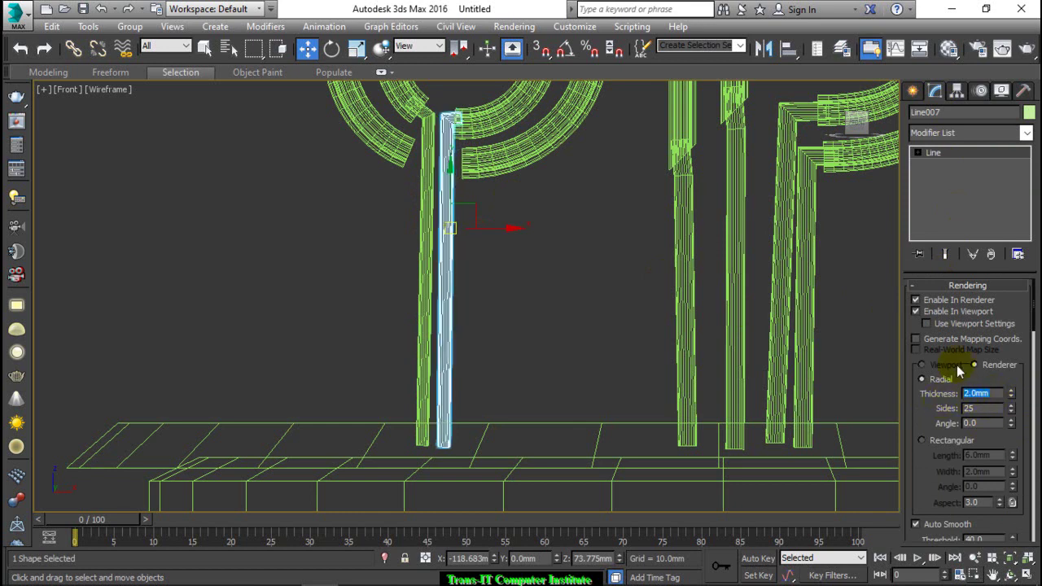
left_click(545, 203)
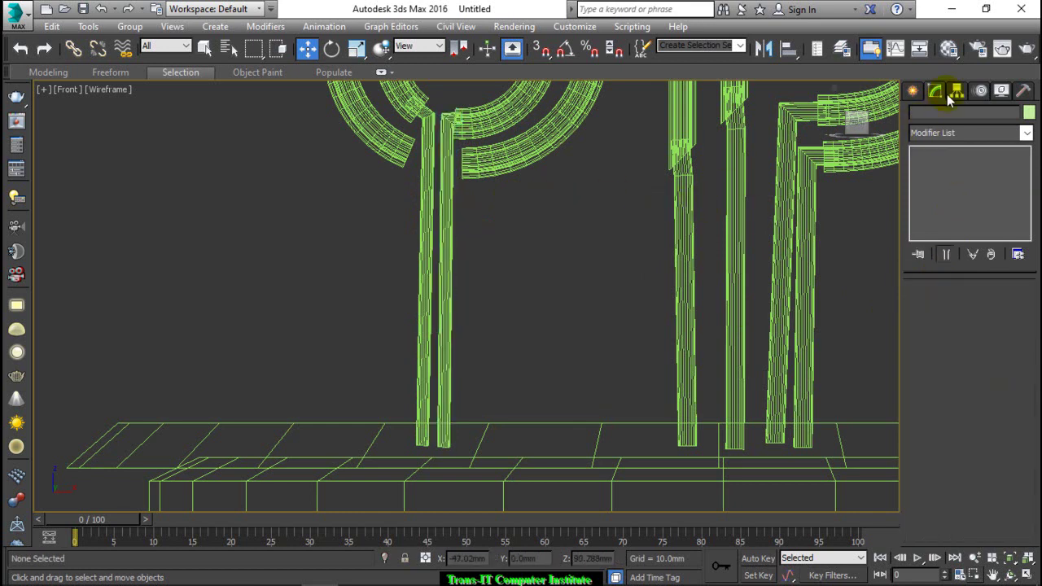
Step: Draw Line009 from a cut end of the 3 down to the pedestal top
left_click(913, 91)
left_click(939, 201)
scroll(405, 152, "up", 3)
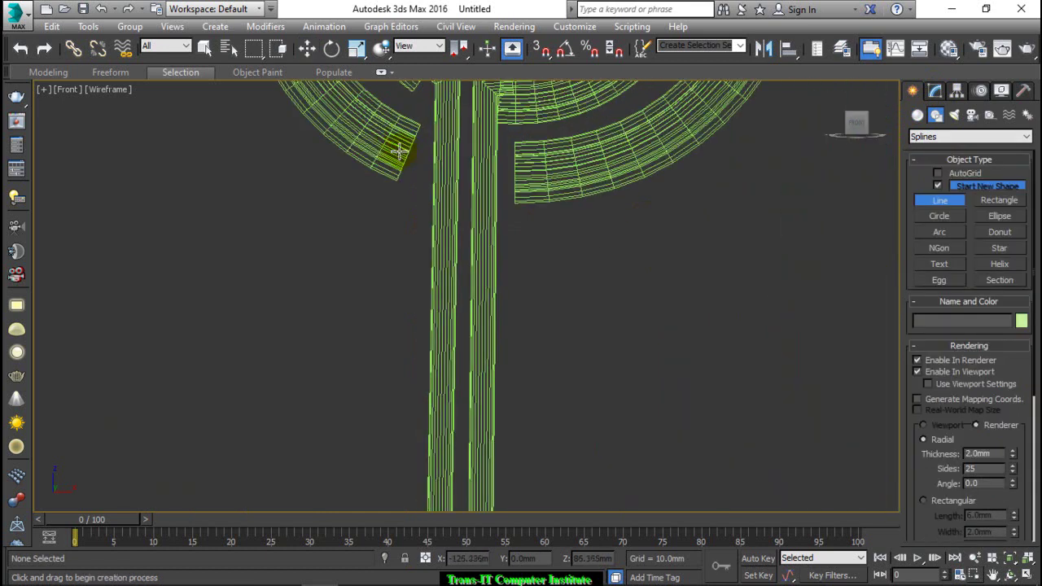
left_click(403, 150)
scroll(407, 155, "down", 3)
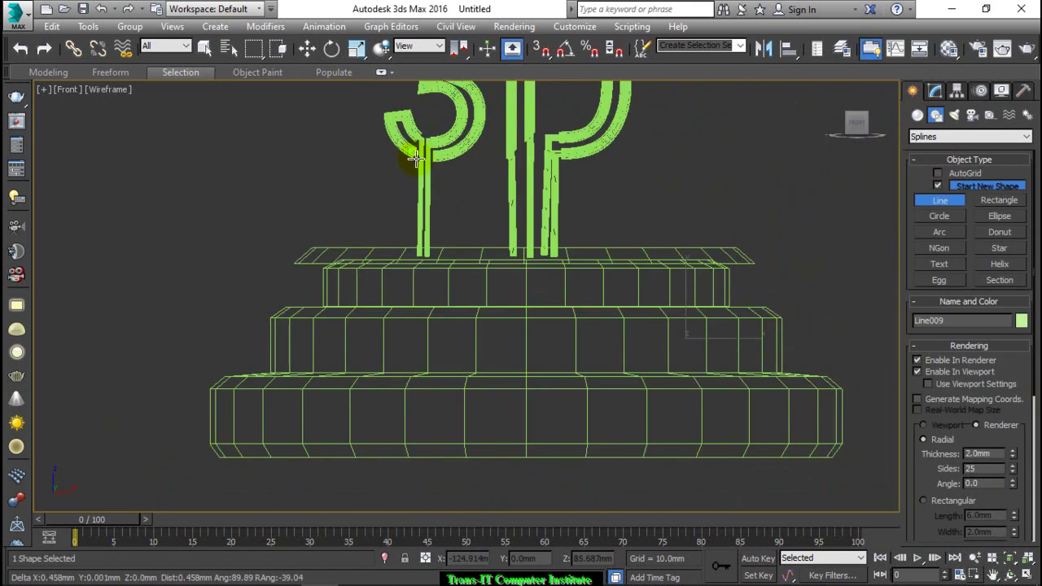
scroll(416, 224, "up", 3)
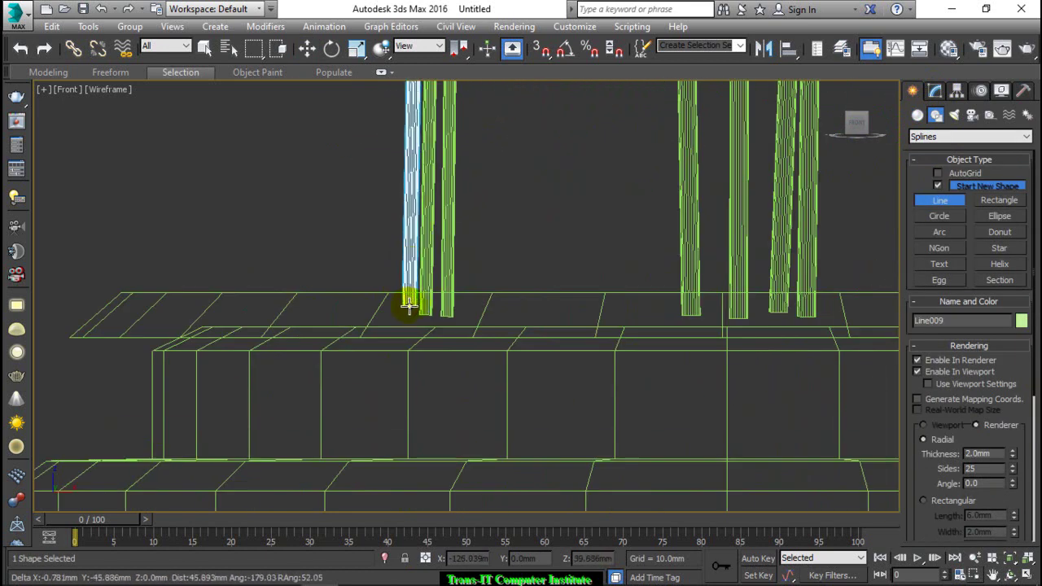
left_click(409, 307)
right_click(494, 200)
Step: Draw Line010 from the 3 down to the cap disc, then deselect it
scroll(497, 171, "down", 2)
scroll(509, 197, "down", 2)
scroll(490, 113, "up", 3)
scroll(492, 111, "up", 2)
left_click(490, 110)
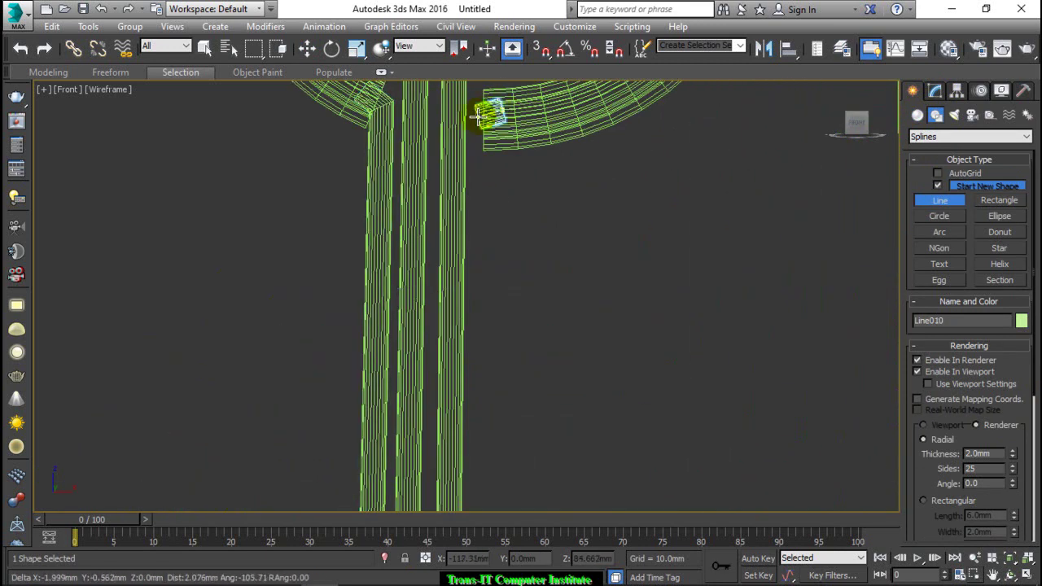
scroll(481, 116, "down", 3)
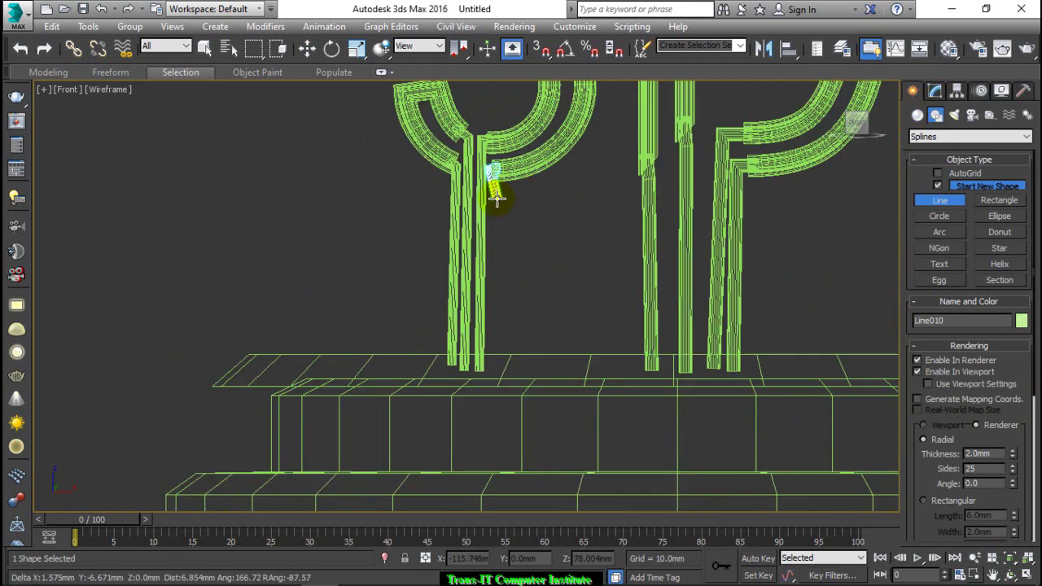
left_click(489, 372)
right_click(488, 372)
right_click(531, 271)
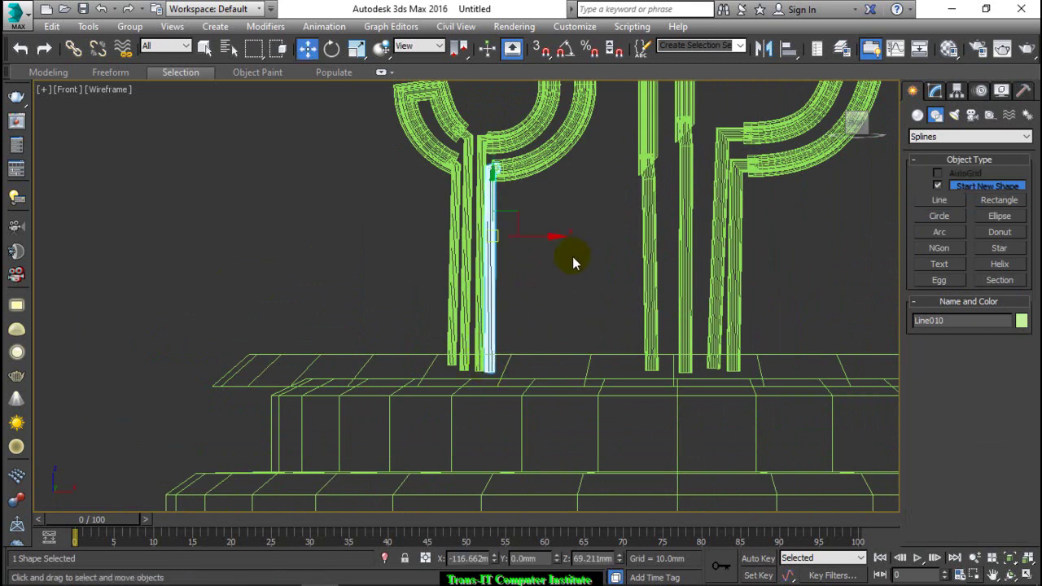
scroll(573, 256, "down", 5)
left_click(470, 222)
Step: Switch to solid shading and set the view to look straight down on the pedestal
key("F3")
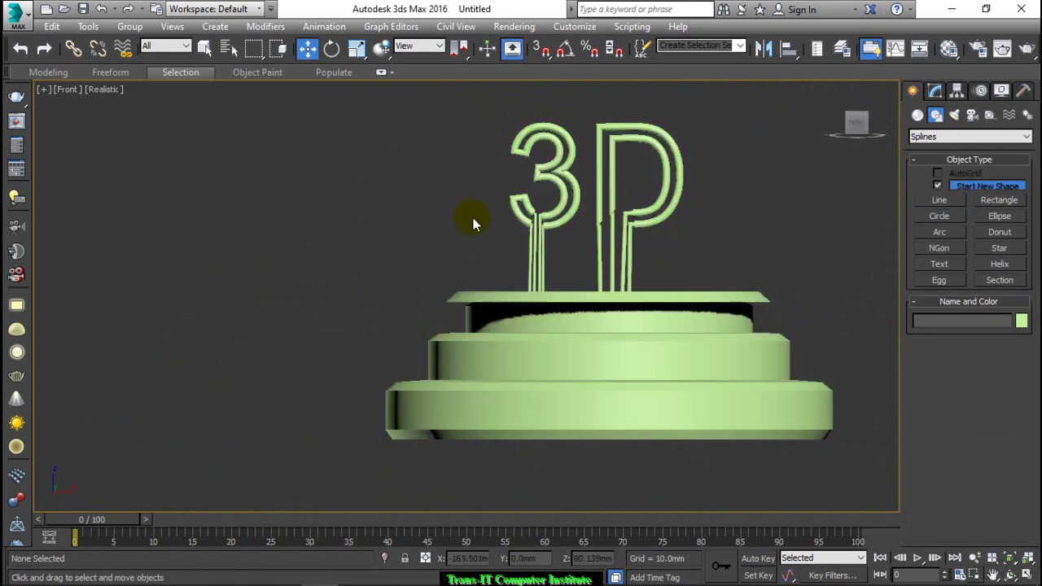
mouse_move(856, 122)
mouse_move(852, 120)
left_mouse_down()
mouse_move(827, 137)
mouse_move(885, 108)
left_mouse_up()
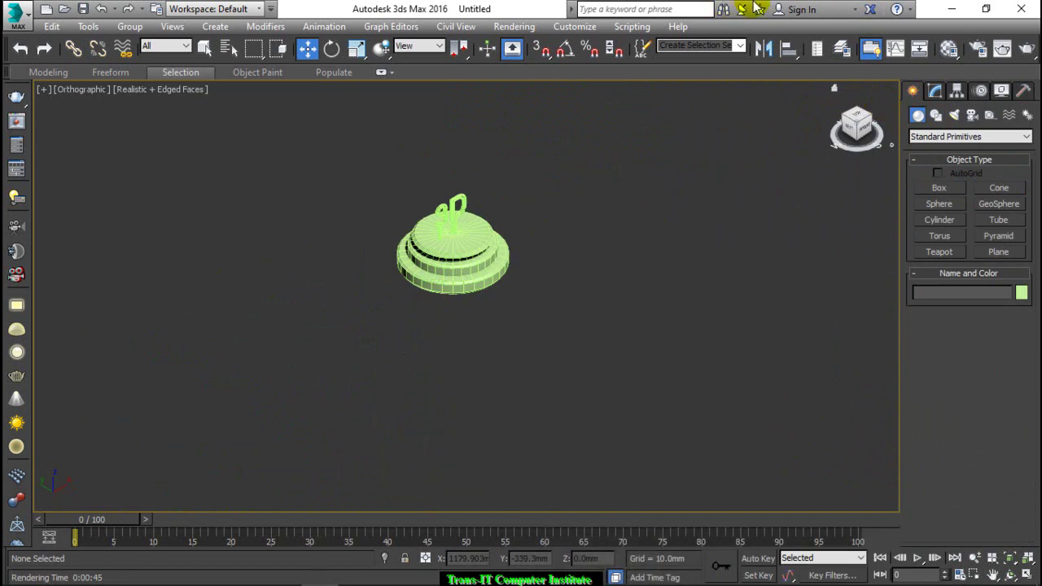
left_click(863, 122)
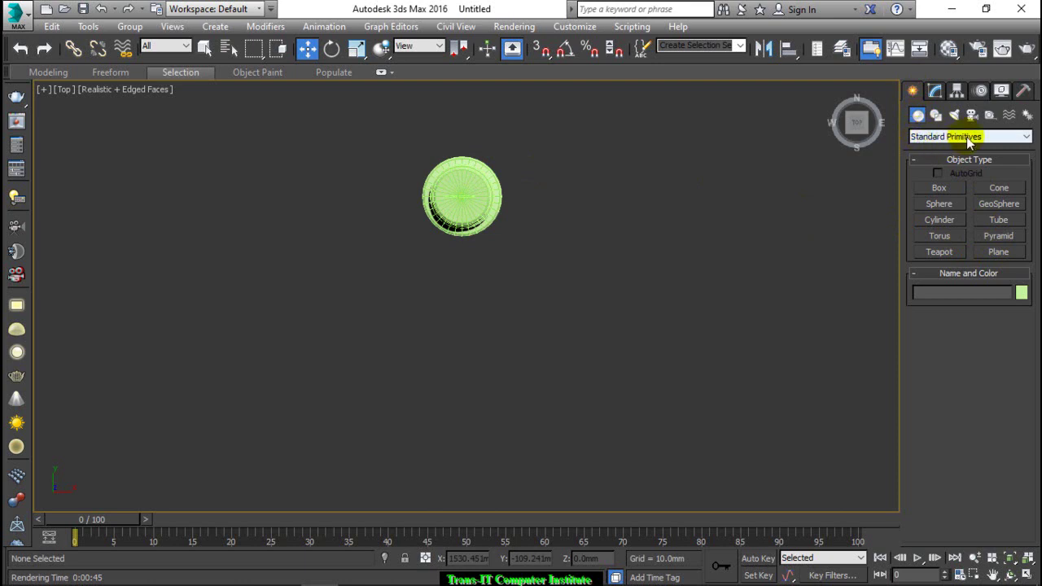
Step: Drag out a large floor plane, about 765.574 × 1269.294, around the pedestal
left_click(996, 252)
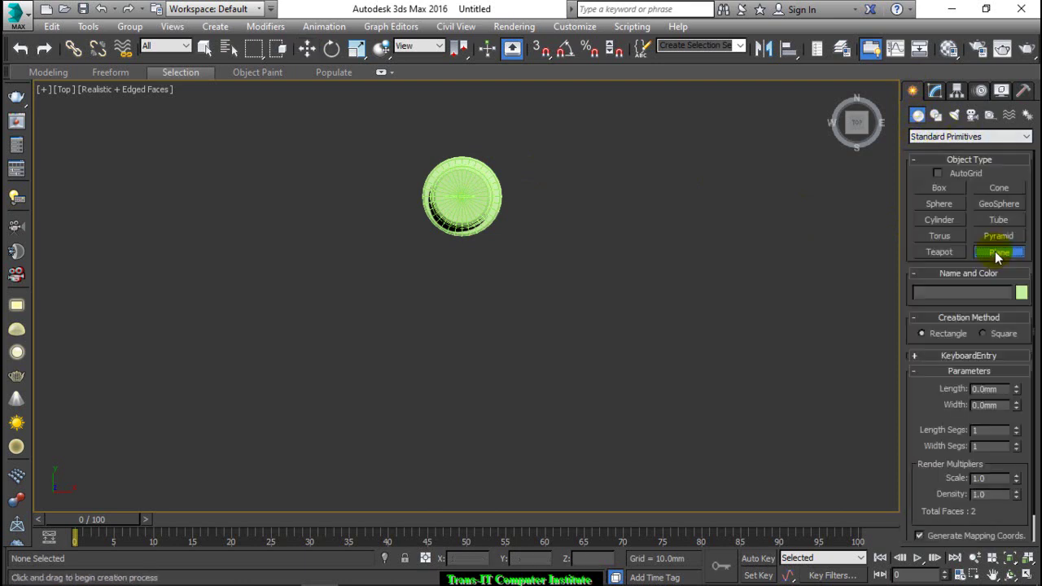
scroll(665, 263, "down", 1)
scroll(664, 264, "up", 1)
scroll(643, 220, "up", 1)
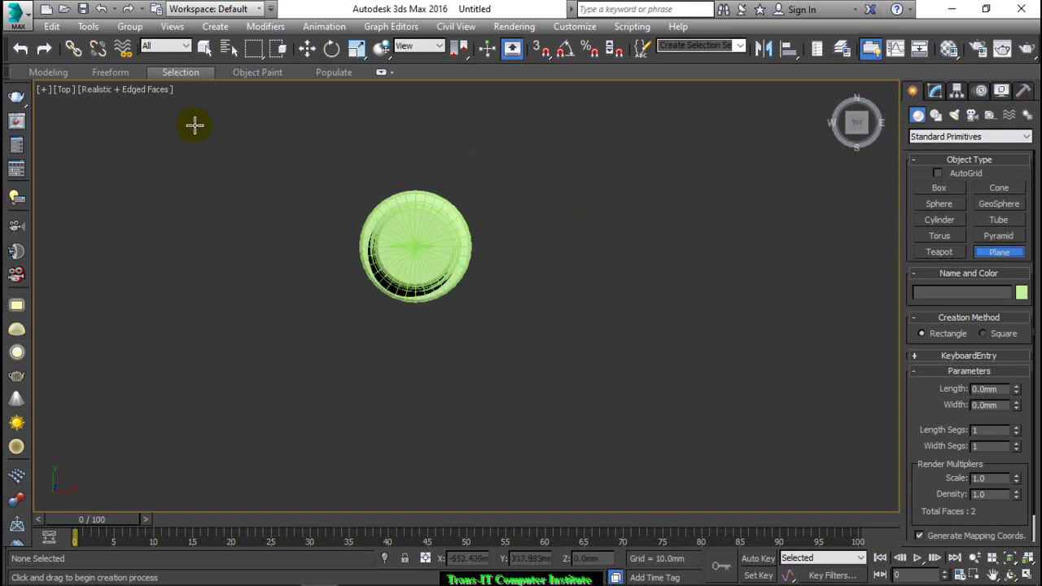
left_click_drag(194, 125, 680, 418)
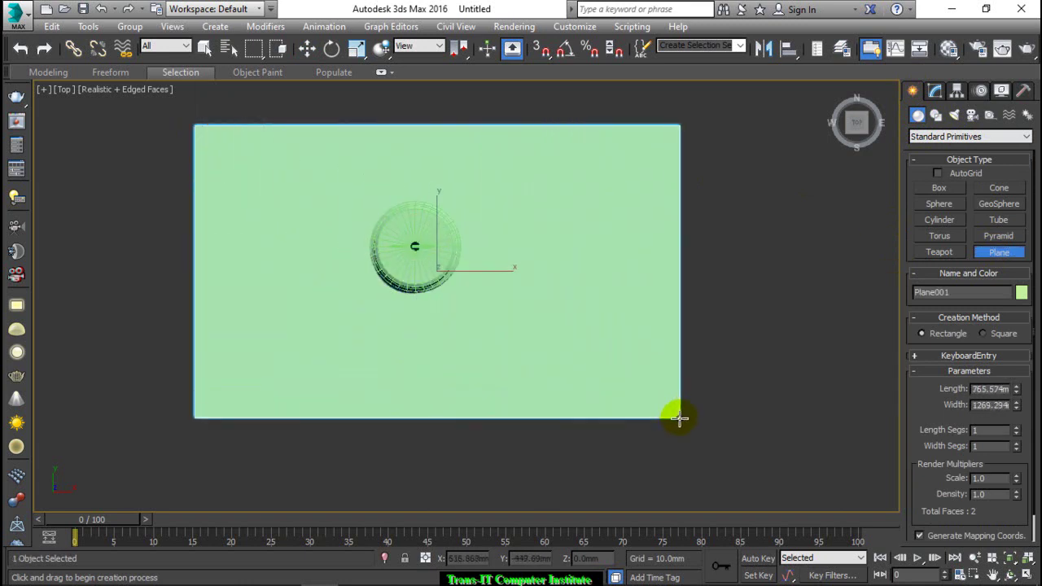
key("w")
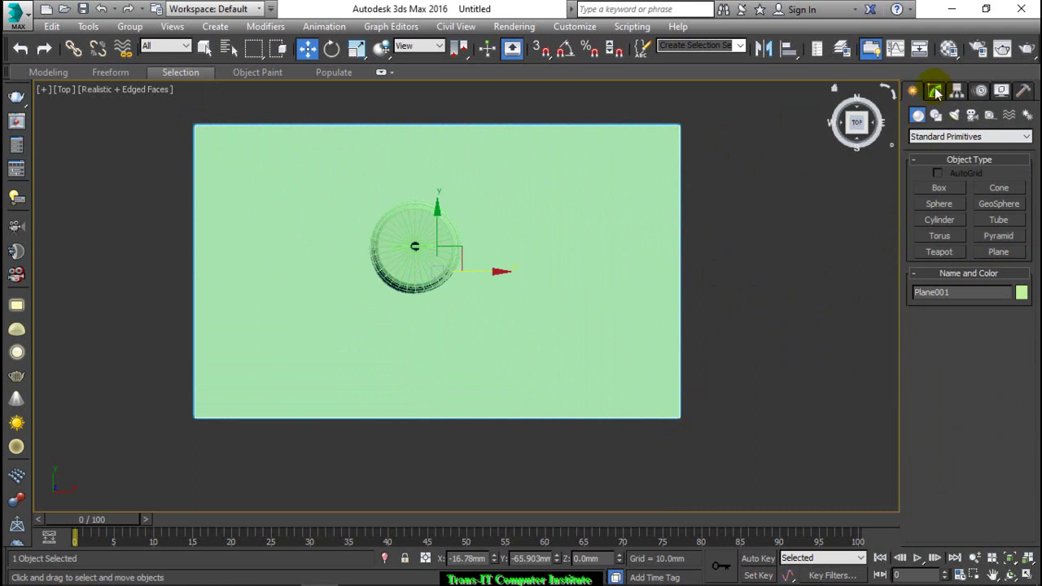
Step: Convert the plane to an Editable Poly and enter Edge sub-object mode
right_click(570, 169)
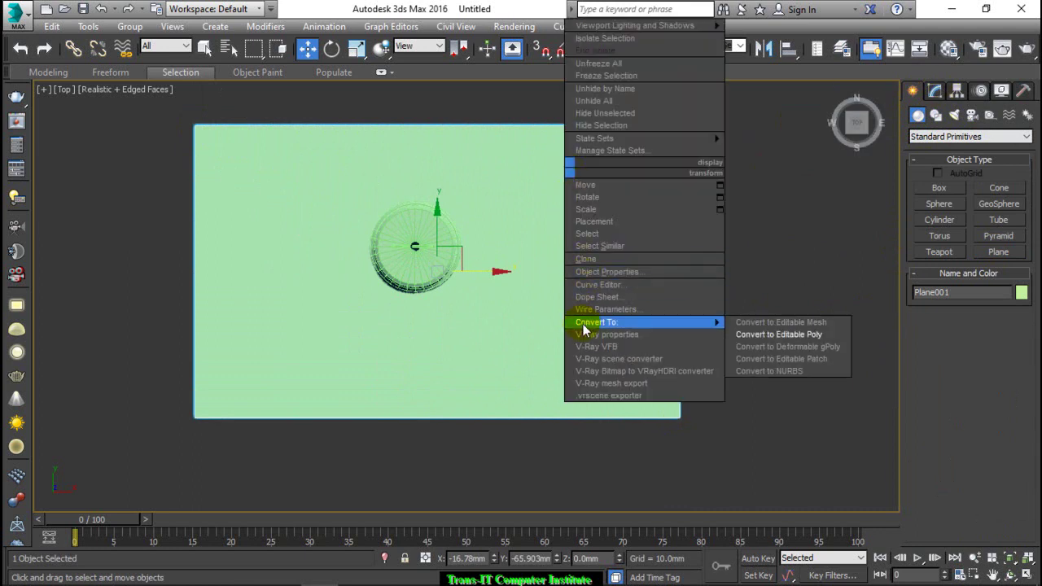
left_click(741, 334)
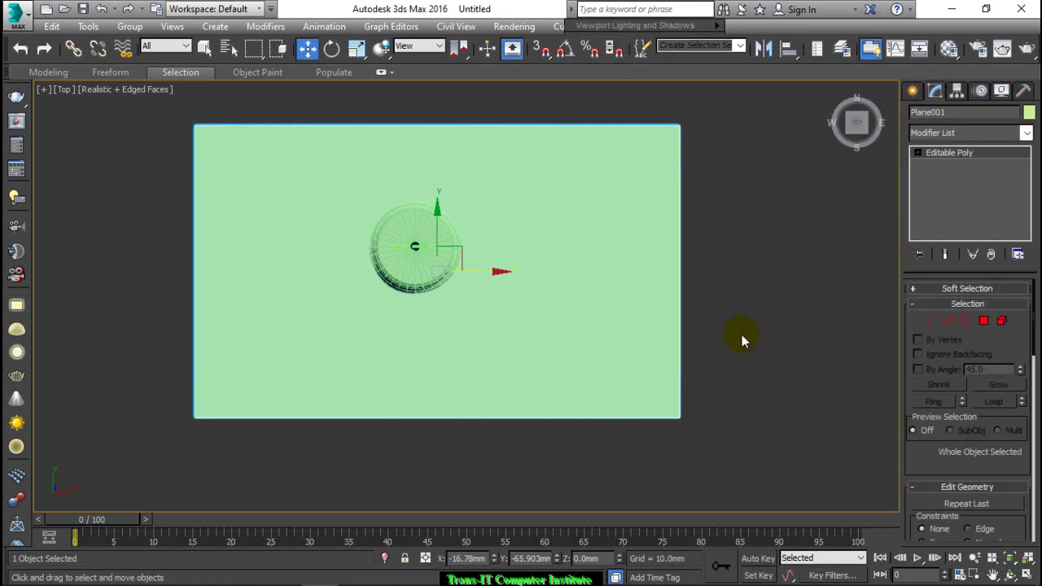
left_click(948, 323)
Step: Connect the plane's left and right edges with a new edge slid near the top border
left_click_drag(759, 227, 137, 217)
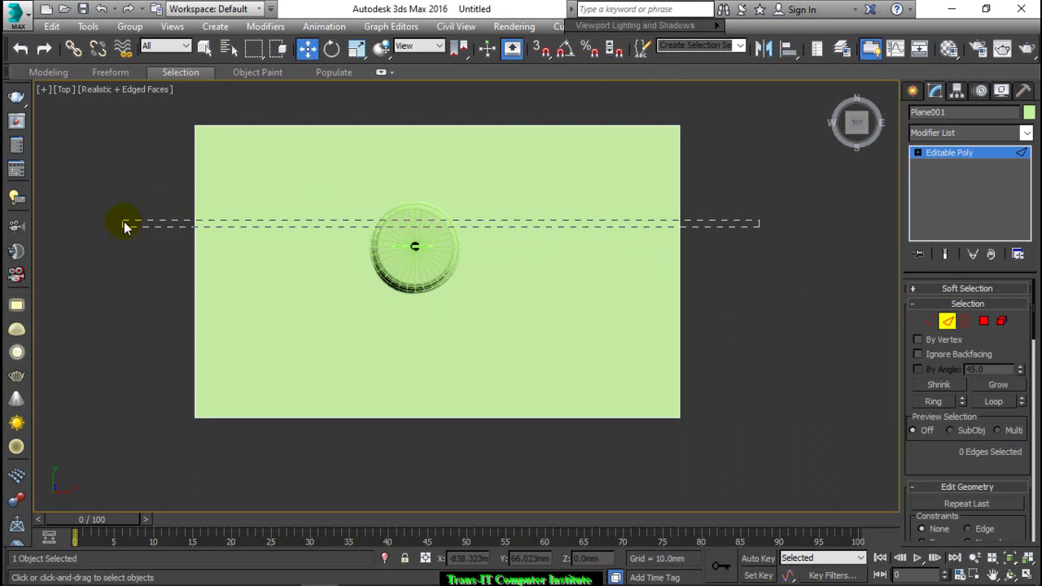
left_click_drag(125, 227, 124, 228)
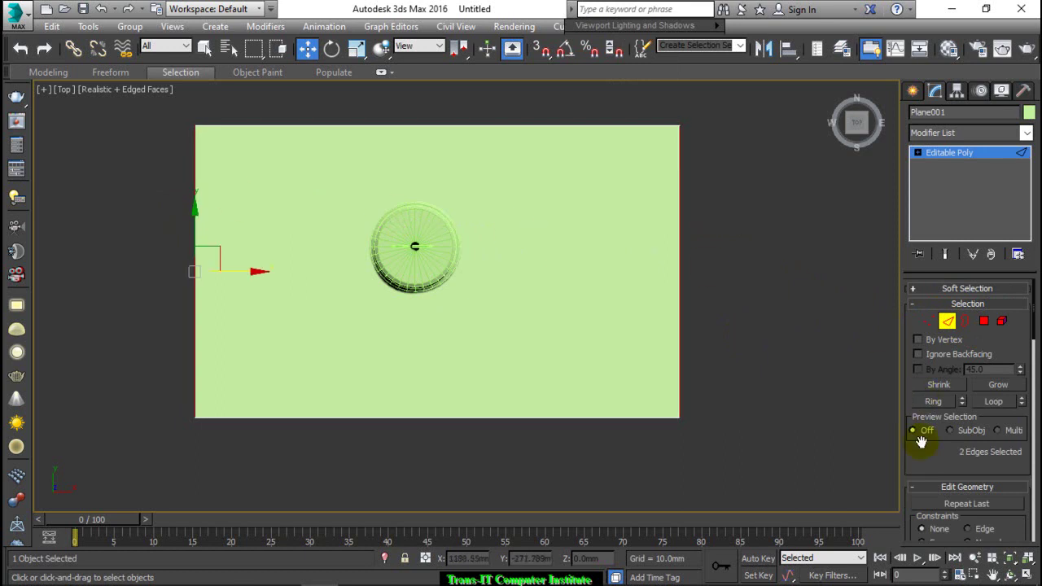
scroll(921, 383, "down", 3)
scroll(942, 291, "down", 3)
scroll(1008, 448, "down", 2)
scroll(1006, 454, "down", 2)
scroll(1007, 454, "down", 2)
scroll(1007, 453, "down", 1)
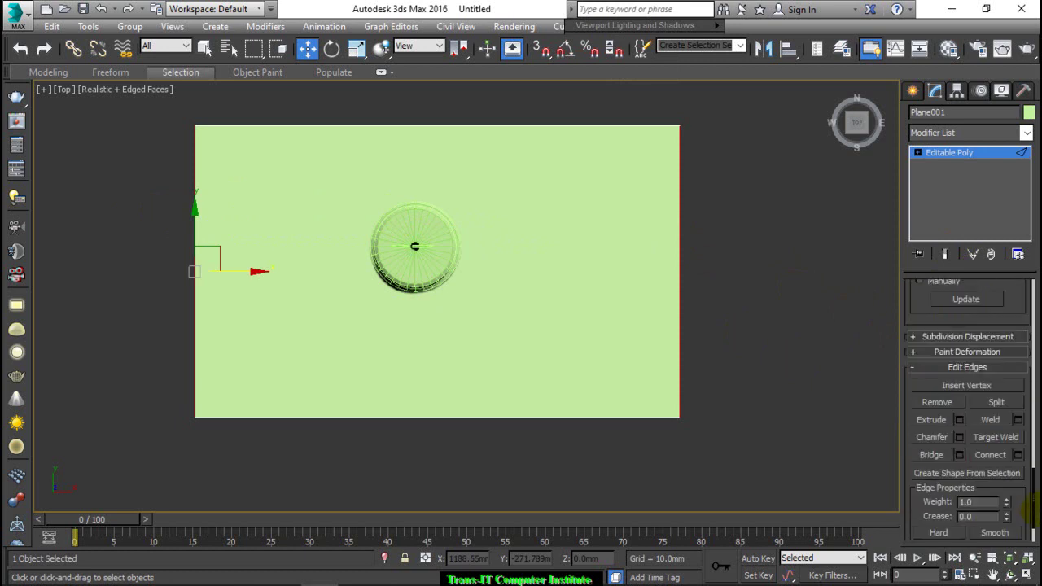
left_click_drag(1038, 429, 1036, 507)
left_click(1018, 406)
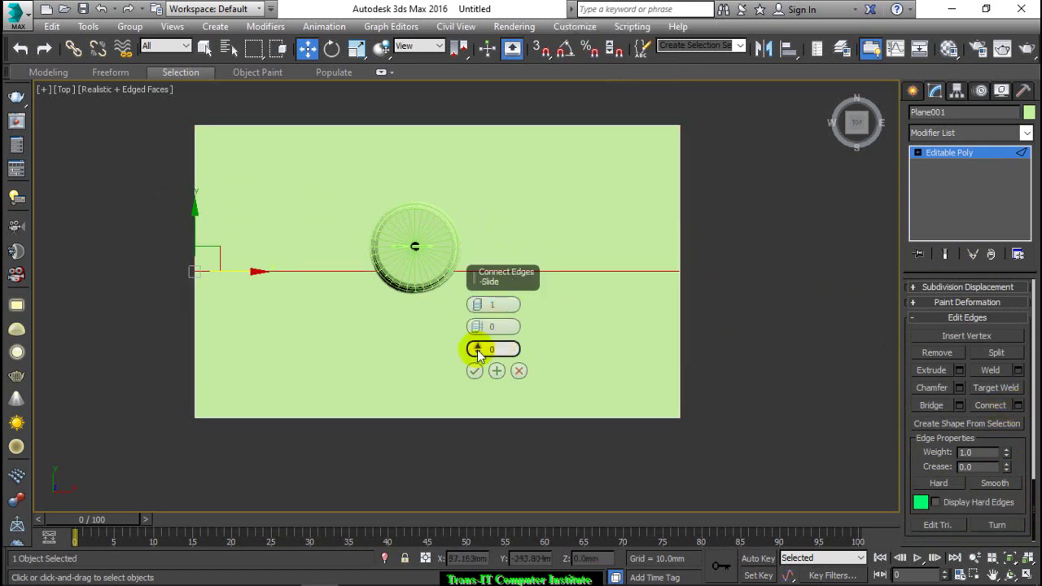
left_click_drag(476, 349, 488, 535)
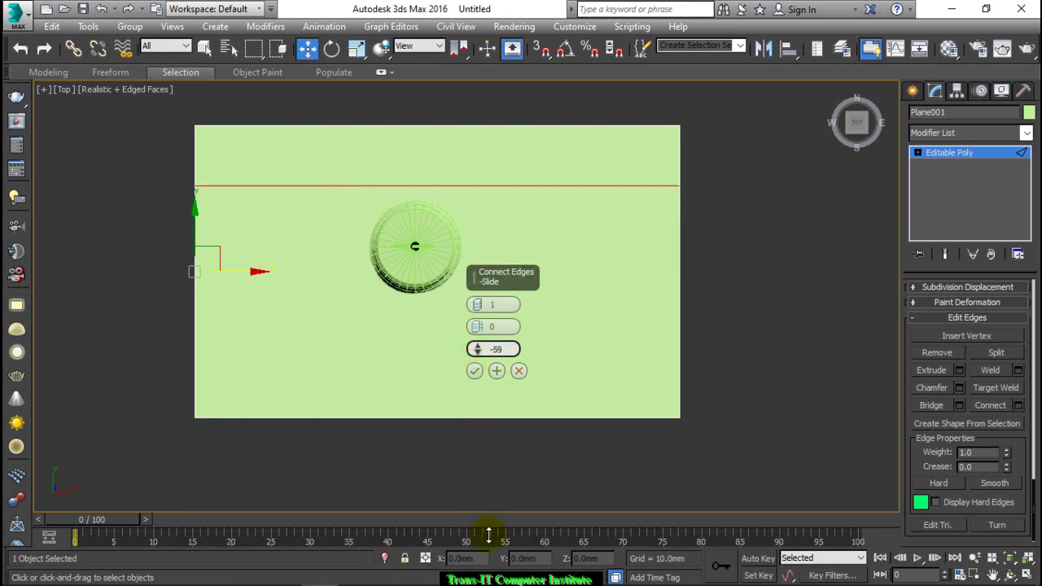
left_click_drag(478, 349, 482, 418)
left_click(482, 374)
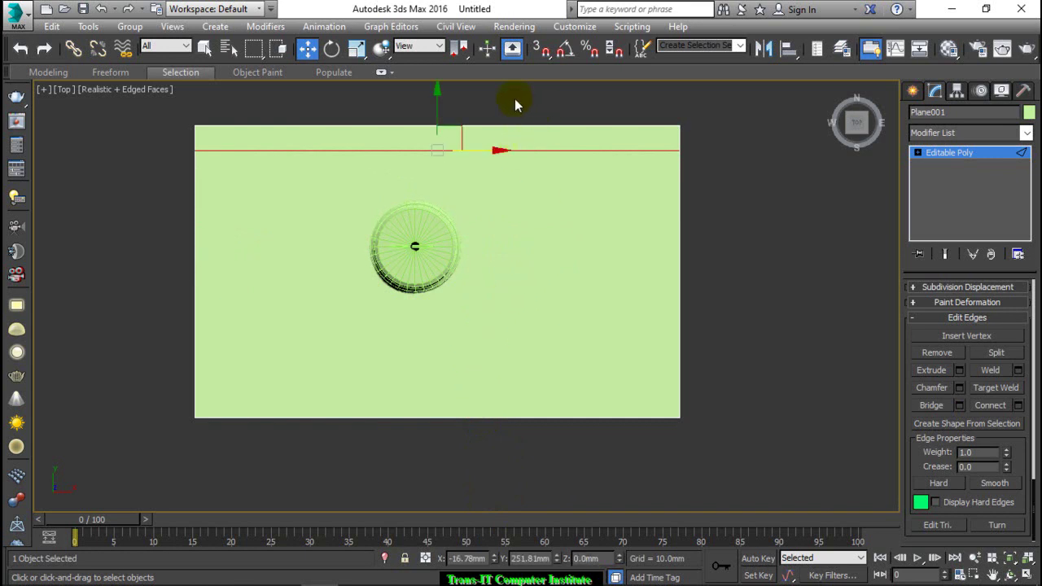
Step: Connect the top and bottom edges with a new edge slid near the right side
mouse_move(514, 98)
left_mouse_down()
mouse_move(478, 314)
mouse_move(426, 442)
mouse_move(428, 468)
left_mouse_up()
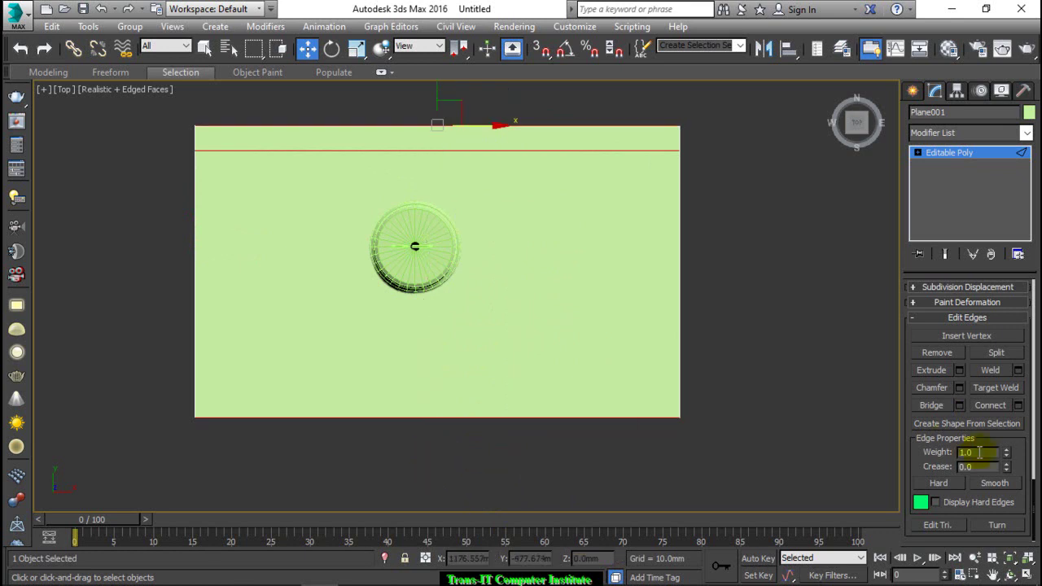
left_click(1017, 404)
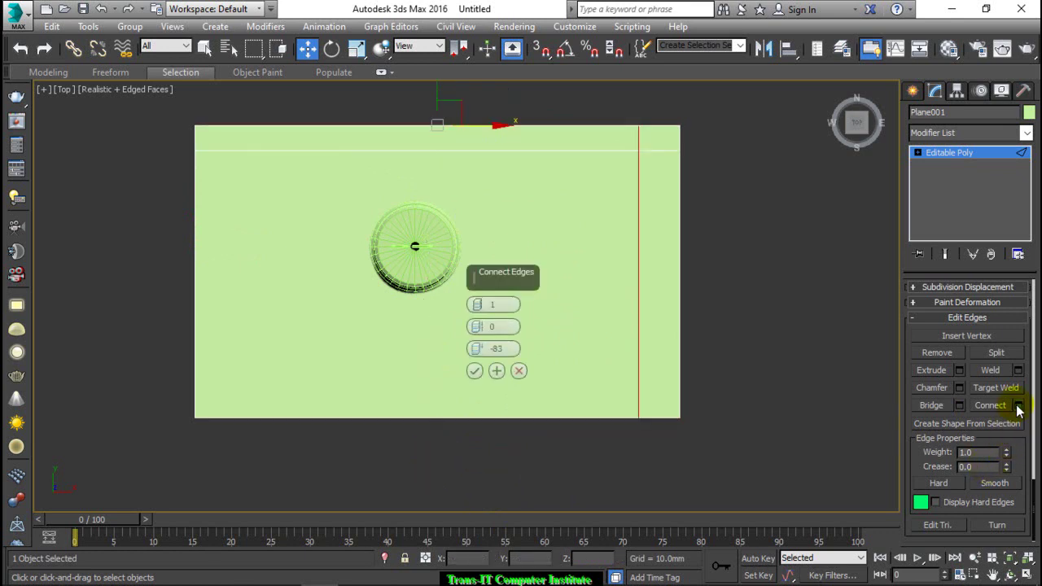
left_click_drag(477, 350, 477, 373)
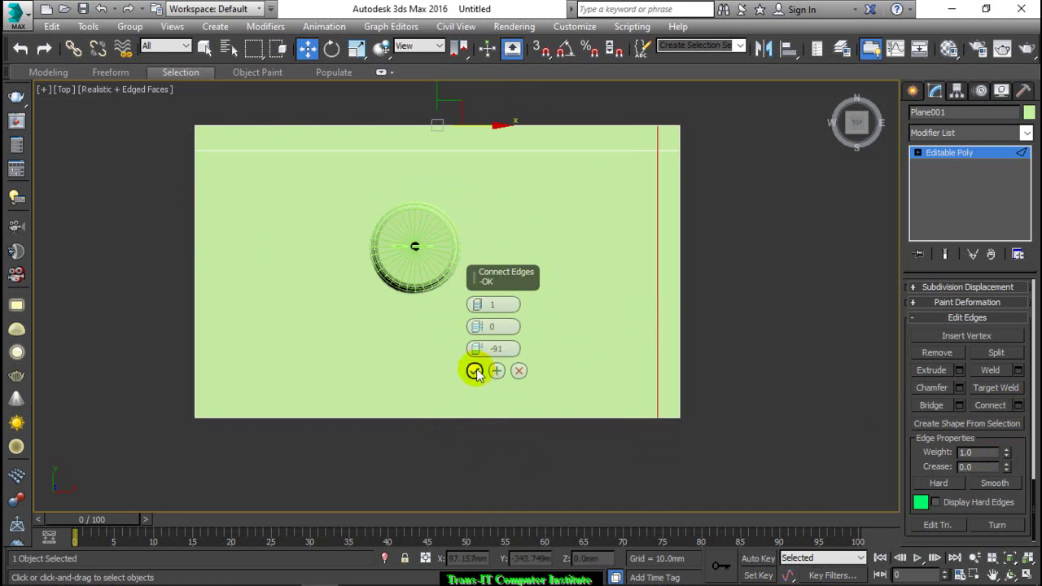
left_click(474, 371)
Step: Select the narrow right and top border strip polygons of the floor plane
left_click(917, 152)
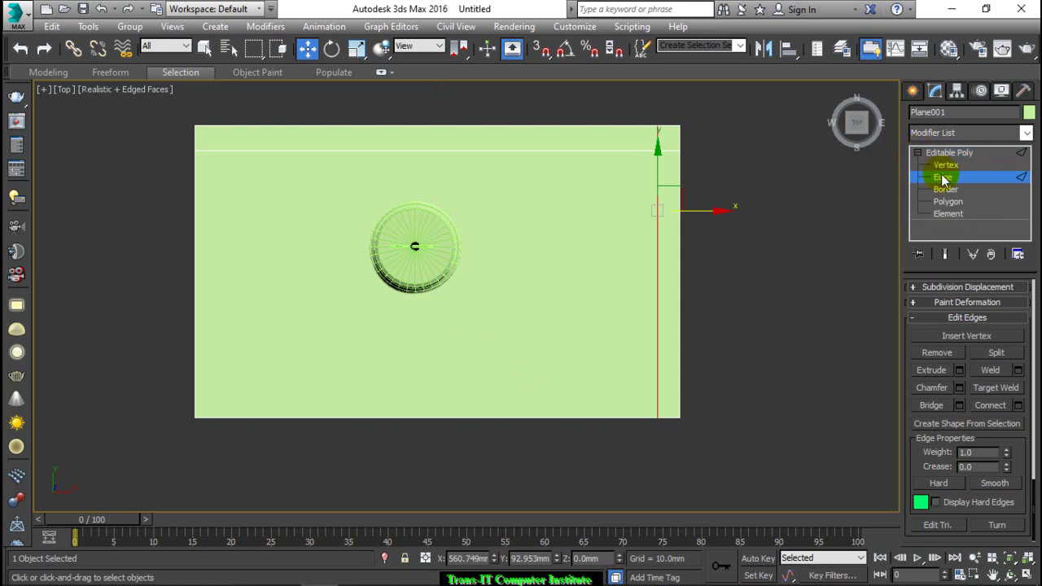
left_click(948, 201)
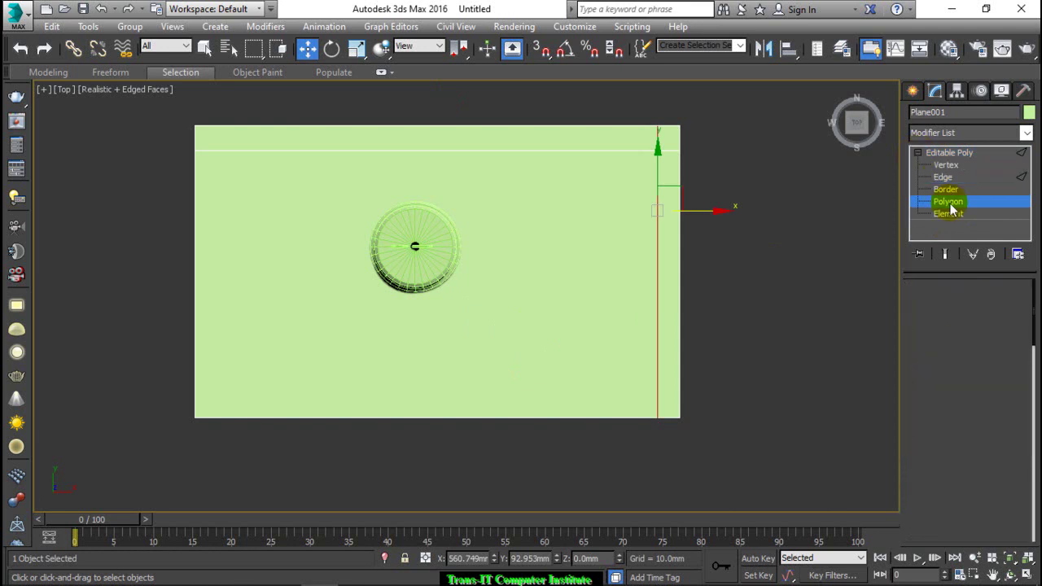
left_click(676, 176)
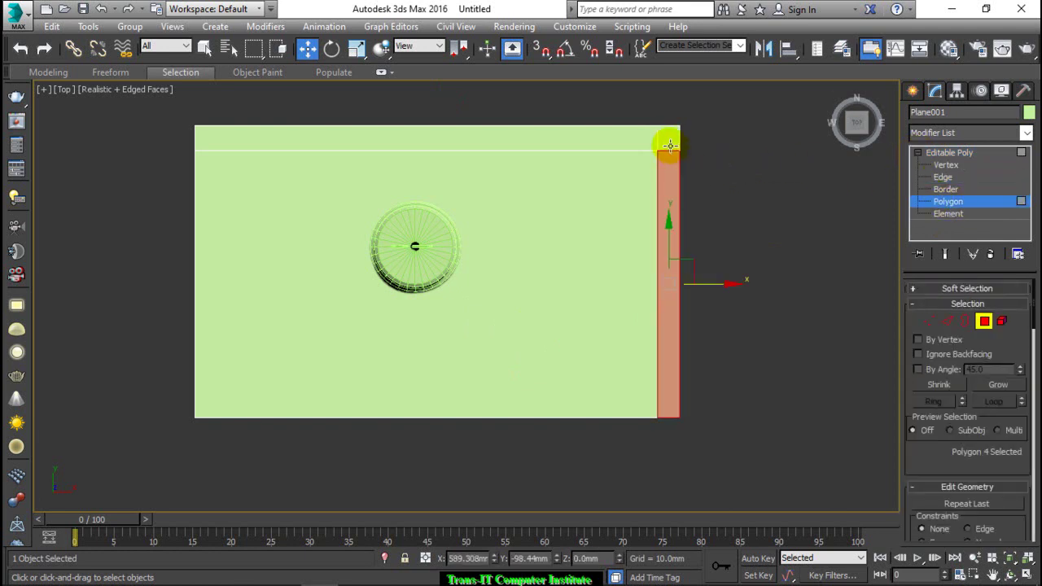
left_click(619, 135, "ctrl")
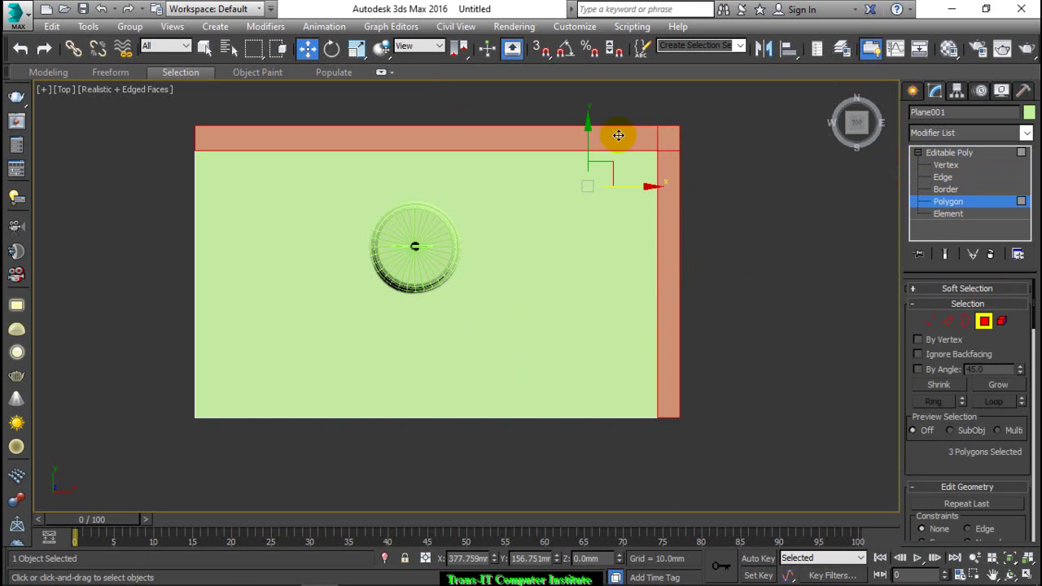
scroll(982, 457, "down", 5)
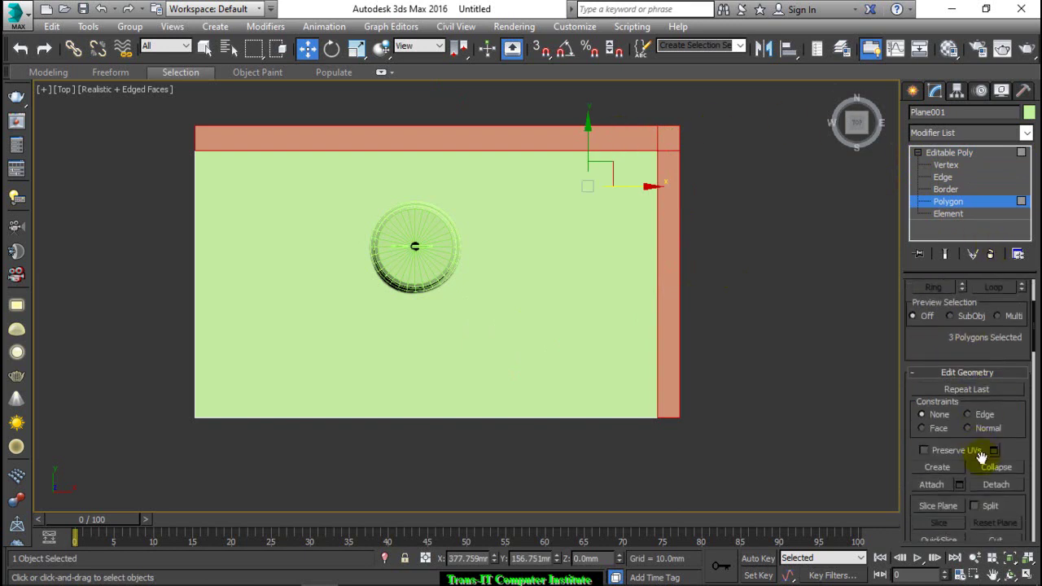
scroll(982, 456, "down", 5)
scroll(982, 456, "down", 5)
scroll(982, 456, "down", 5)
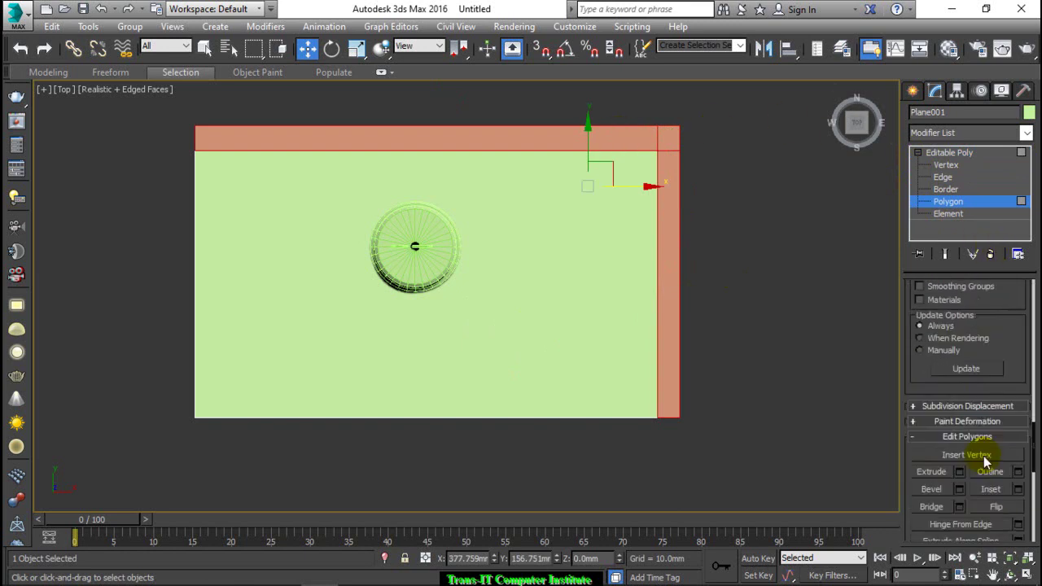
scroll(983, 460, "down", 5)
Step: Extrude the strips 500 mm into walls, deselect, and open the Material Editor
left_click(961, 335)
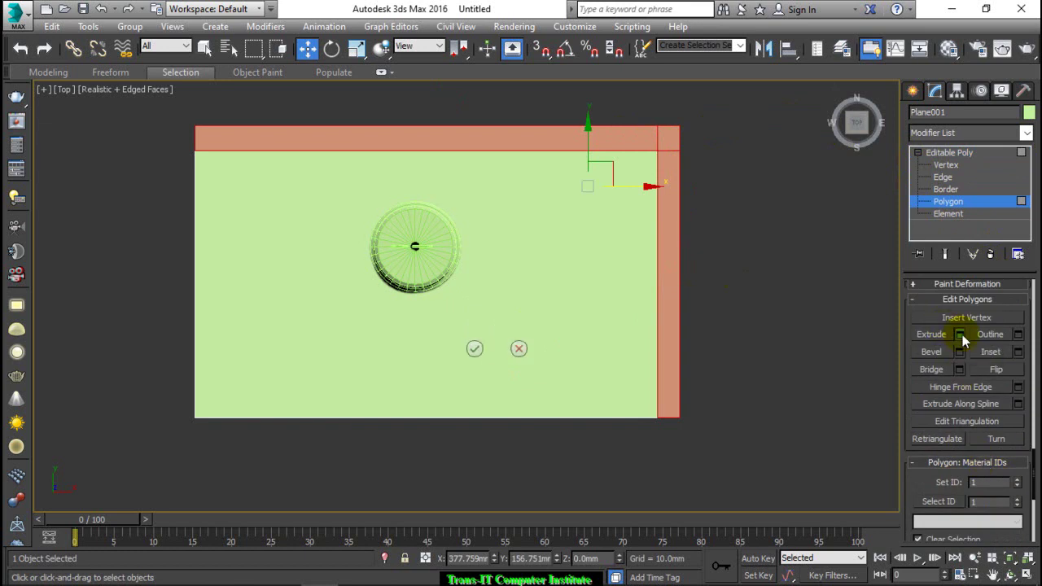
left_click_drag(852, 136, 872, 130)
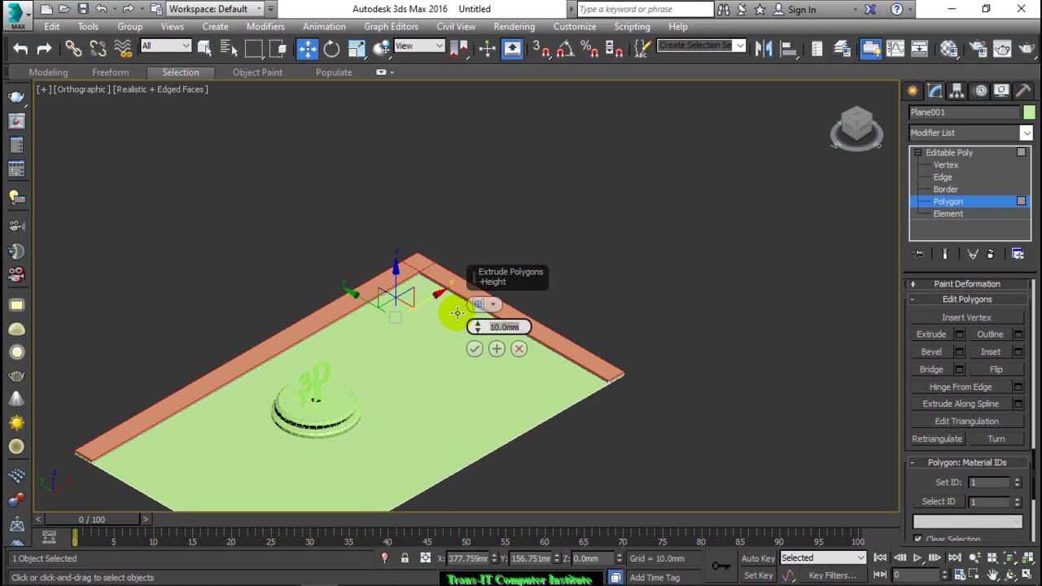
type("500")
key("Return")
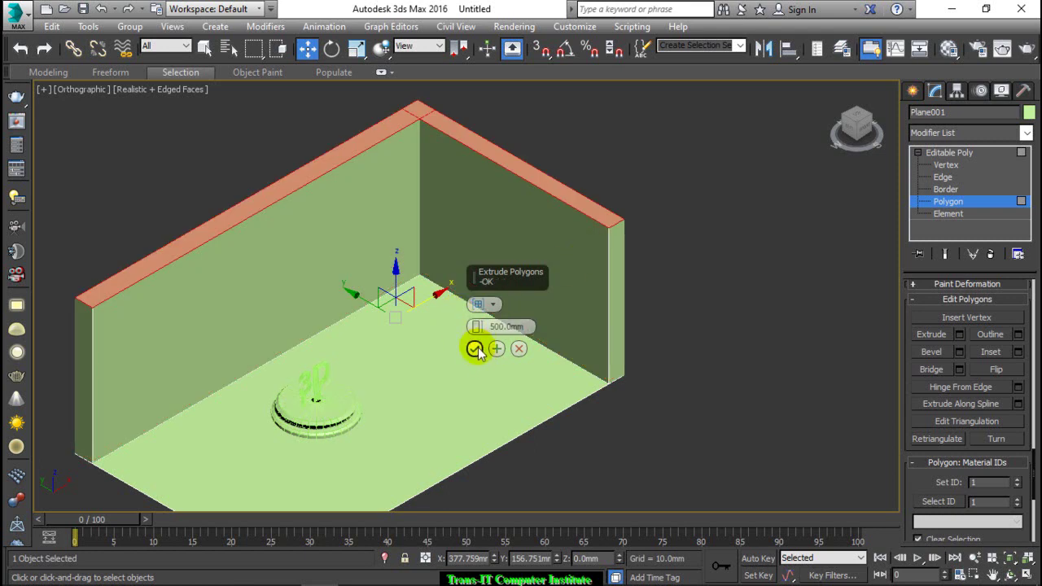
left_click(475, 348)
left_click(607, 197)
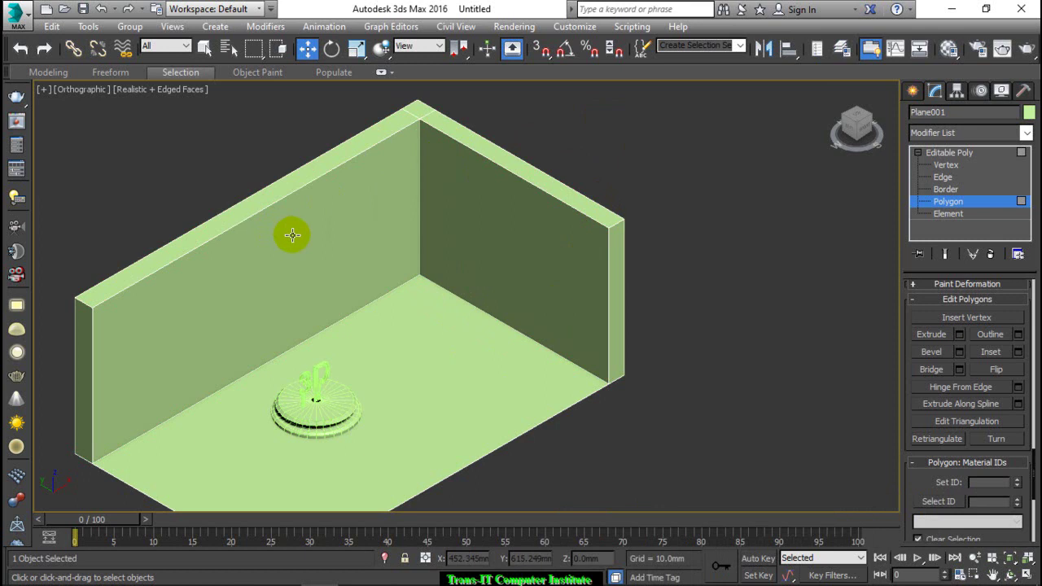
key("m")
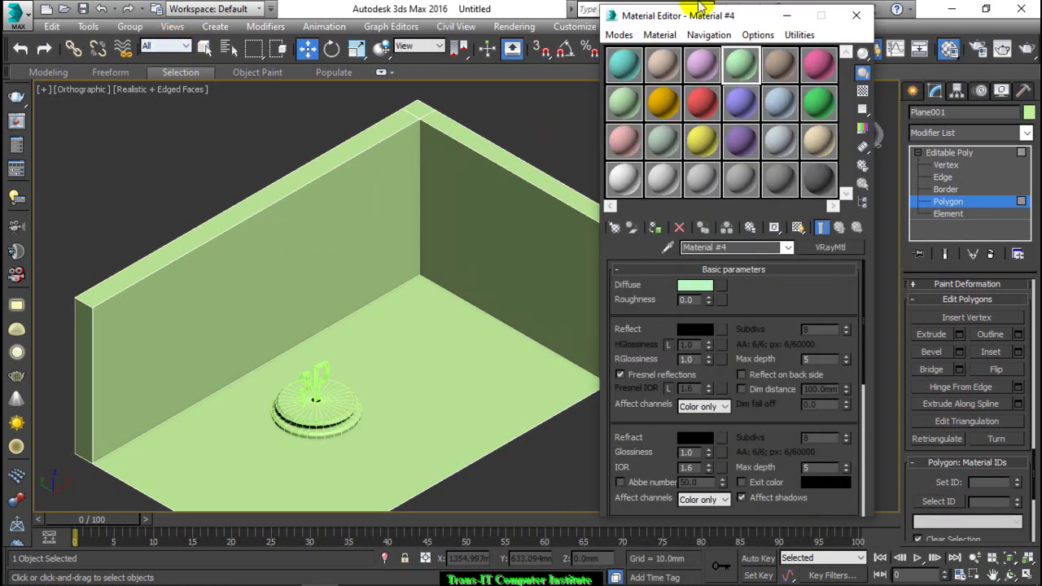
Step: Set the first sample material's diffuse colour to dark grey RGB 47,47,47
left_click(855, 16)
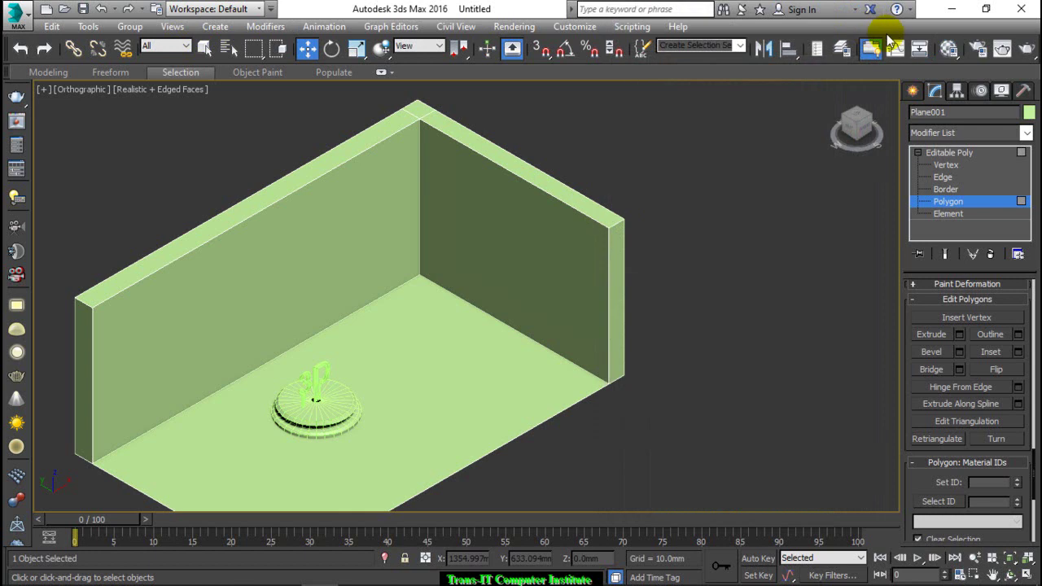
left_click(947, 49)
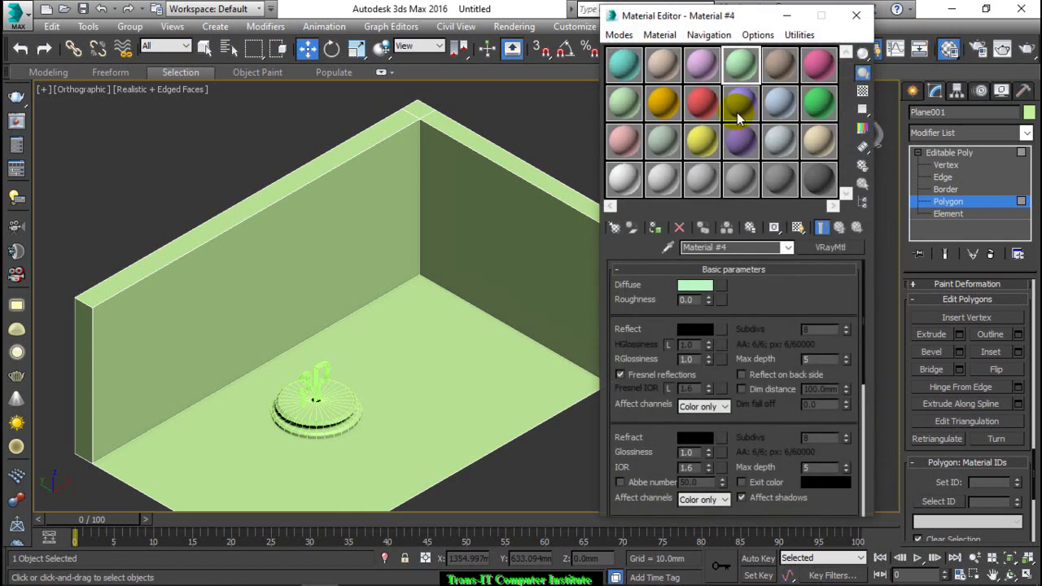
left_click(624, 75)
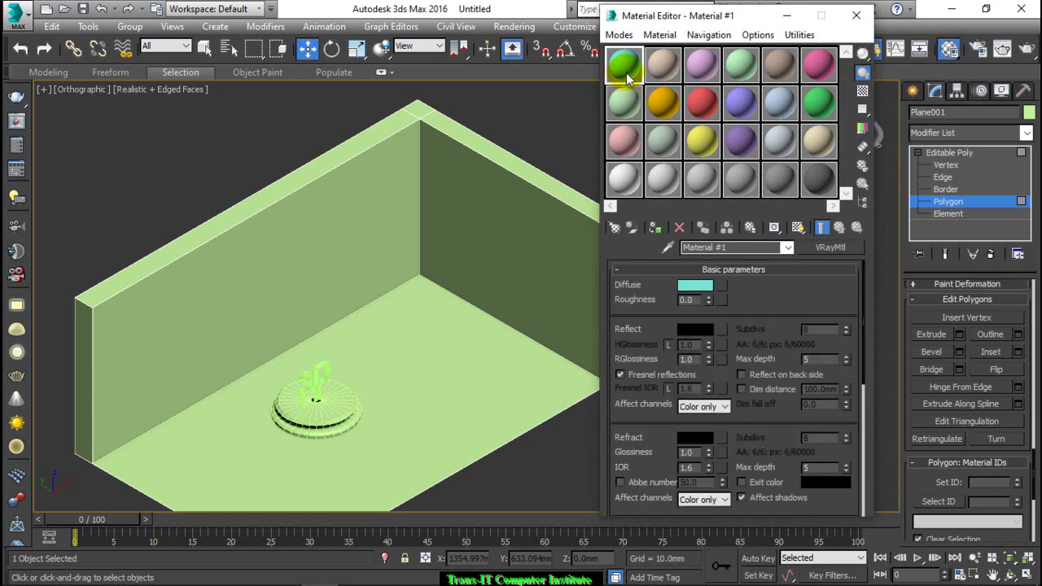
left_click(692, 286)
left_click_drag(327, 152, 314, 217)
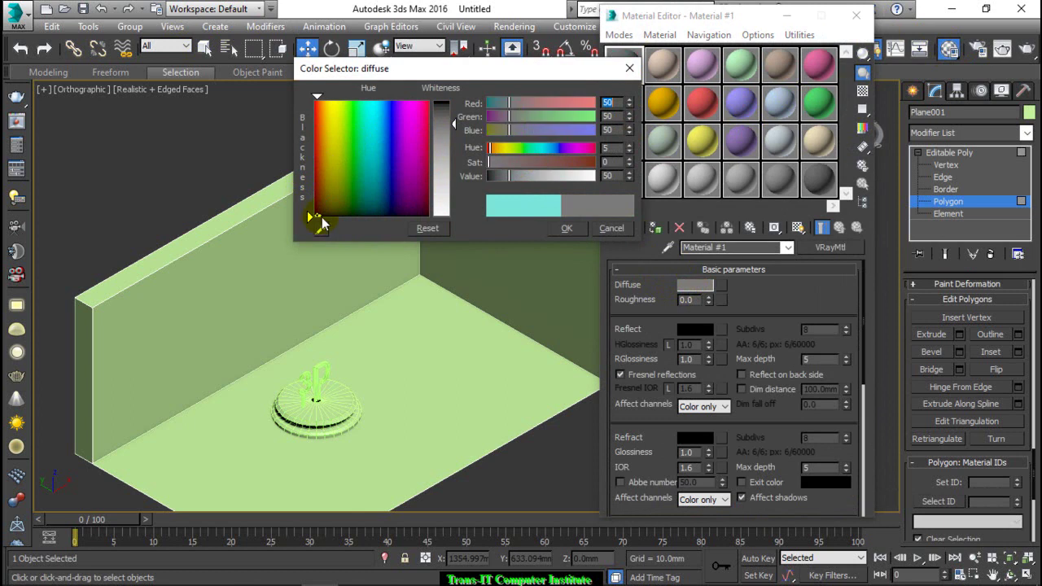
left_click_drag(455, 129, 454, 131)
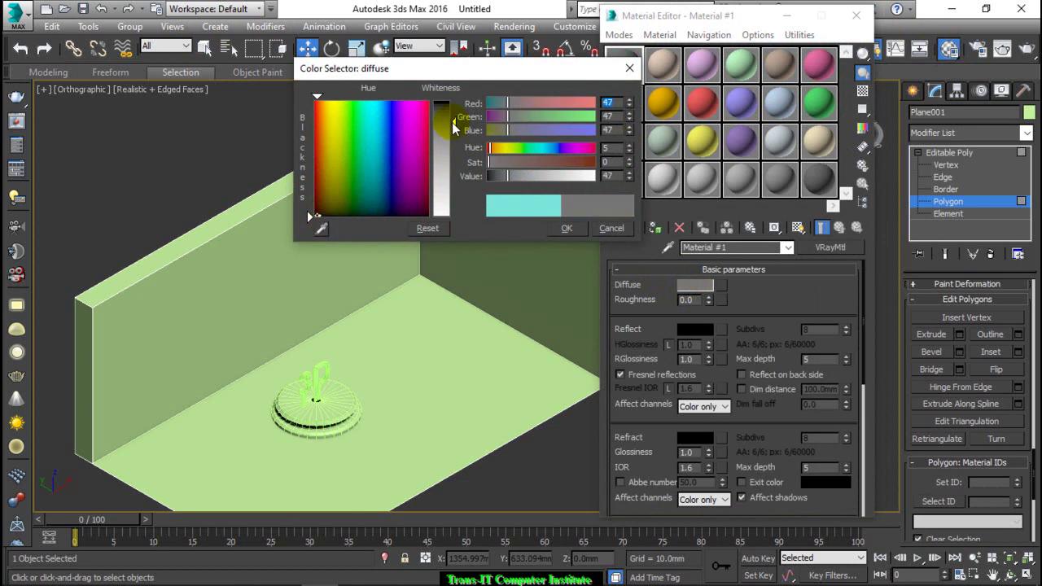
left_click(566, 229)
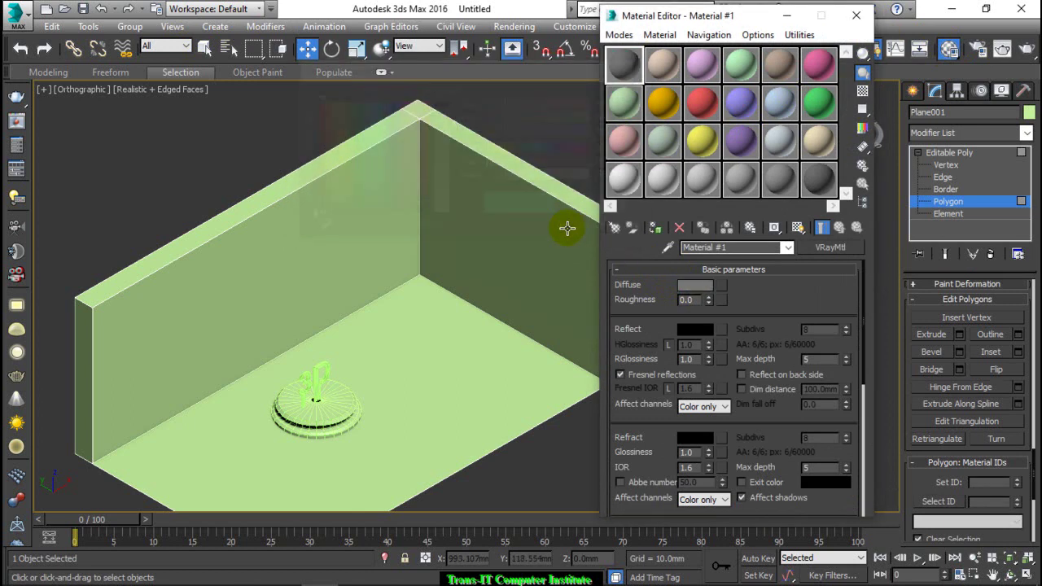
Step: Assign Material #1 to the room plane and show it shaded in the viewport
scroll(395, 198, "down", 2)
scroll(398, 208, "up", 4)
left_click(396, 196)
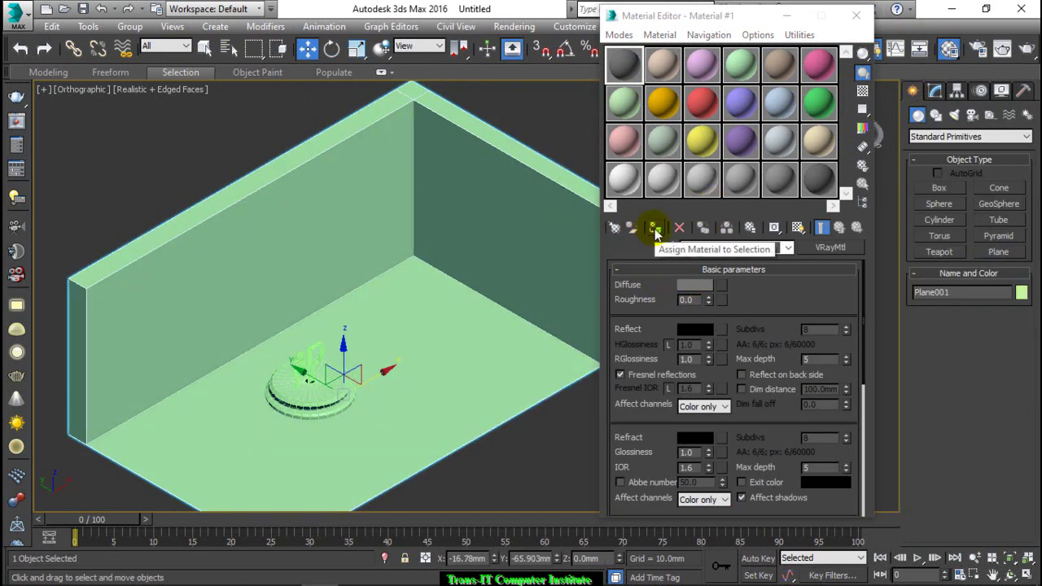
left_click(655, 229)
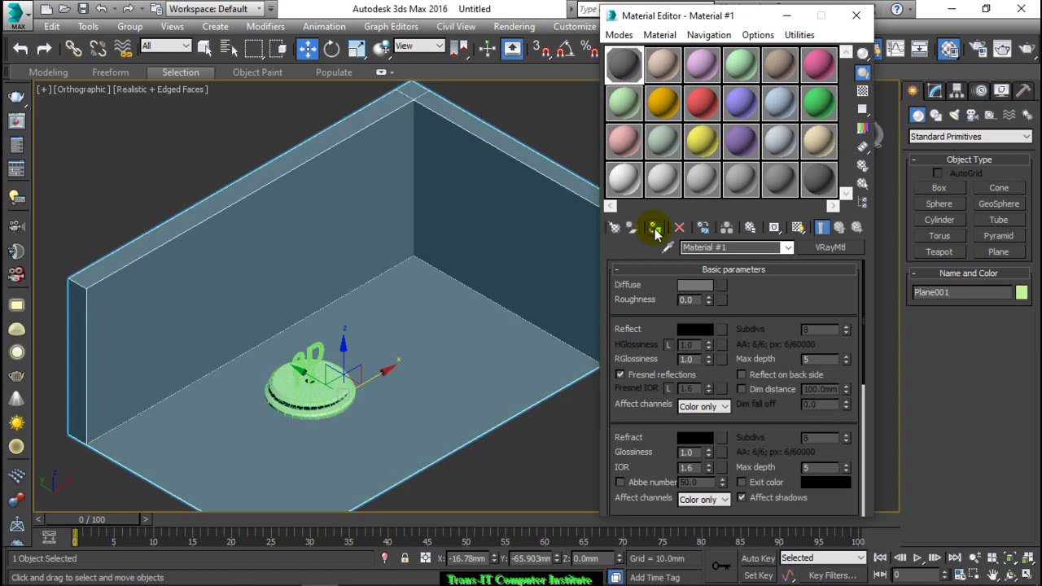
left_click(798, 228)
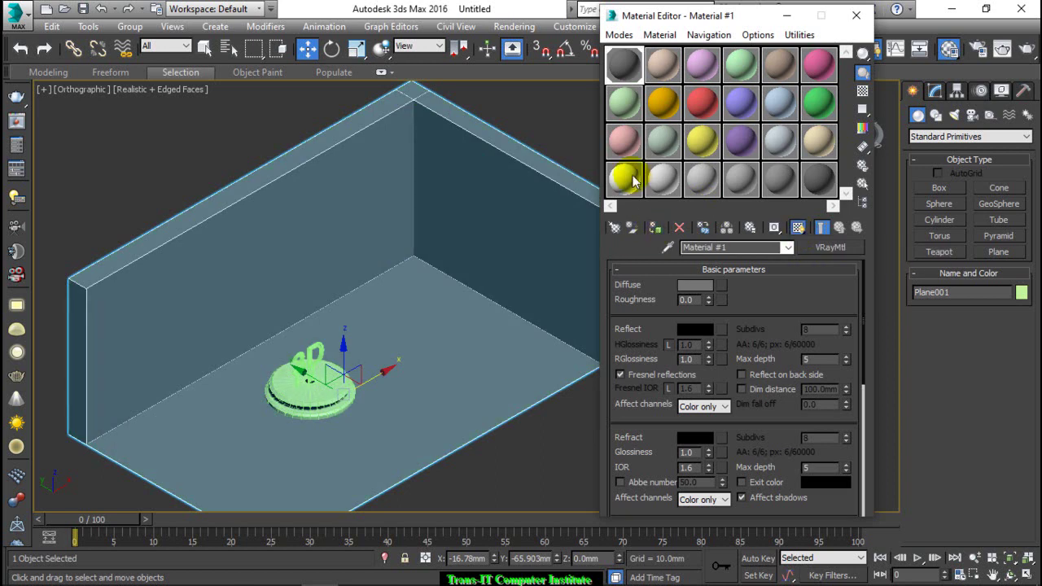
left_click(549, 114)
scroll(324, 393, "up", 3)
scroll(300, 397, "up", 2)
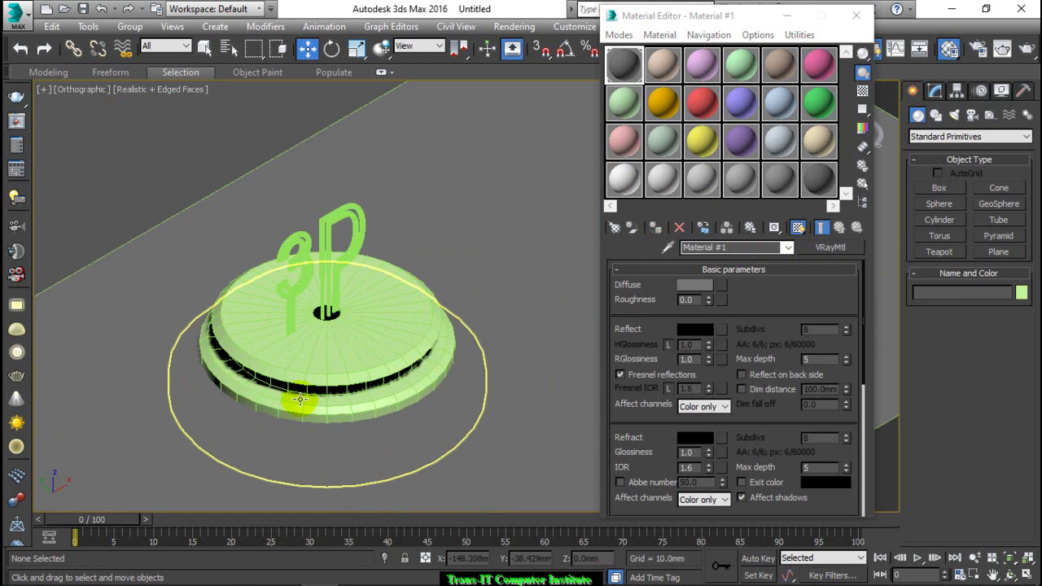
scroll(294, 304, "up", 1)
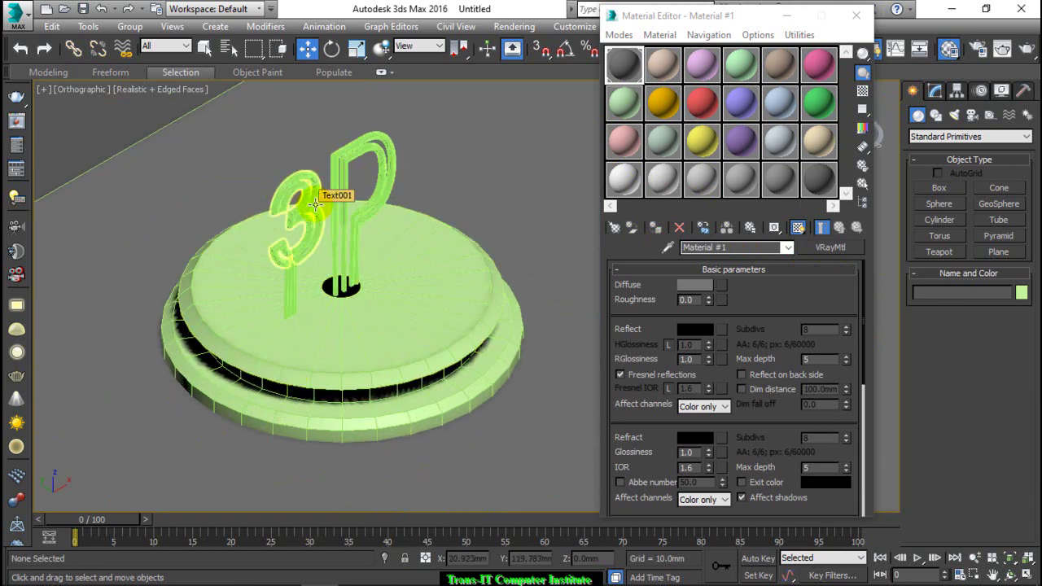
Step: Convert Material #2 in the second sample slot into a VRayLightMtl
left_click_drag(701, 140, 664, 65)
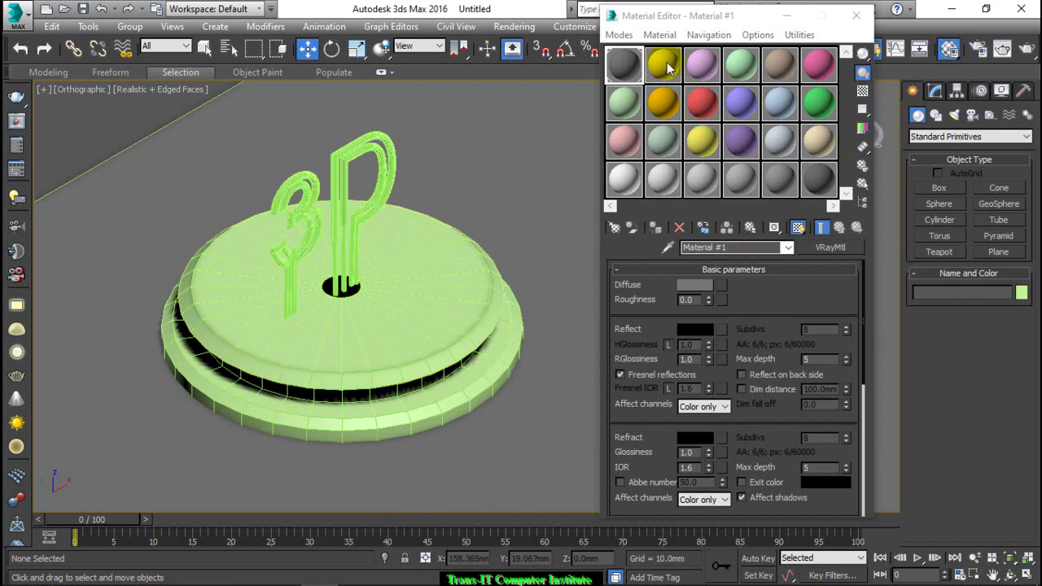
left_click(669, 67)
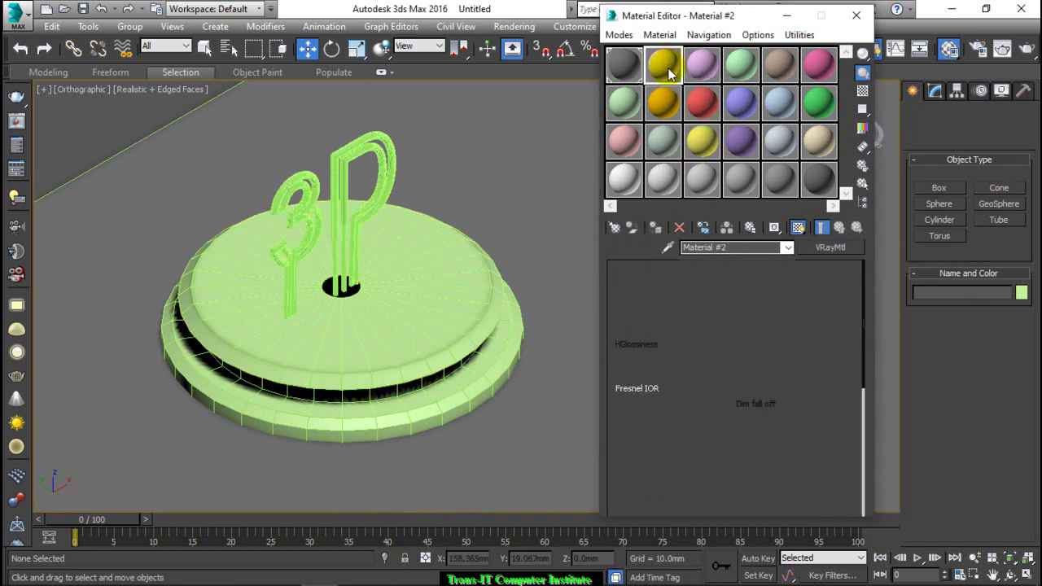
left_click(814, 248)
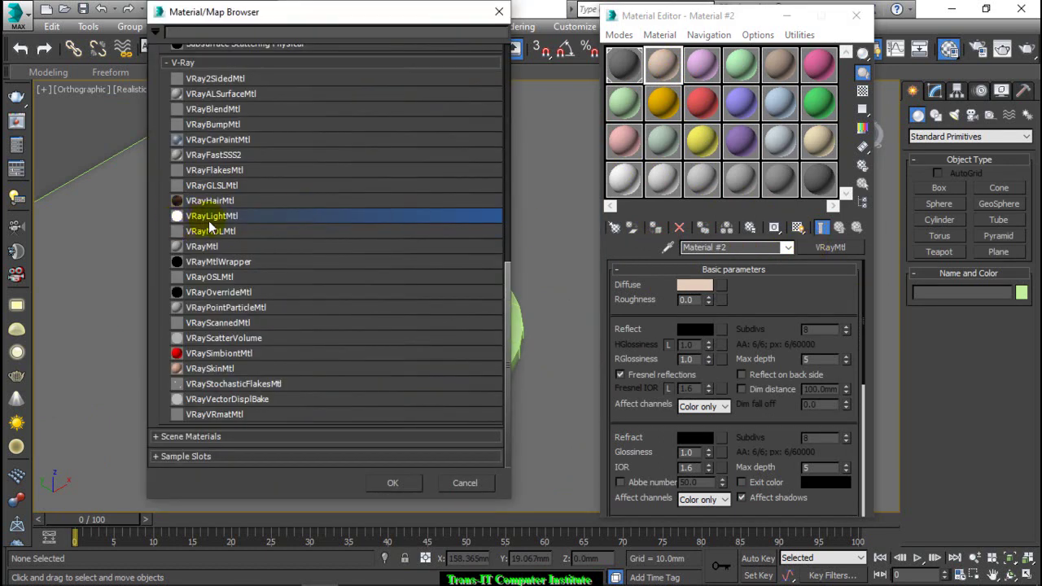
left_click(394, 482)
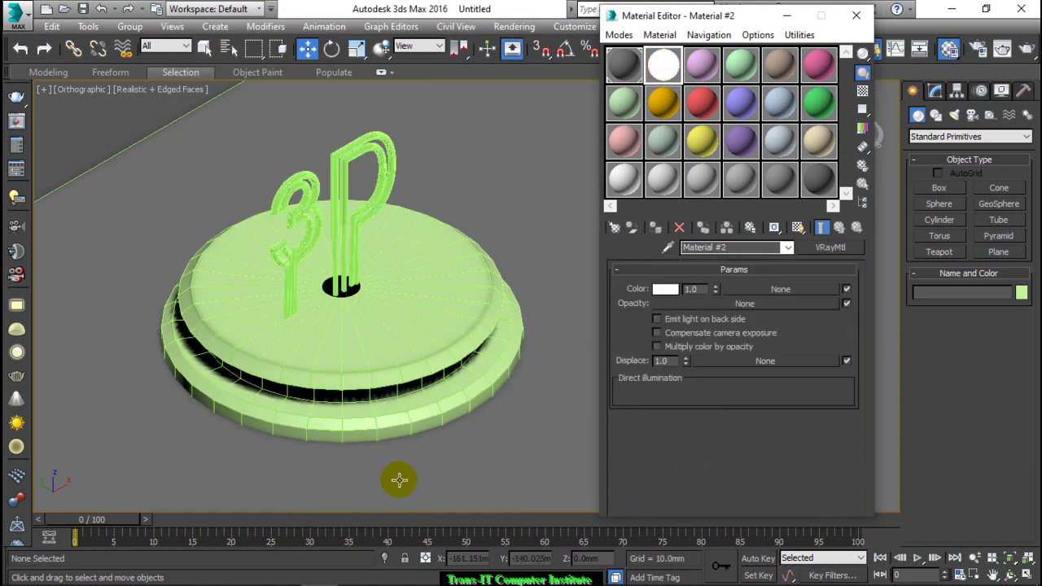
Step: Copy the VRayLightMtl from Material #2 and paste it into Material #3
right_click(833, 255)
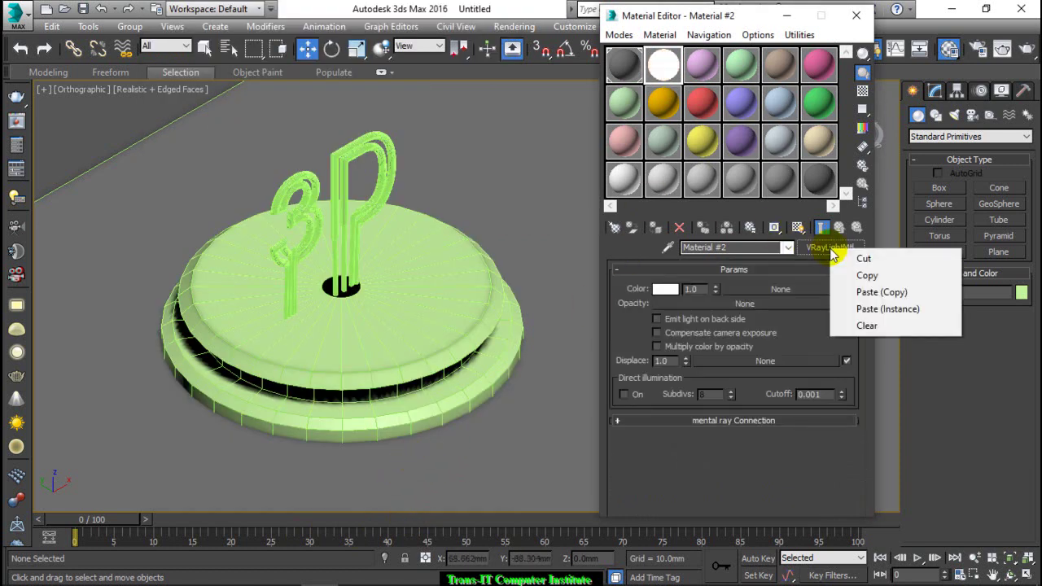
left_click(865, 275)
left_click(702, 65)
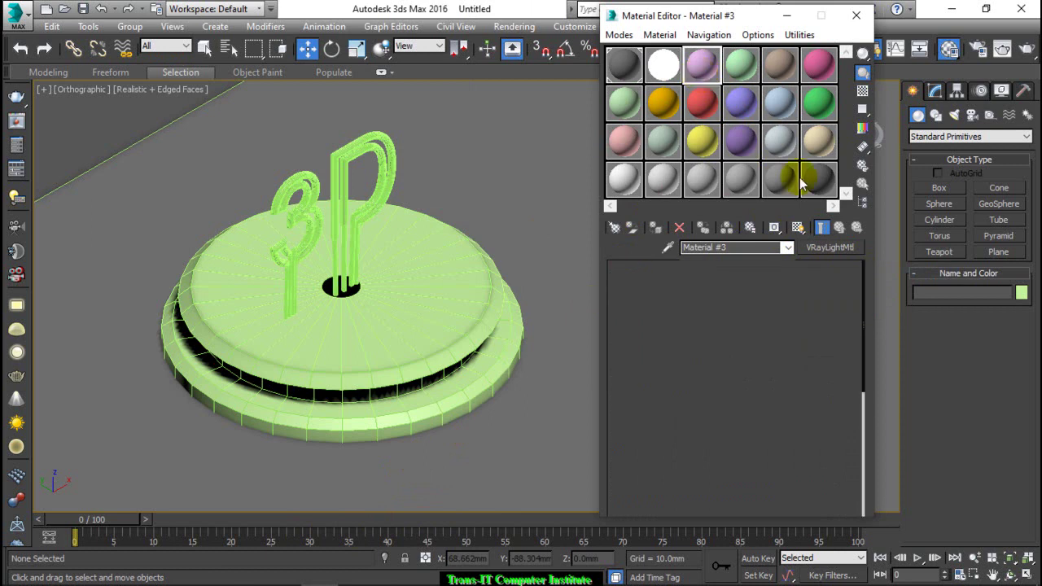
right_click(831, 254)
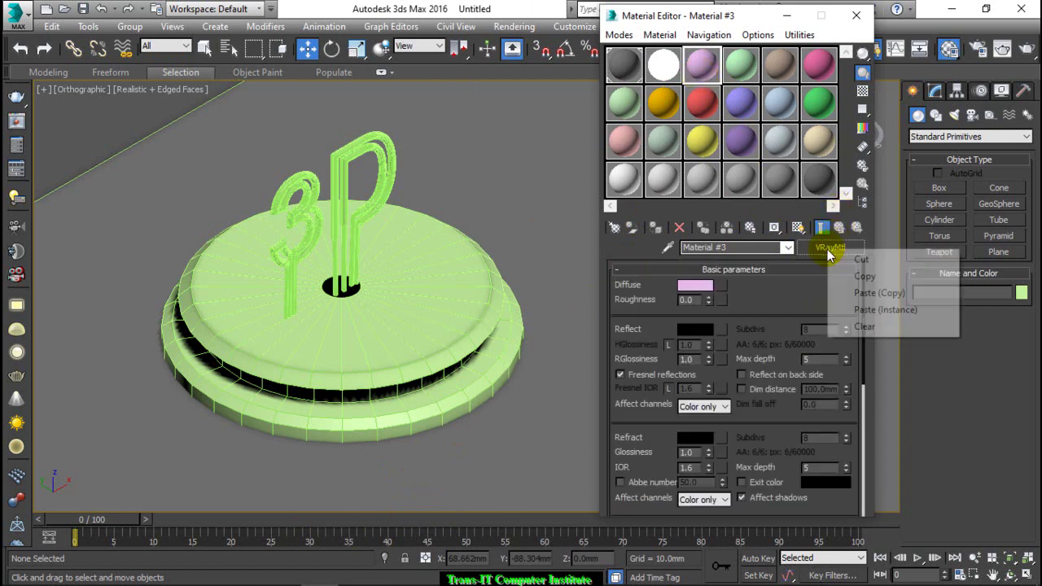
left_click(864, 293)
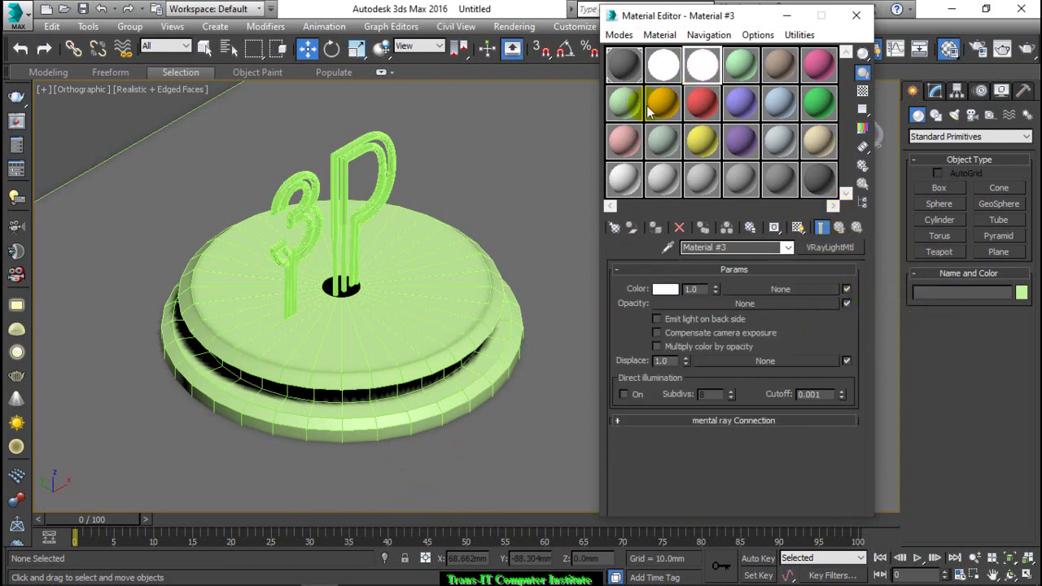
Step: Set Material #2's light colour to bright green RGB 18,238,18
left_click(659, 70)
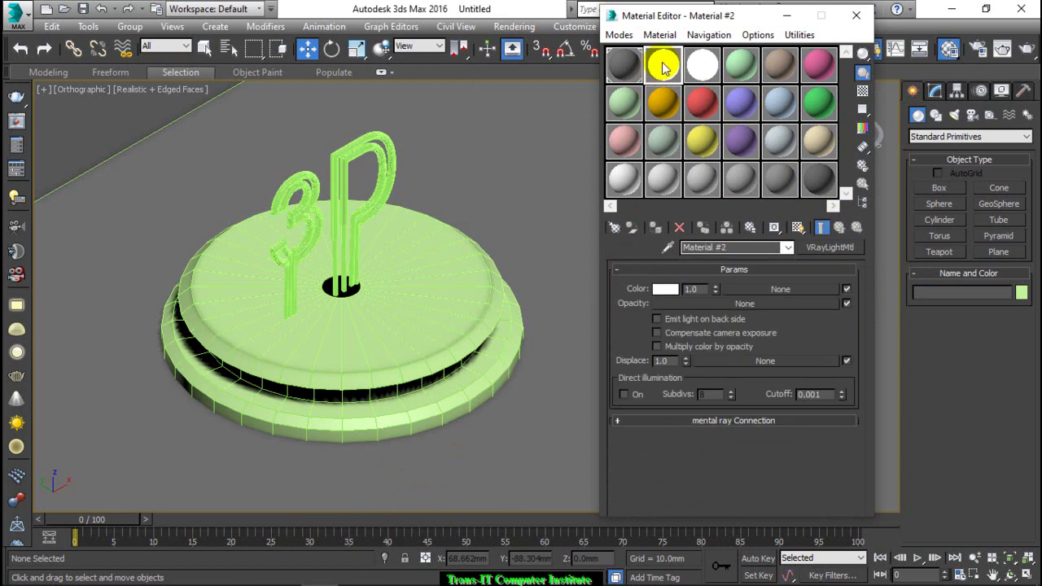
left_click(665, 288)
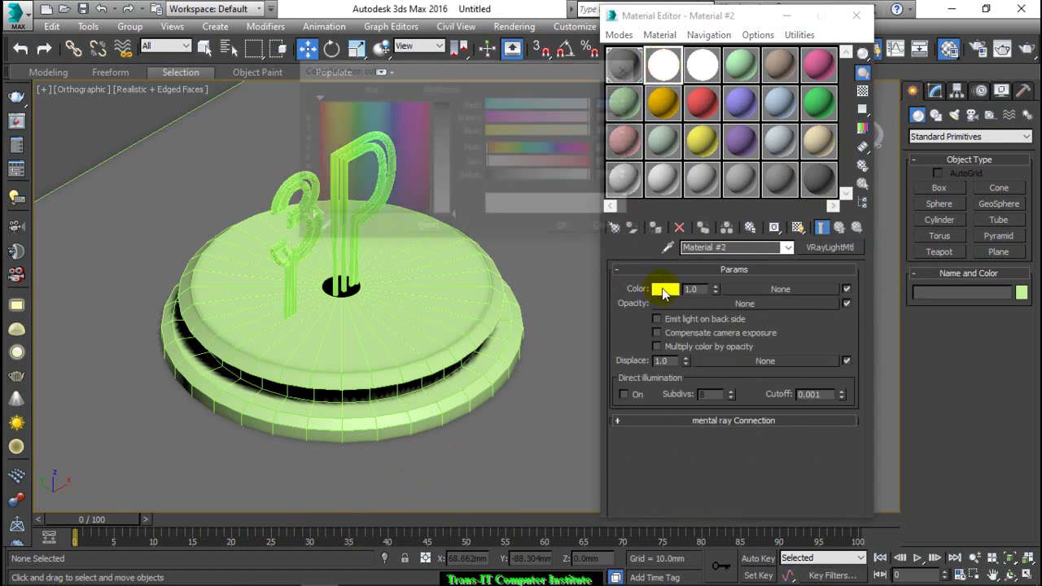
left_click(369, 103)
left_click_drag(362, 103, 352, 107)
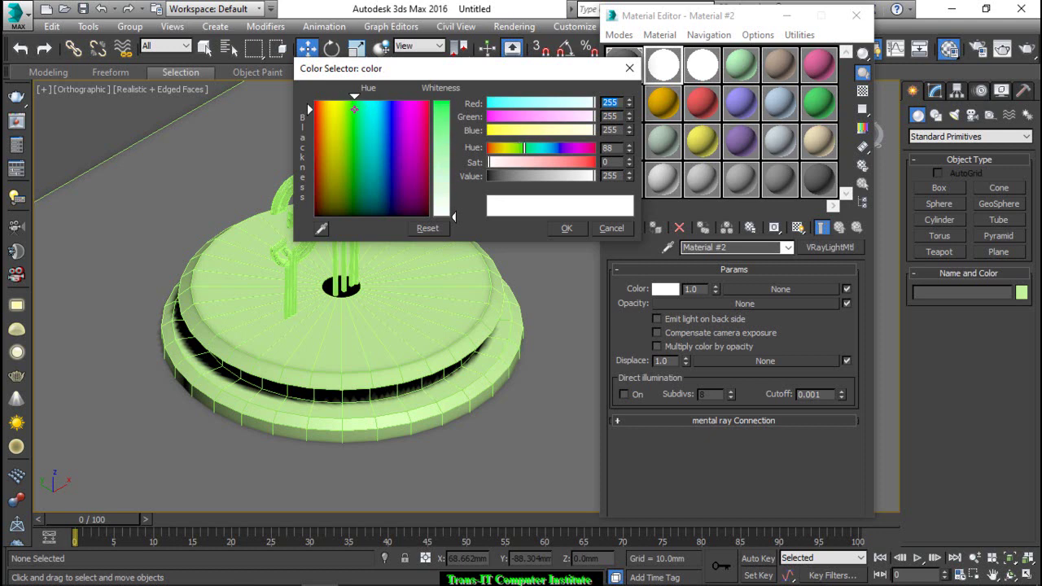
left_click_drag(453, 114, 463, 106)
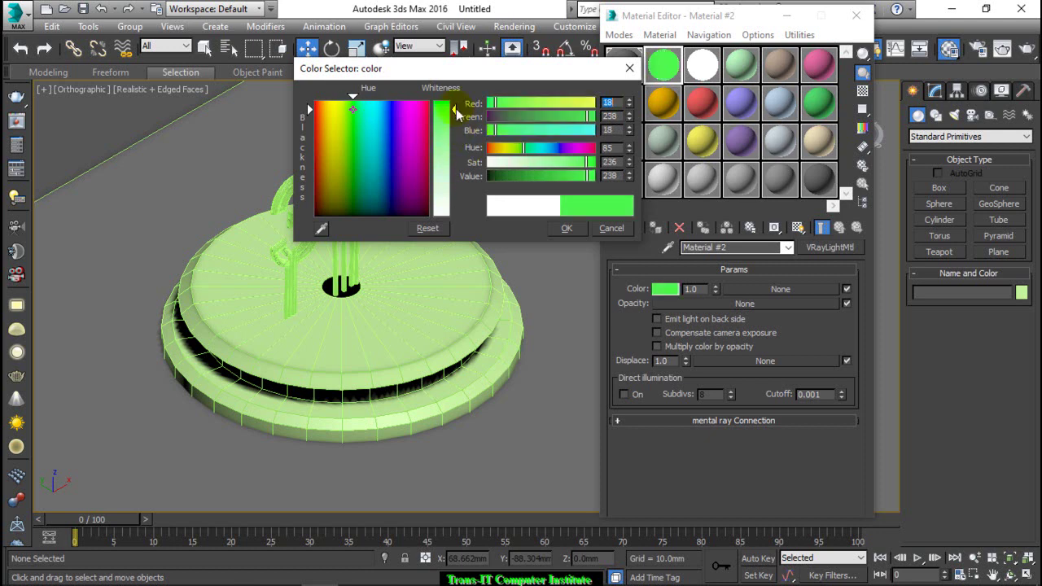
left_click(570, 227)
left_click(702, 65)
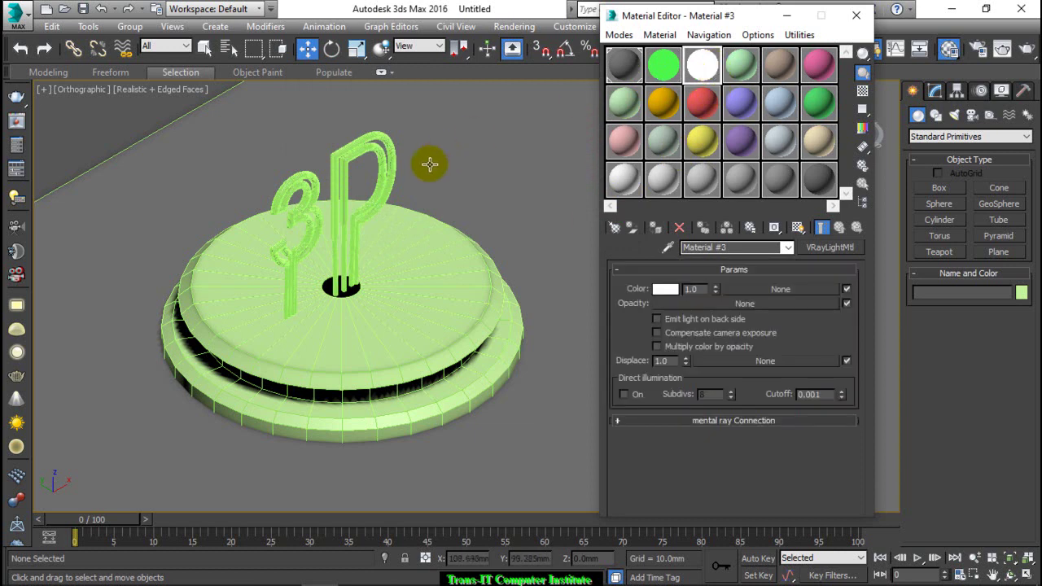
Step: Make Material #3's light colour red and turn on its direct illumination
left_click(665, 288)
left_click_drag(405, 105, 424, 105)
left_click_drag(444, 214, 444, 104)
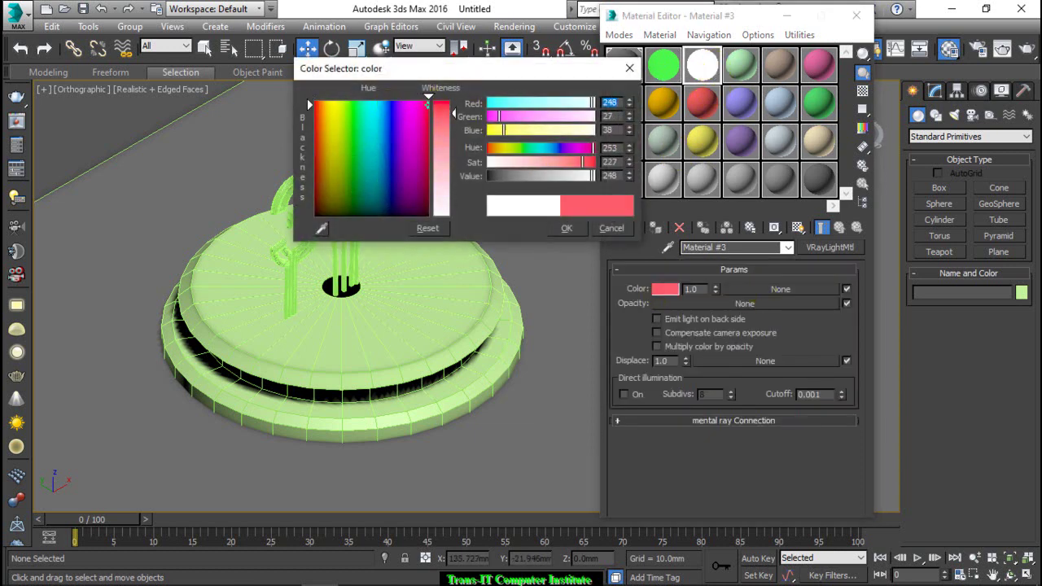
left_click(567, 228)
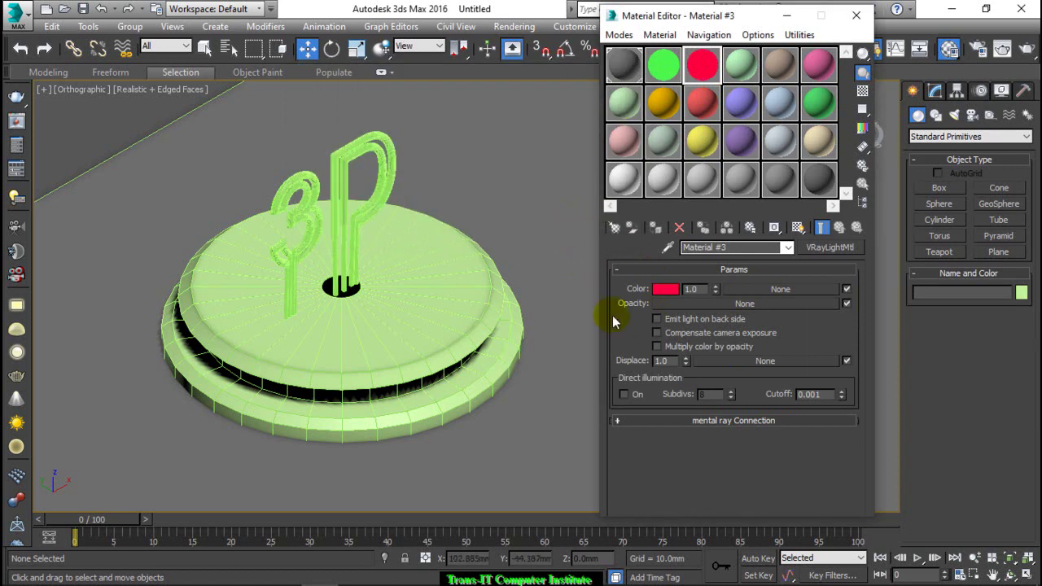
left_click(624, 395)
type("16")
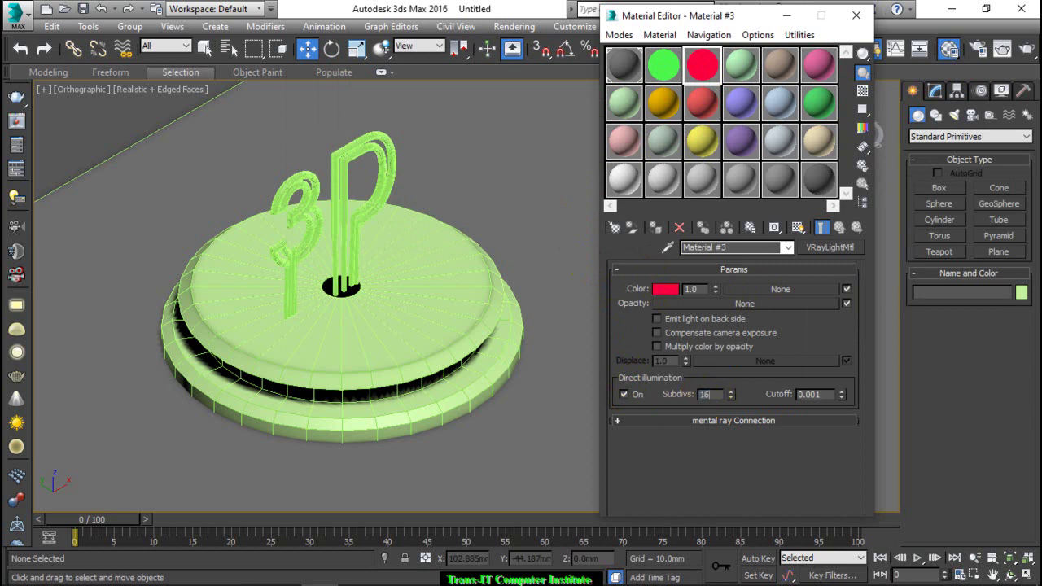
Step: Turn on direct illumination with 16 subdivs for the green Material #2
left_click(664, 66)
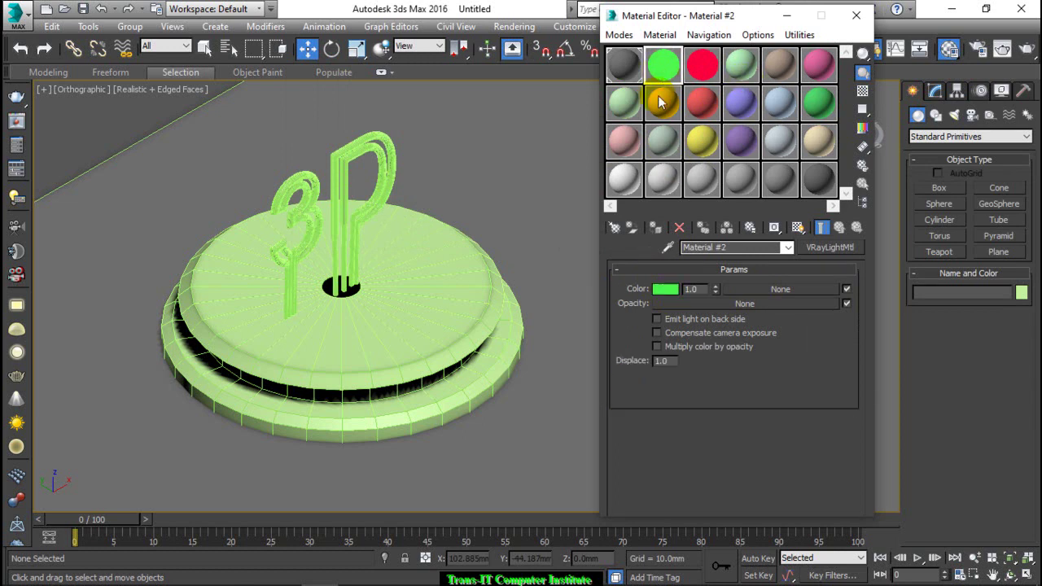
left_click(627, 394)
type("16")
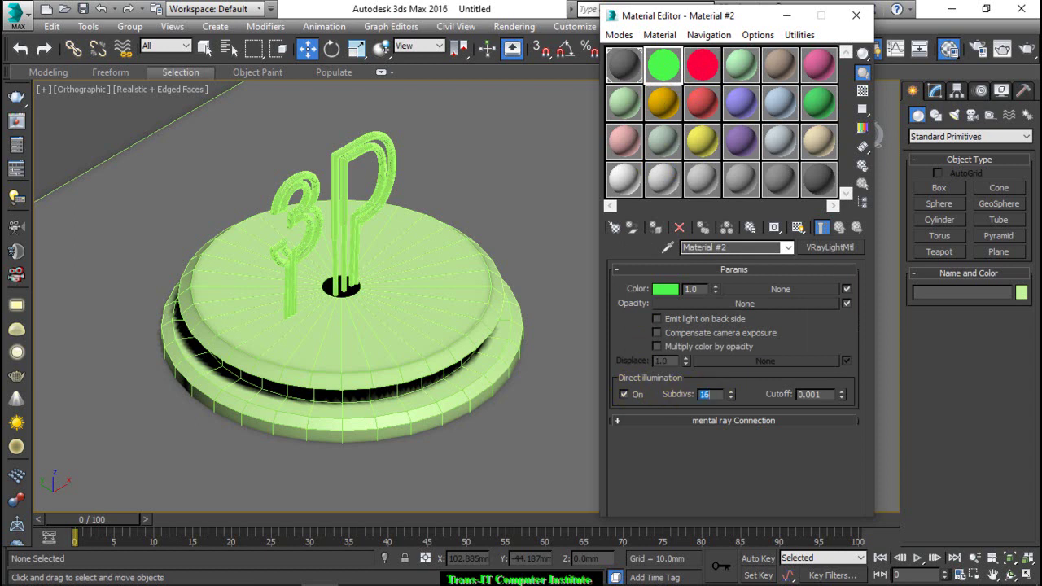
scroll(367, 188, "down", 10)
scroll(368, 186, "up", 5)
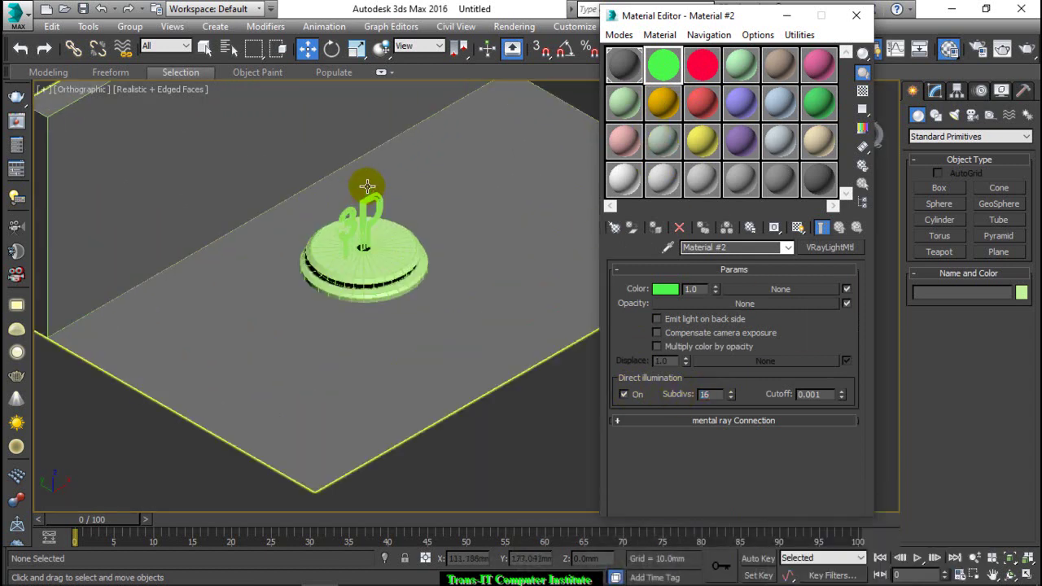
scroll(367, 186, "up", 3)
scroll(358, 200, "up", 3)
left_click(344, 210)
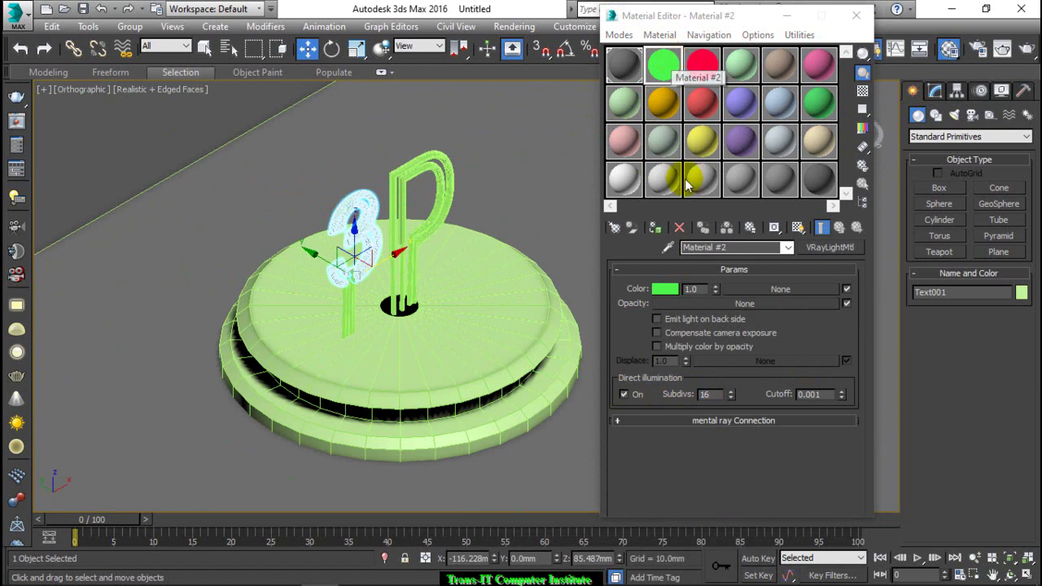
Step: Assign the green light material to the '3' letter and the red one to 'P'
left_click(663, 228)
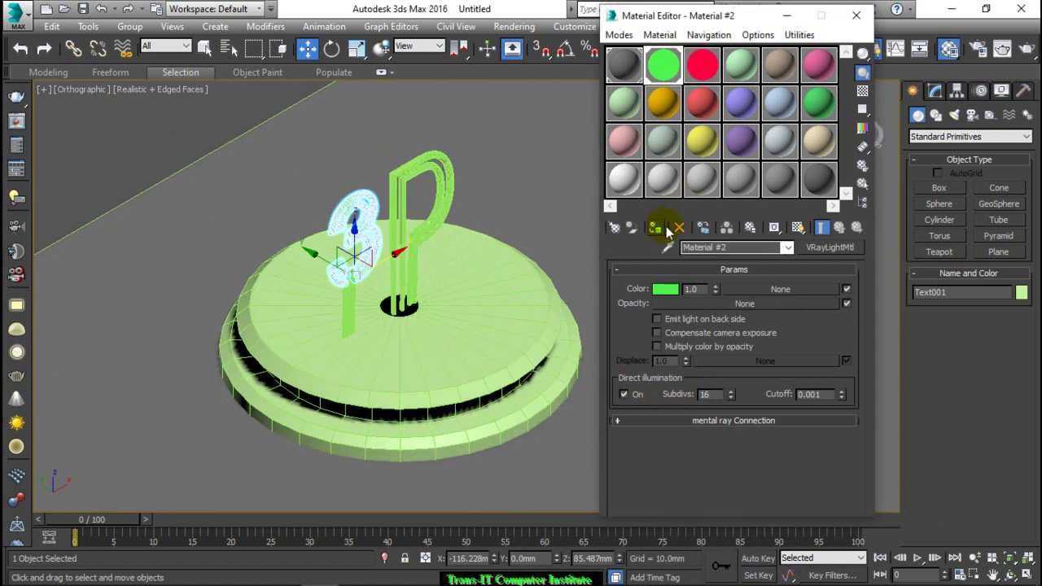
left_click(453, 175)
left_click(703, 66)
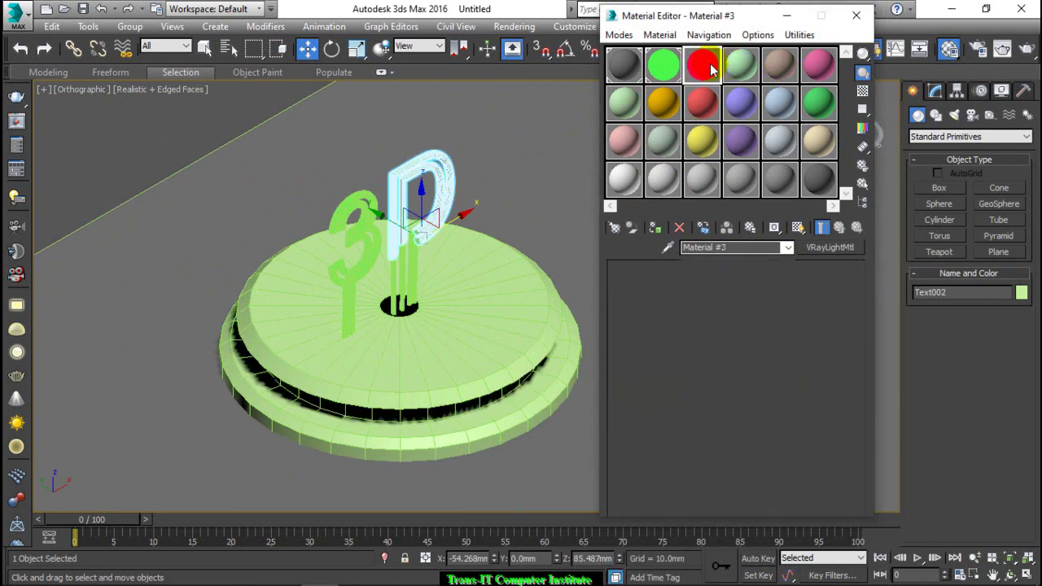
left_click(657, 229)
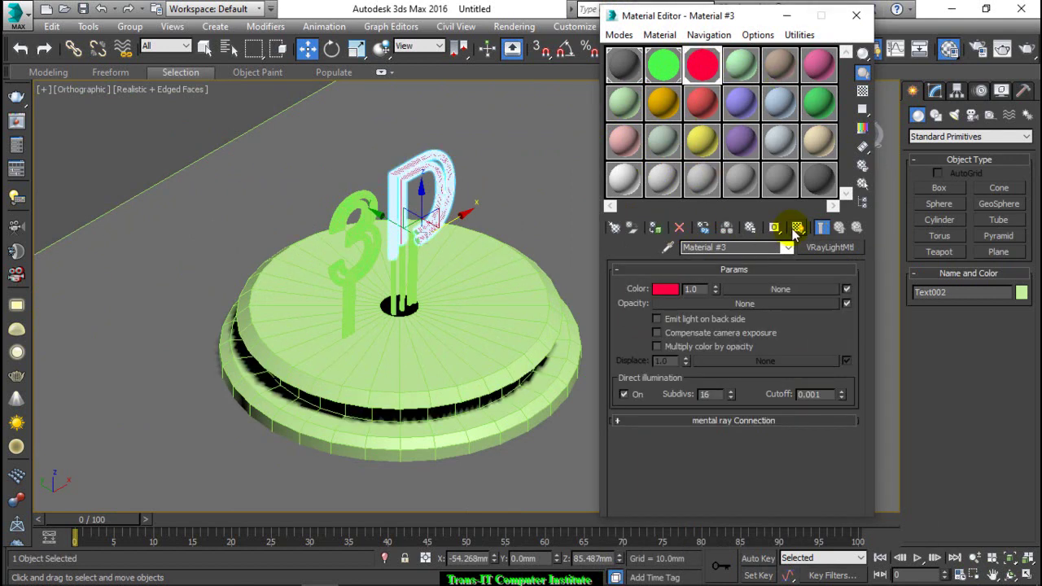
Step: Close the Material Editor and turn off Edged Faces in the shaded viewport
left_click(535, 180)
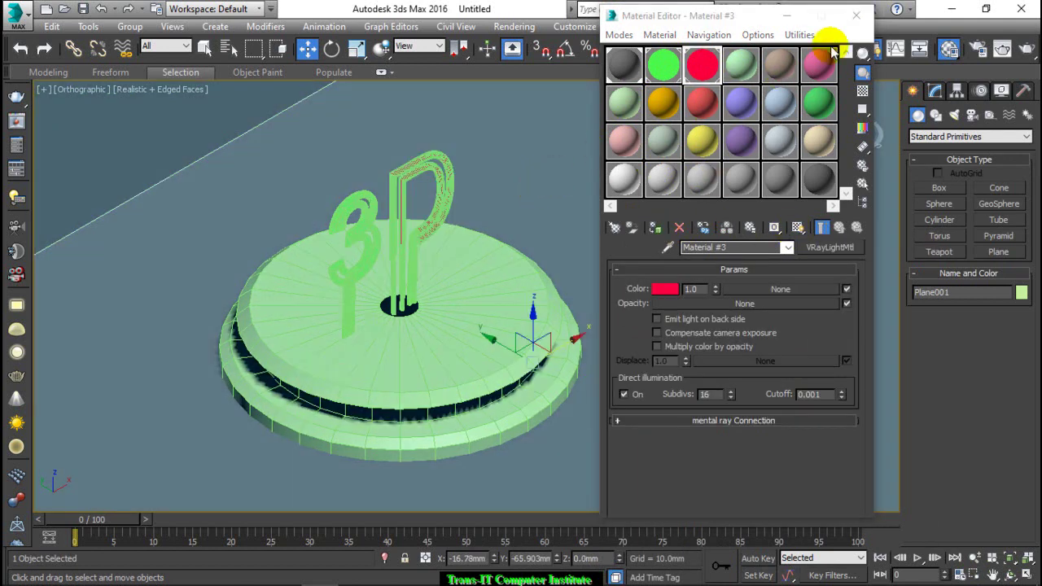
left_click(857, 16)
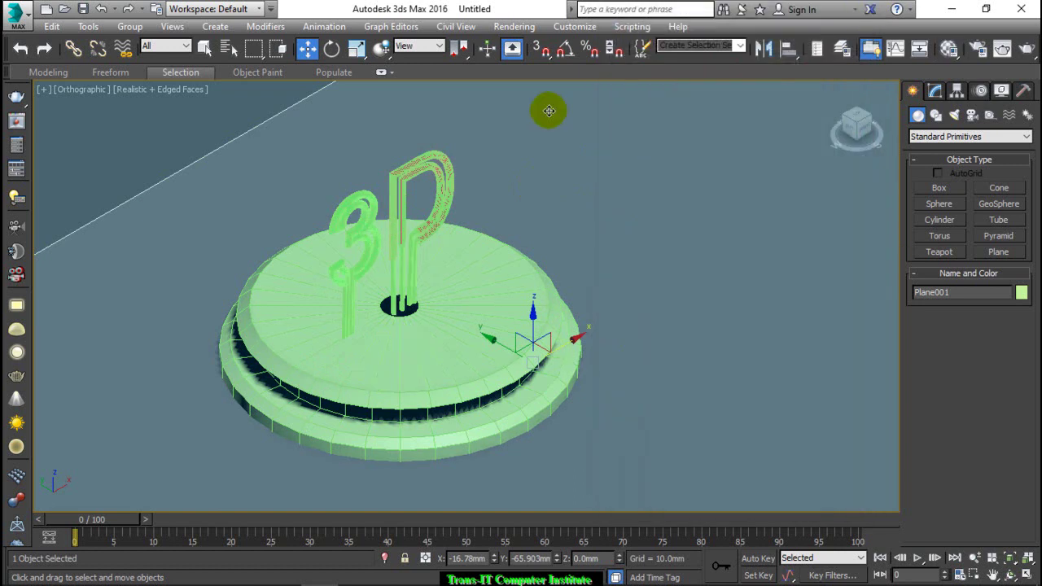
key("F3")
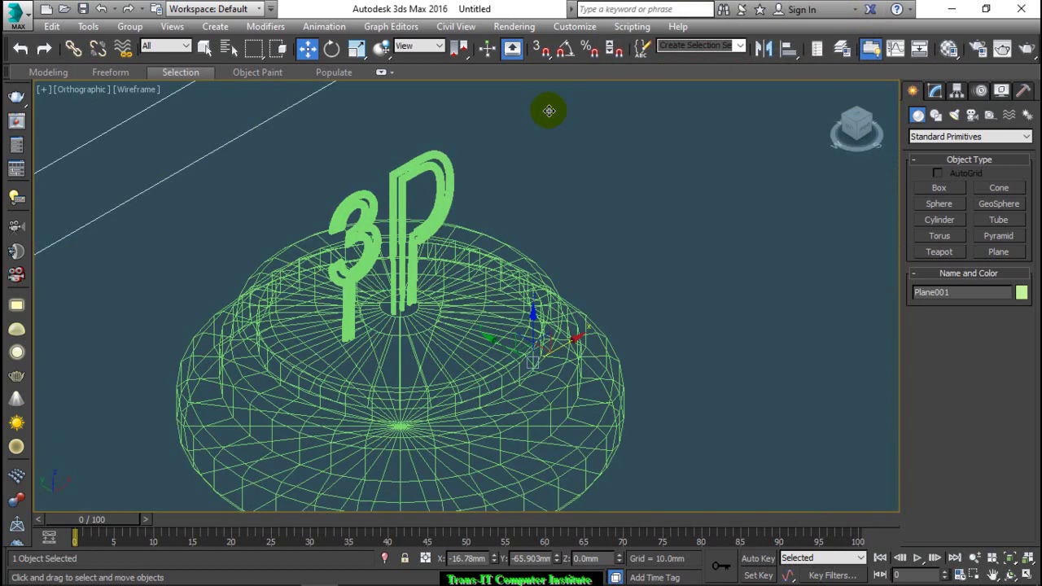
scroll(476, 164, "down", 4)
left_click(694, 441)
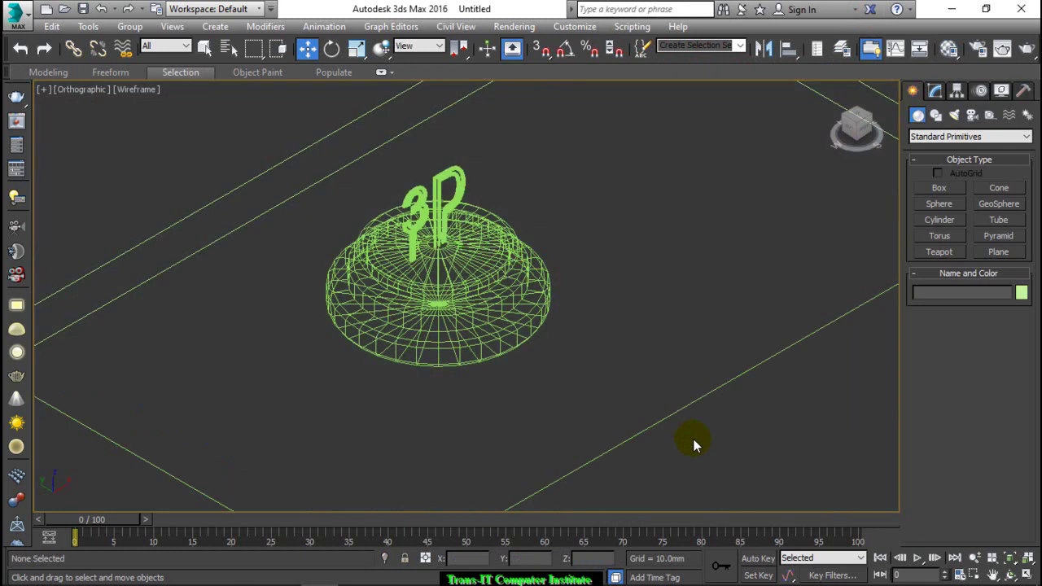
key("F3")
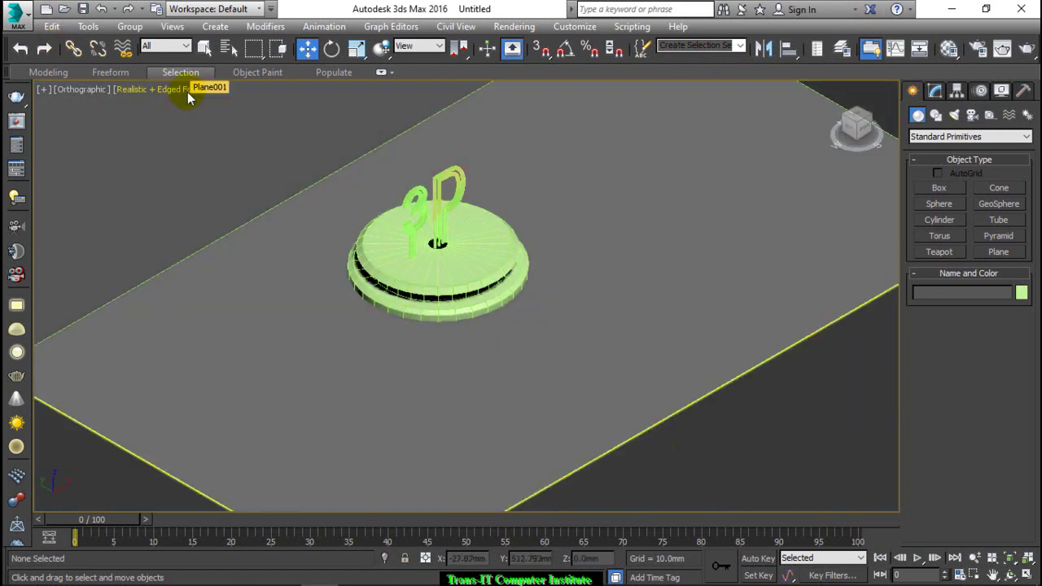
left_click(187, 92)
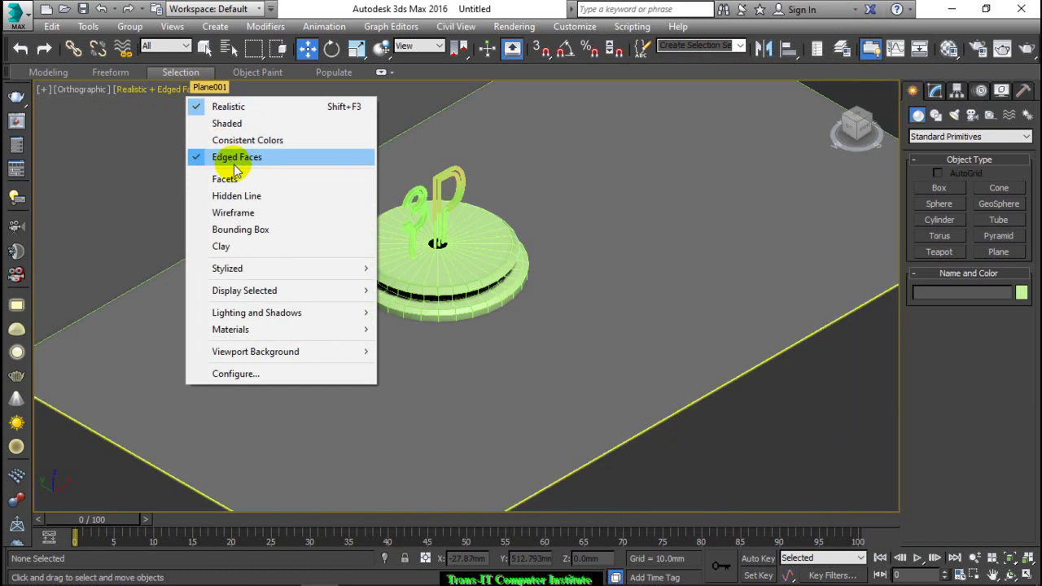
left_click(236, 162)
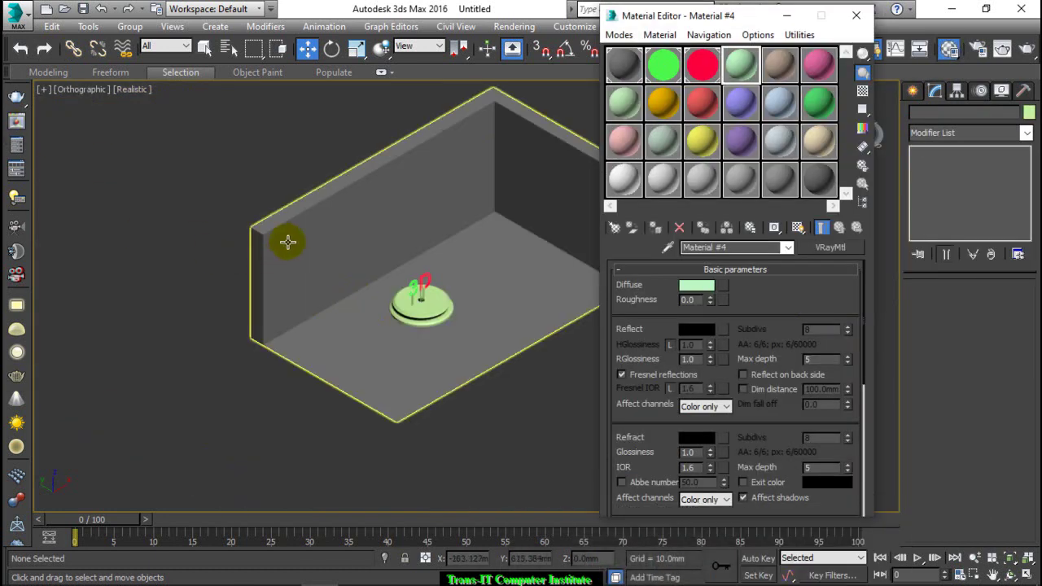
Step: Load the old wooden texture from the flooring folder as Material #4's diffuse bitmap
scroll(469, 316, "up", 3)
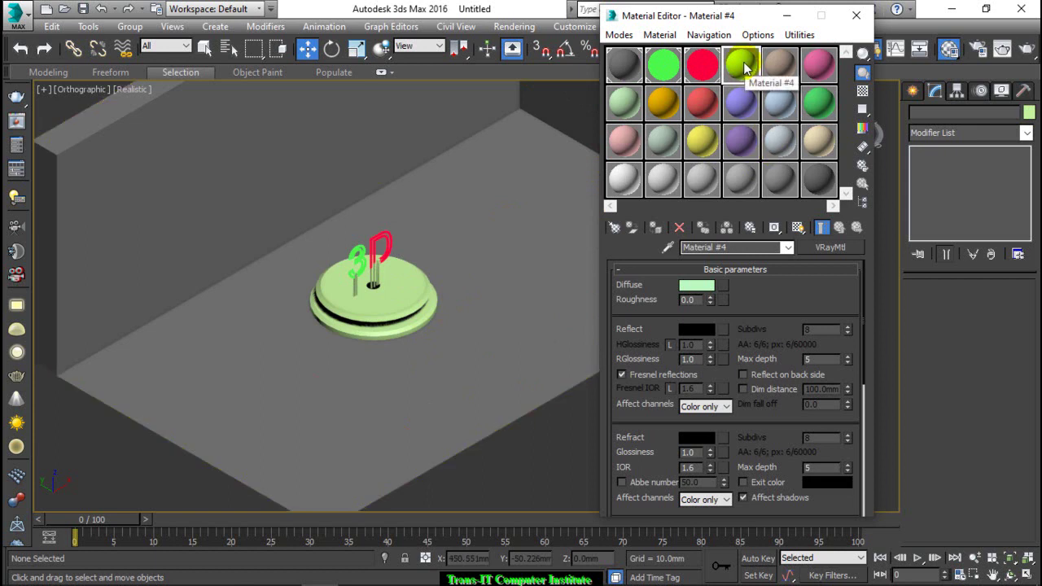
left_click_drag(743, 70, 723, 292)
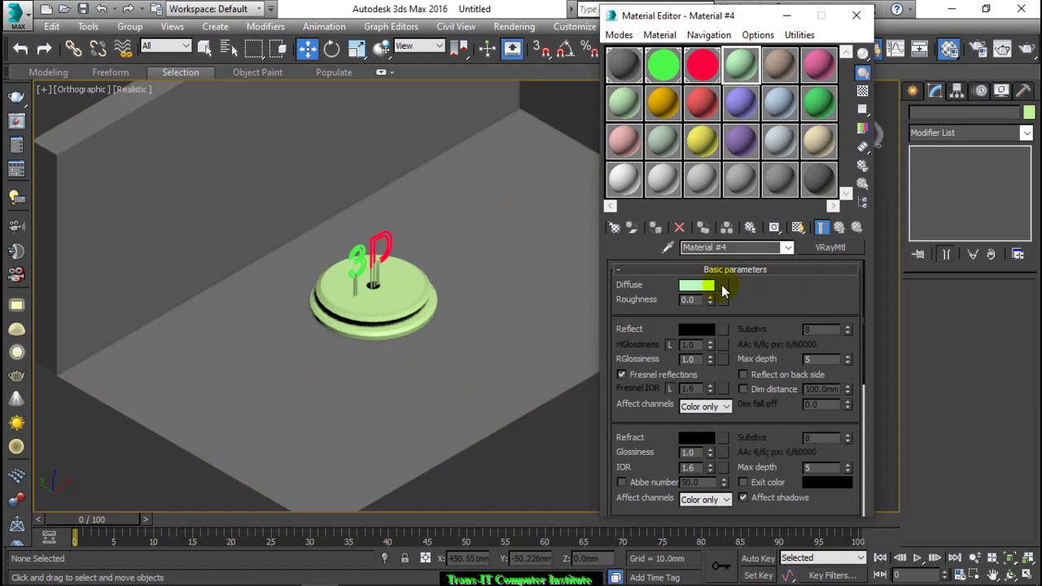
left_click(722, 287)
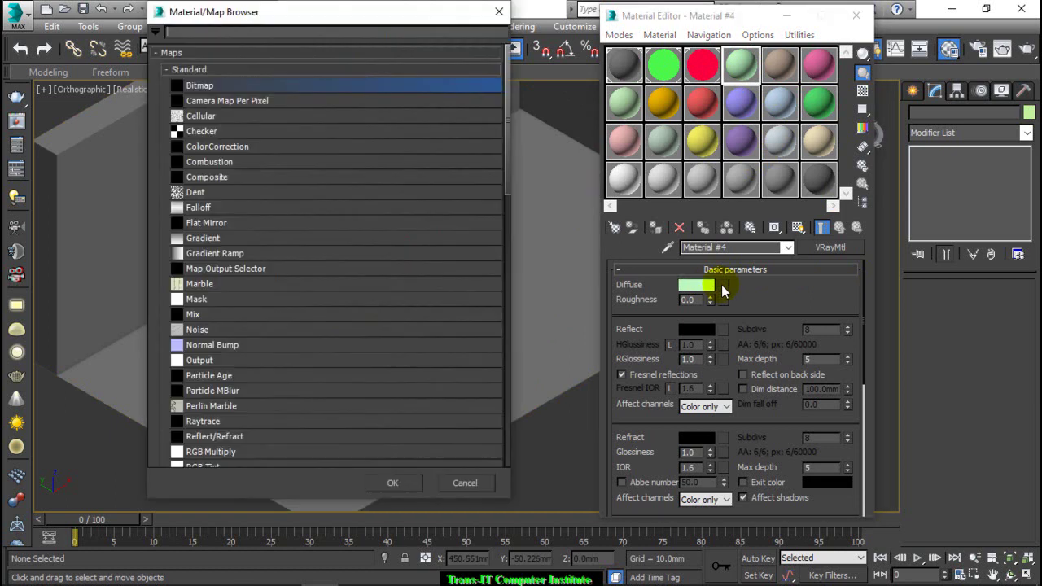
double_click(284, 89)
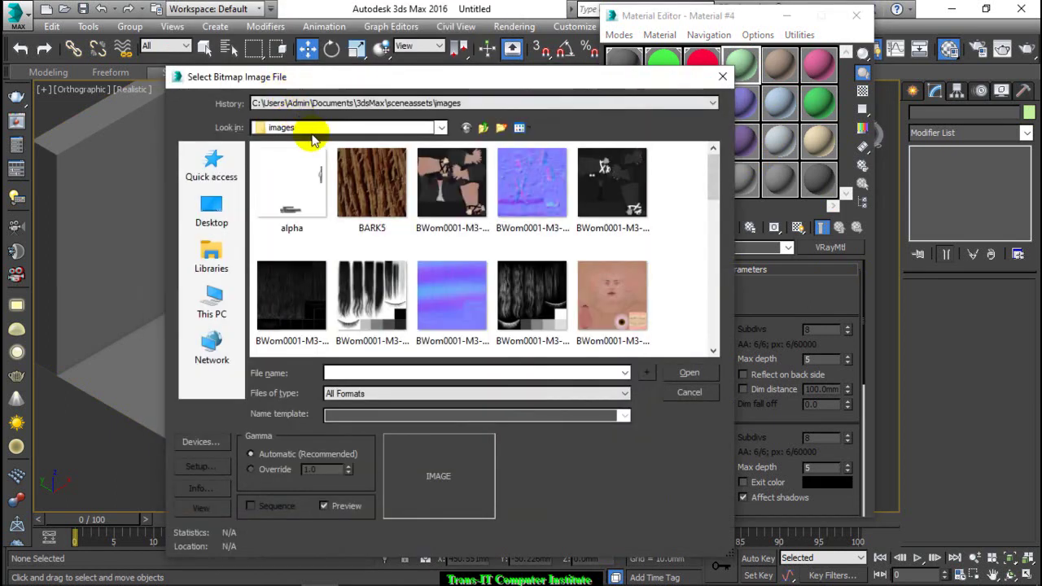
left_click(313, 130)
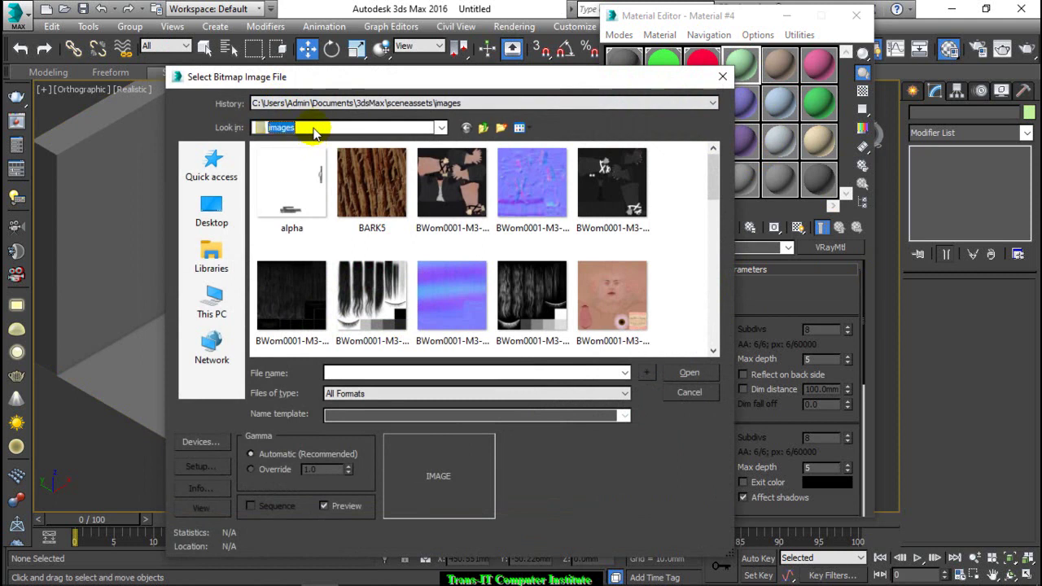
left_click(301, 277)
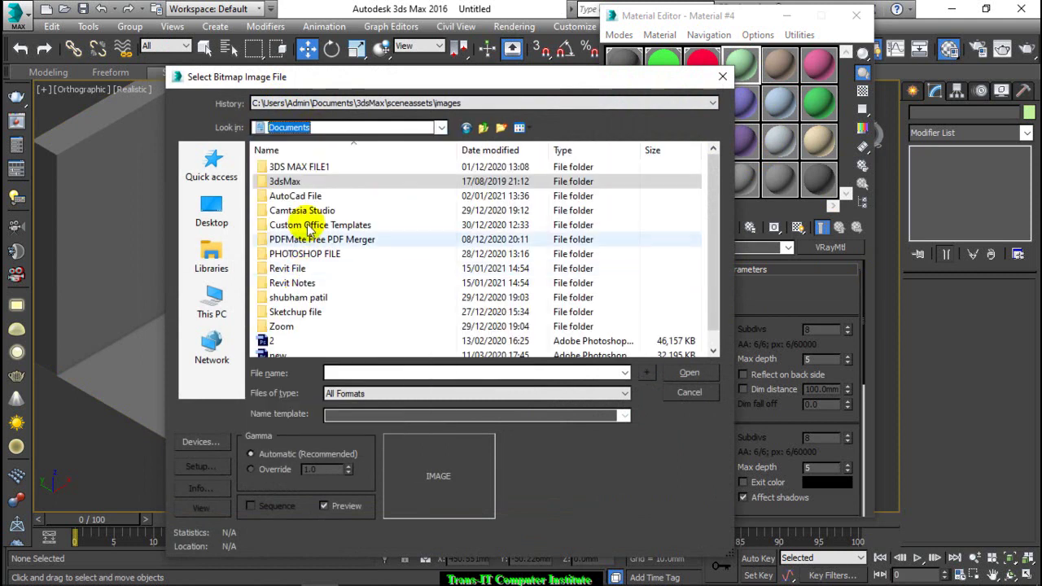
double_click(298, 253)
double_click(303, 204)
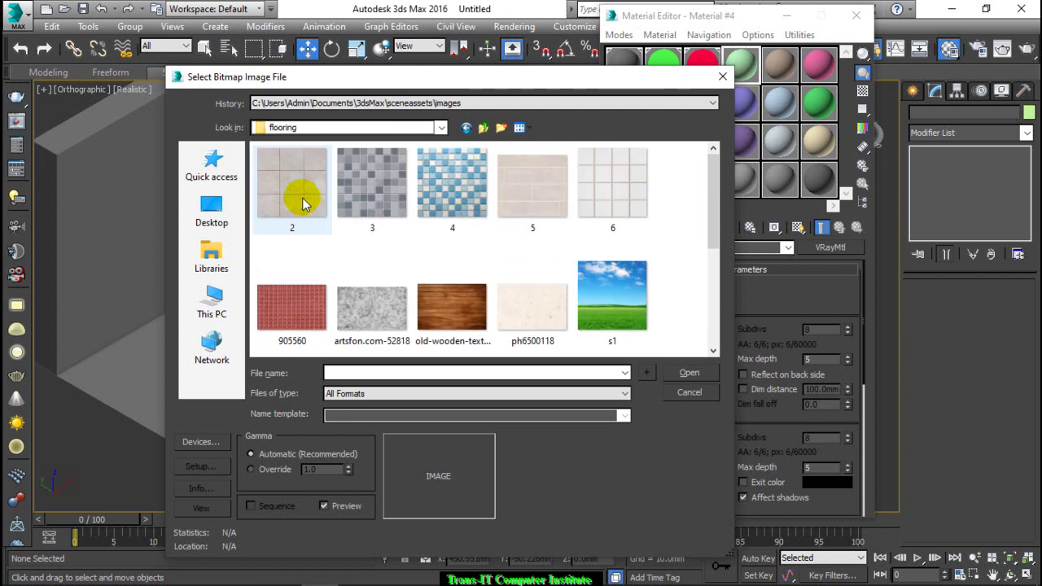
left_click(435, 295)
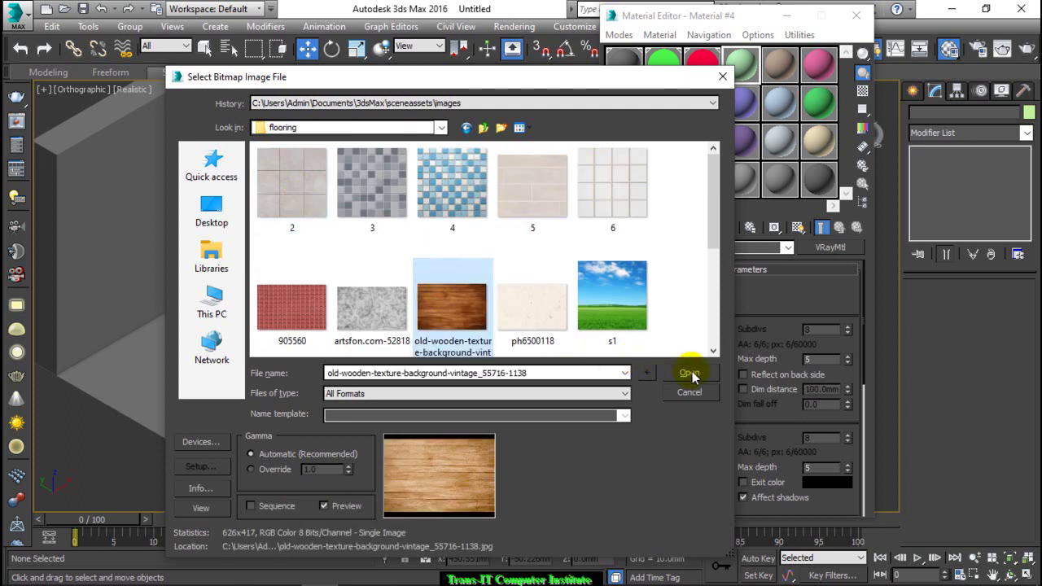
left_click(686, 373)
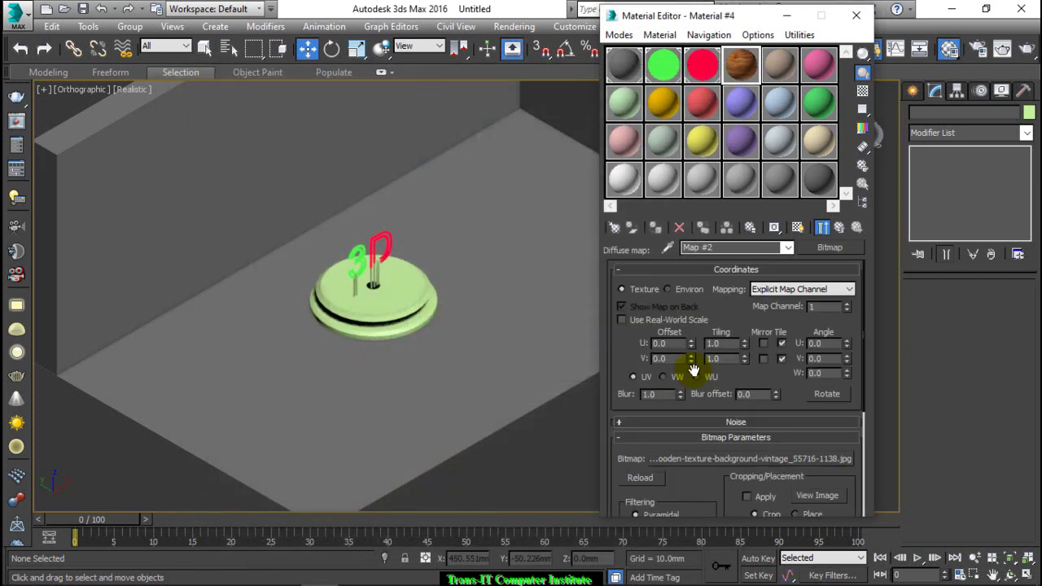
Step: Give Material #4 reflection and highlight glossiness 0.9 and a grey 77 reflect colour
left_click(840, 228)
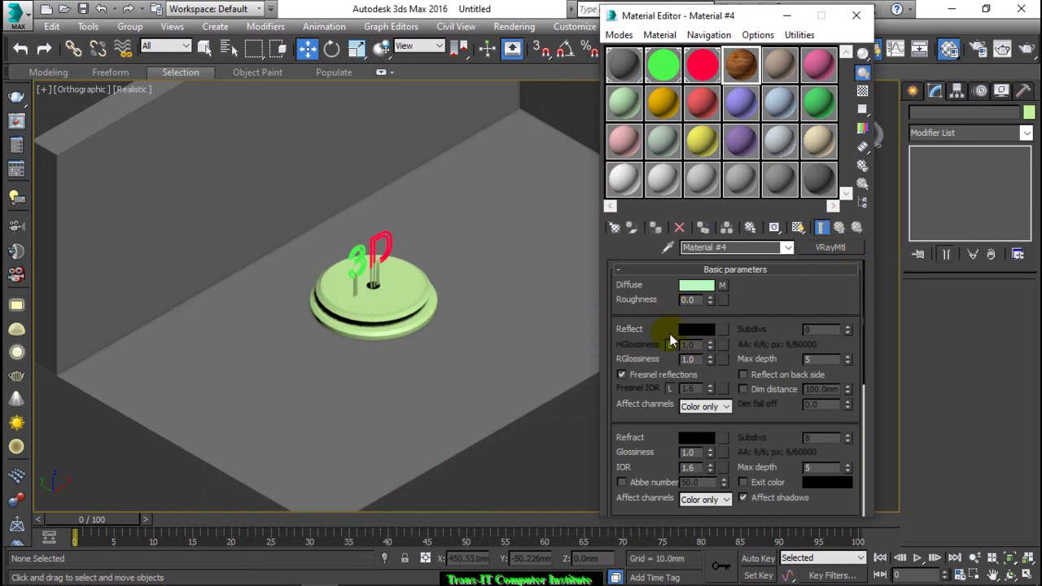
left_click(670, 346)
left_click_drag(692, 345, 669, 348)
left_click(670, 346)
left_click_drag(697, 362, 661, 359)
type("0.")
left_click(697, 332)
left_click_drag(444, 133, 445, 142)
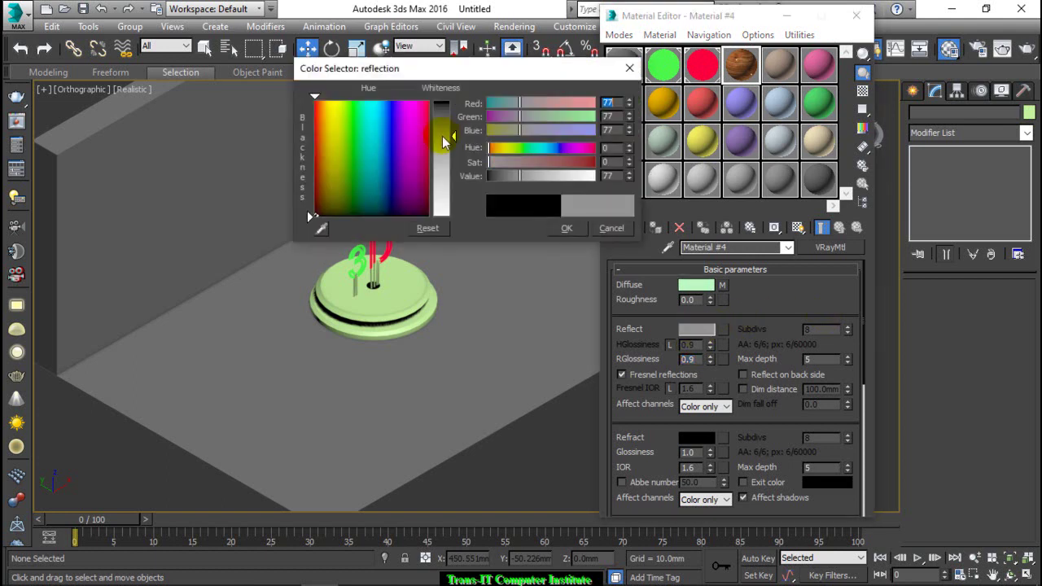
left_click(568, 228)
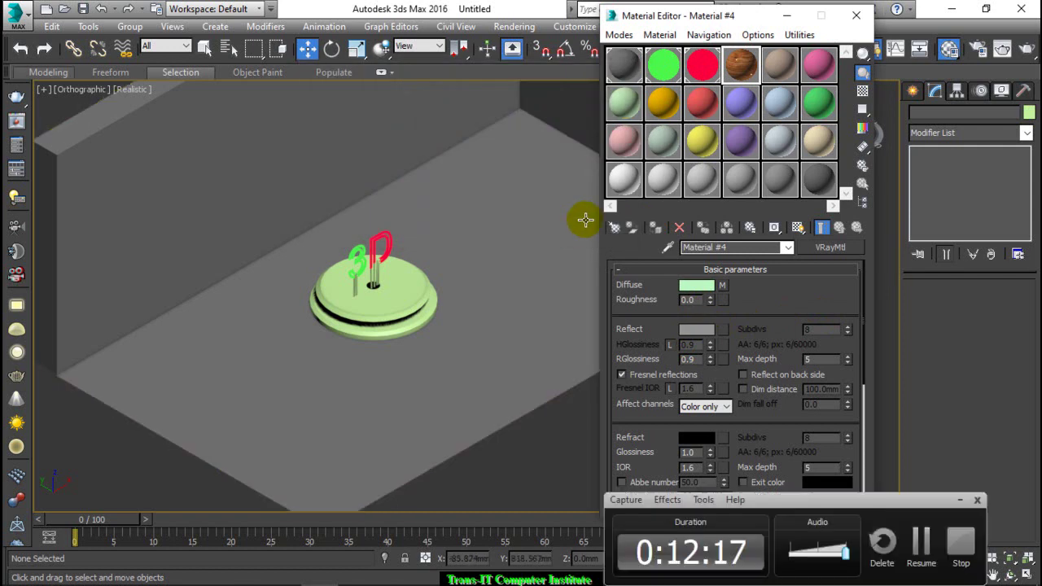
Step: Apply wooden Material #4 to the room's floor polygon and show it shaded
scroll(434, 172, "down", 3)
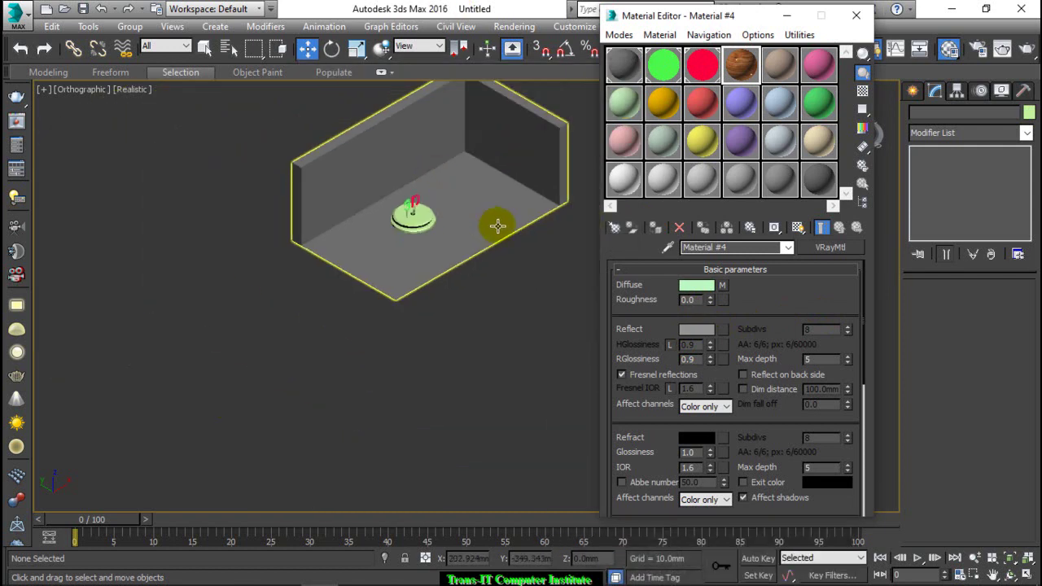
scroll(488, 216, "up", 2)
left_click(462, 185)
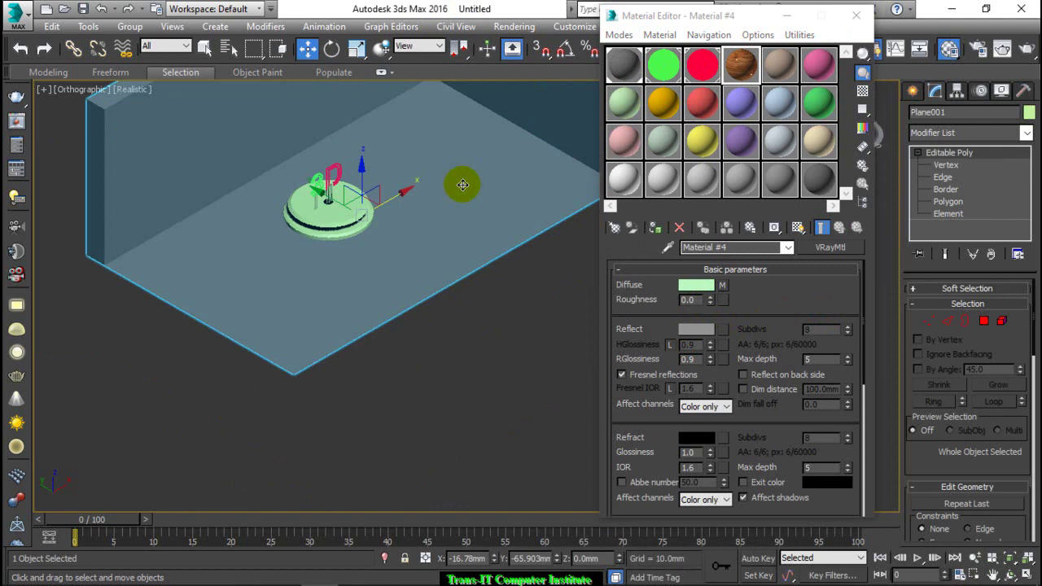
left_click(992, 322)
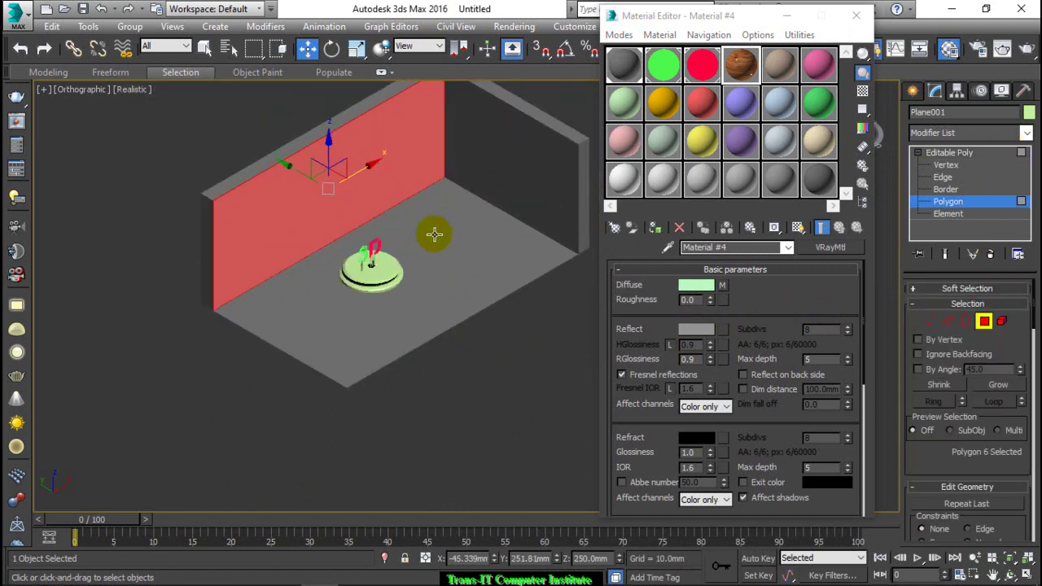
left_click(434, 234)
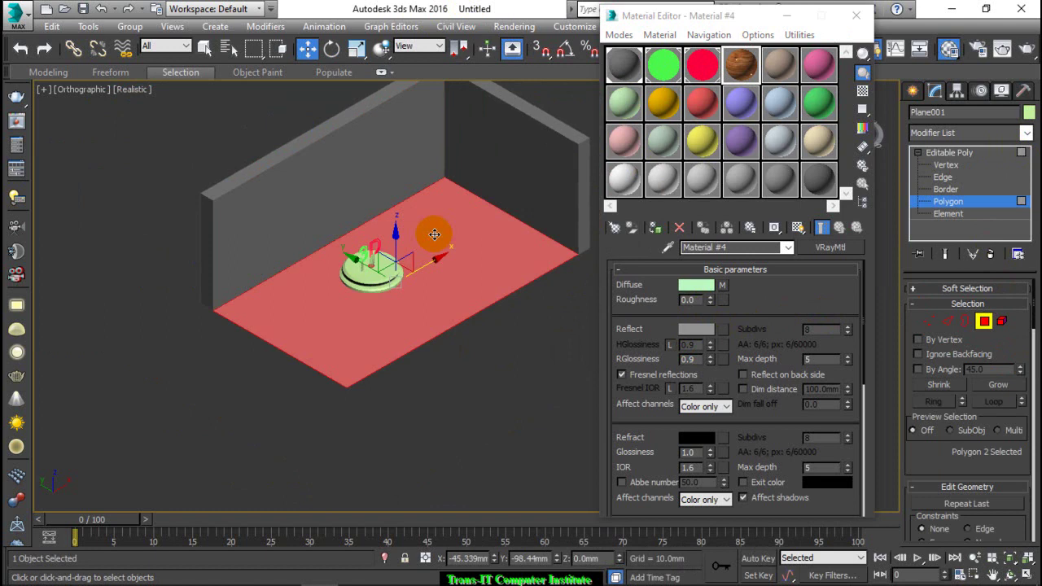
left_click(654, 228)
left_click(802, 234)
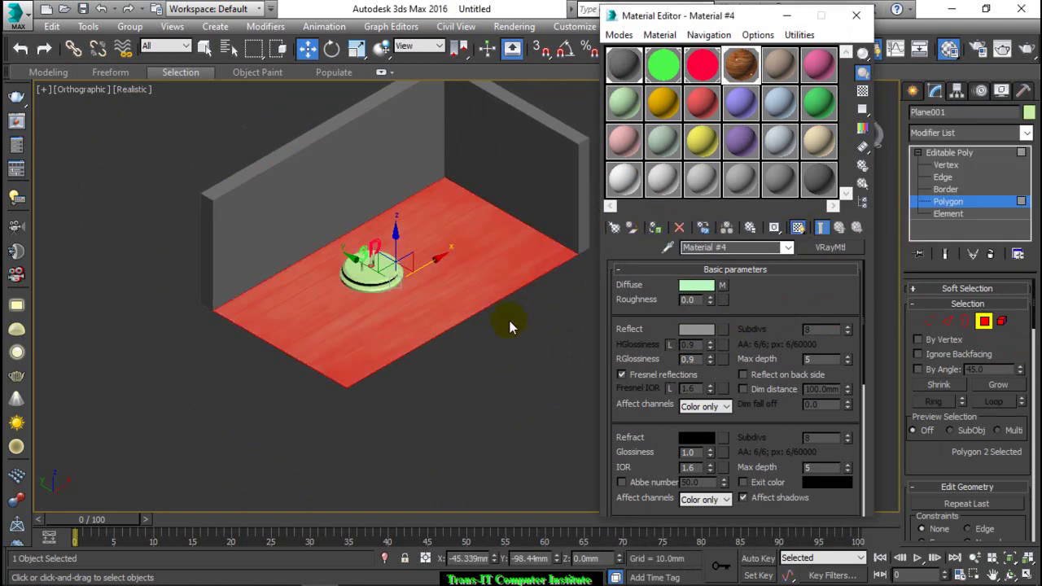
Step: Exit polygon editing, deselect everything and close the Material Editor
left_click(507, 328)
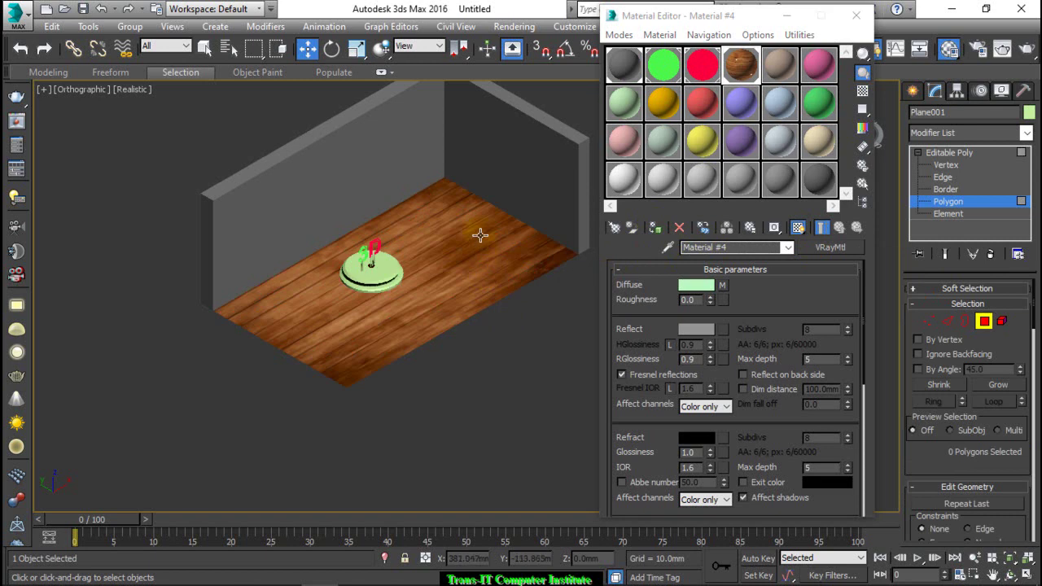
scroll(480, 233, "up", 2)
left_click(913, 90)
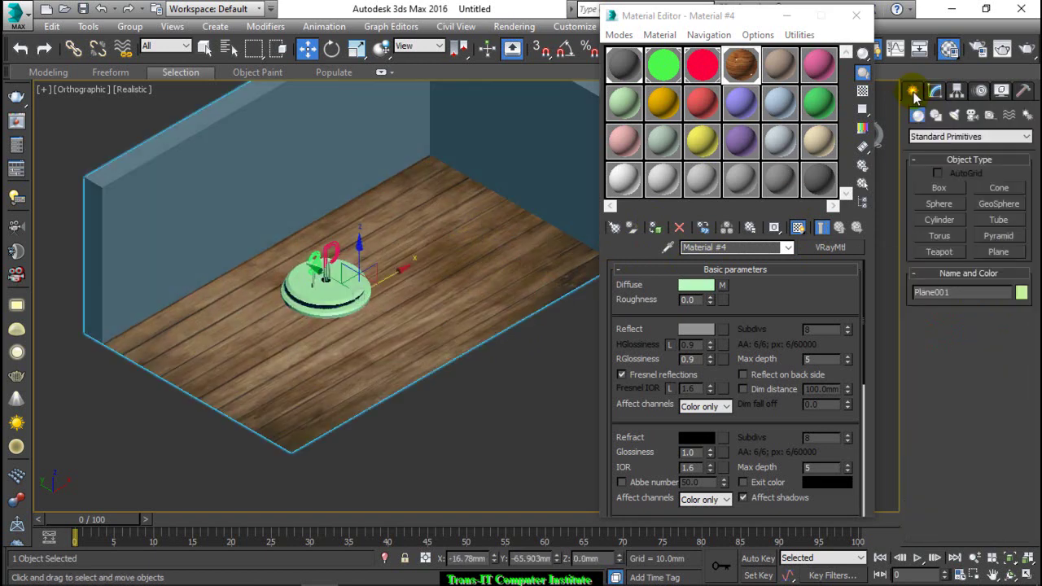
left_click(512, 439)
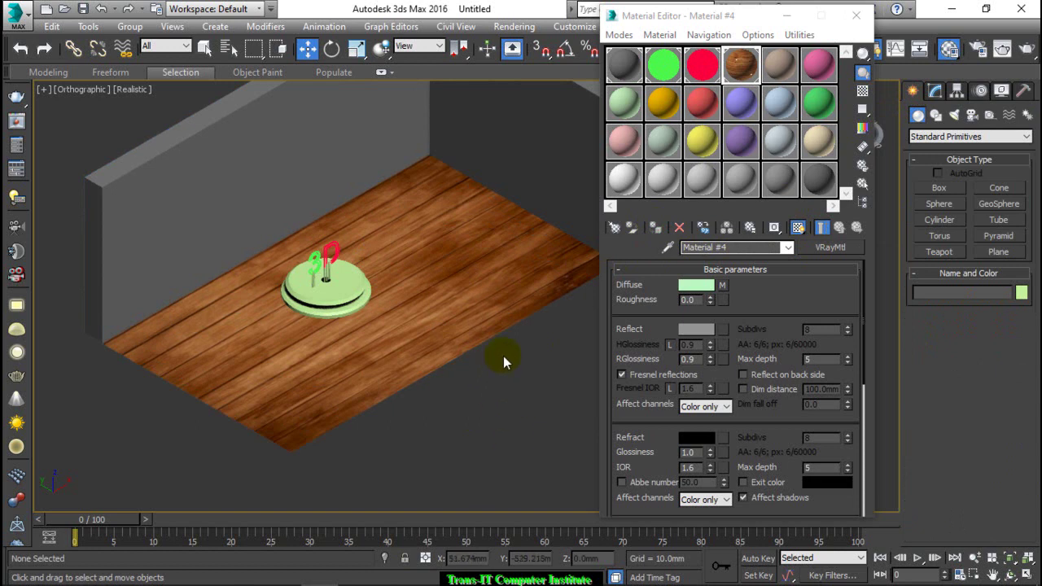
left_click(853, 16)
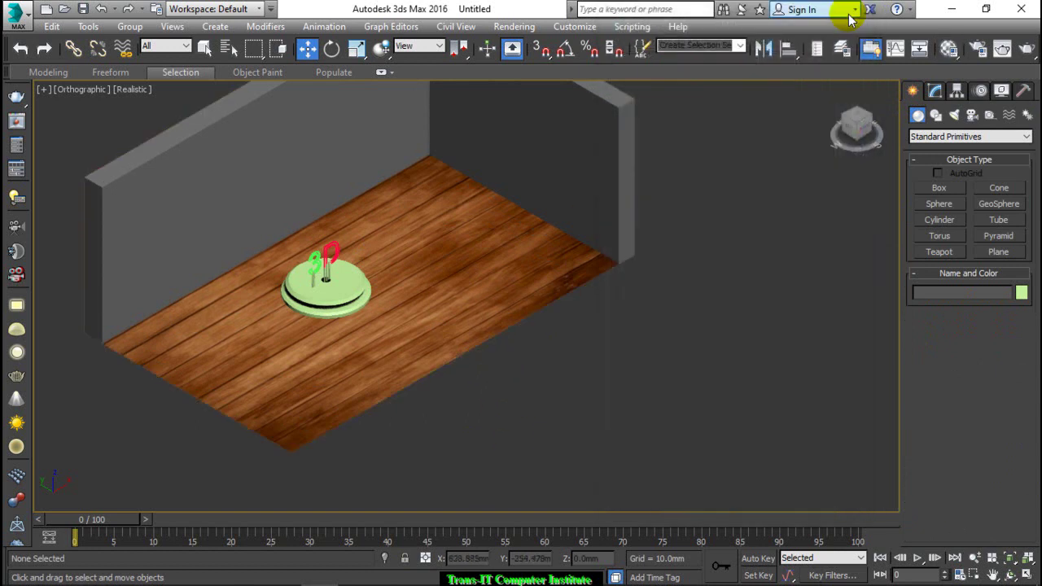
Step: Add a Lens Effects entry to the scene's Environment and Effects list
left_click(521, 26)
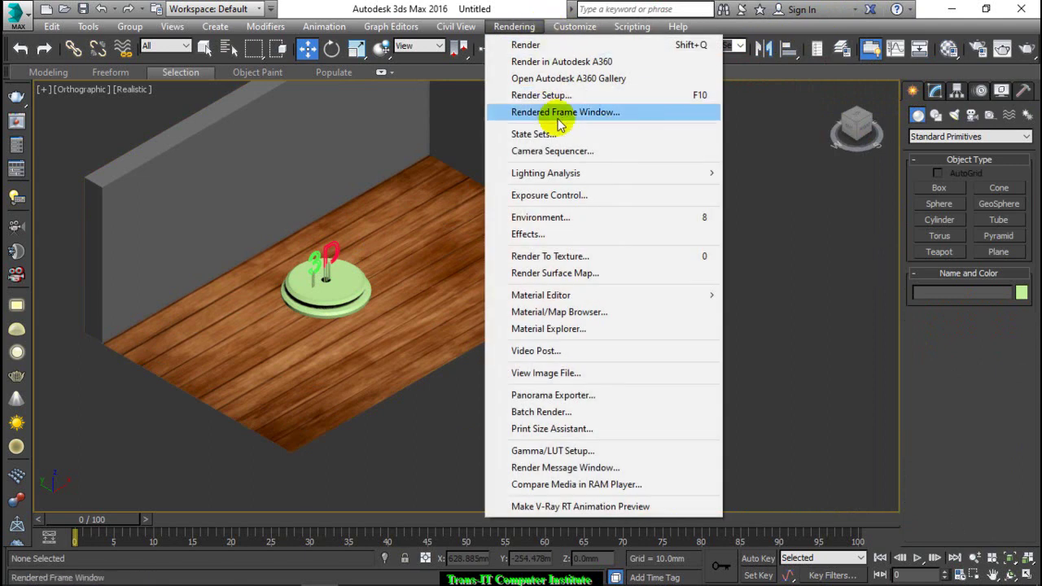
left_click(564, 219)
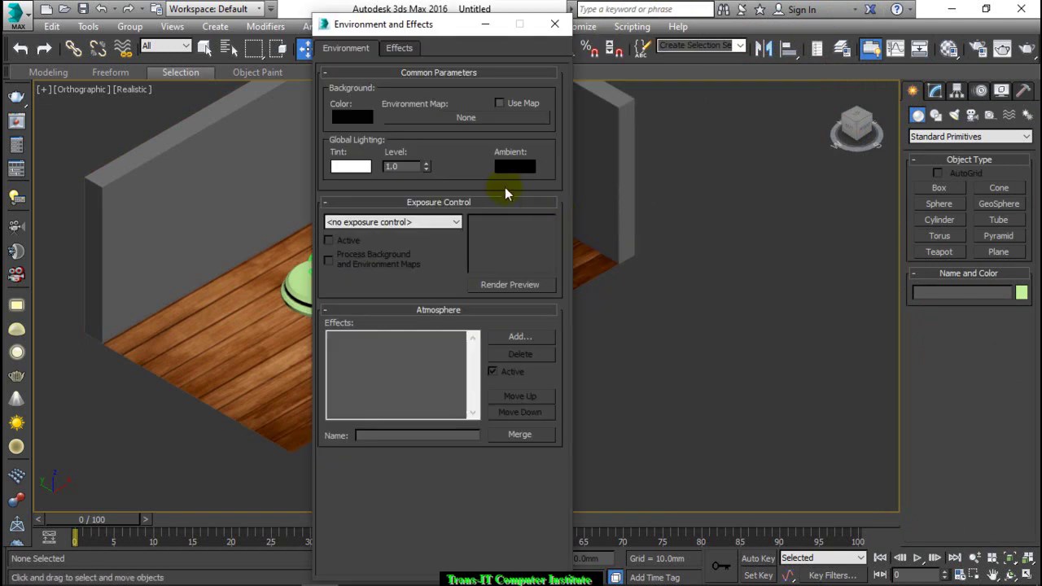
left_click(399, 47)
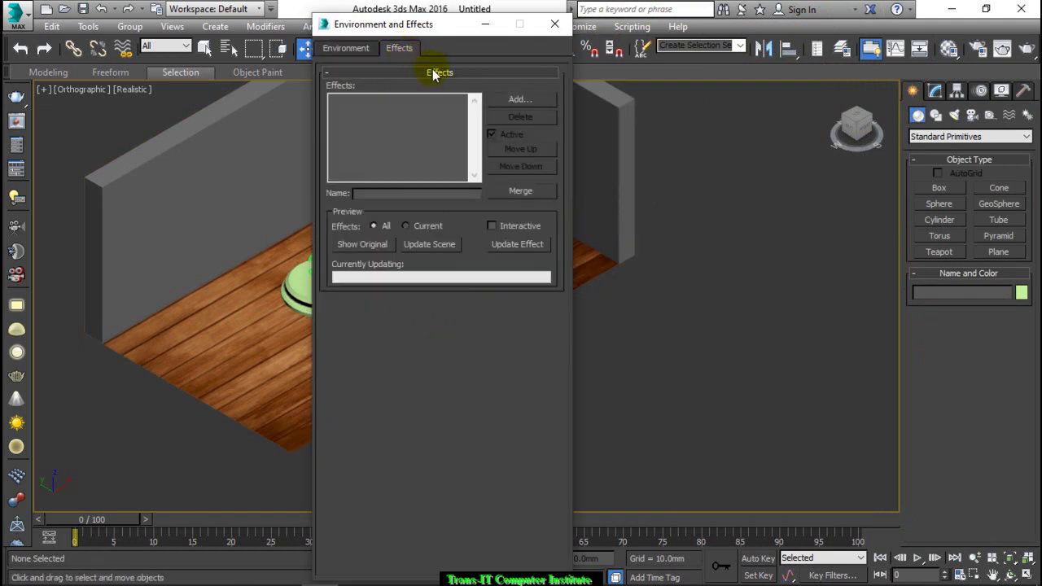
left_click(498, 100)
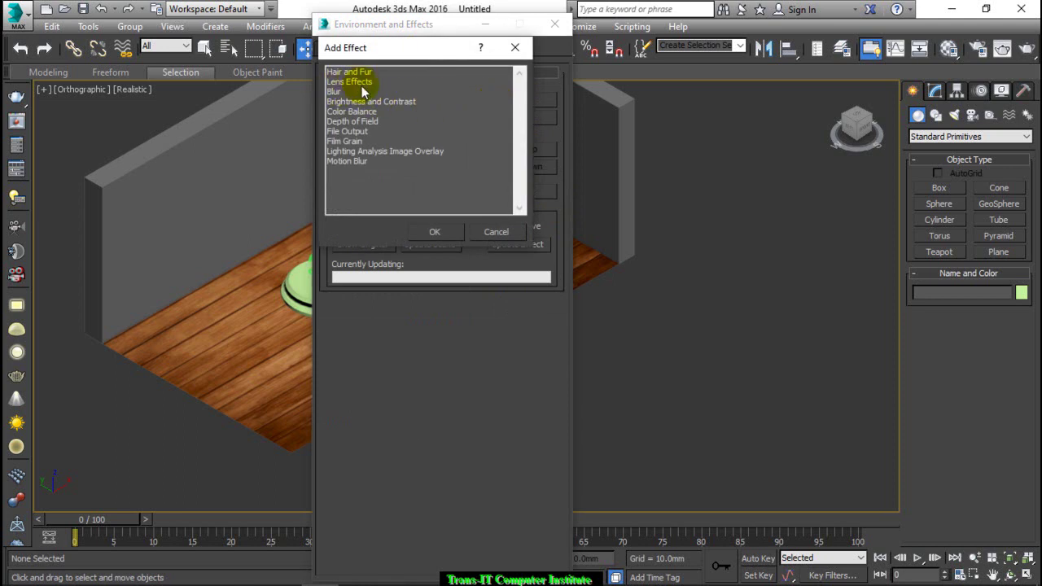
left_click(430, 232)
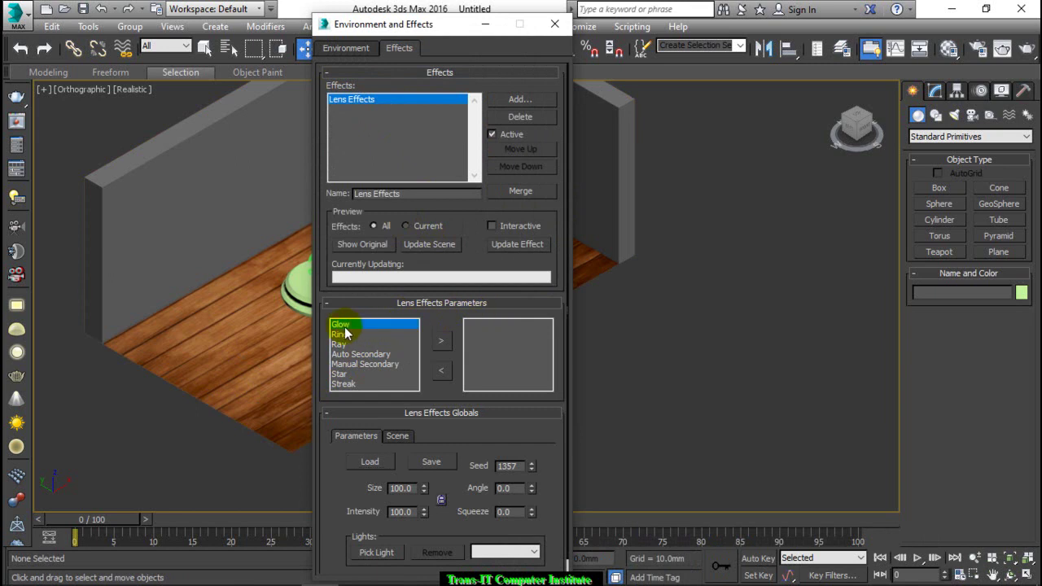
Step: Add a Glow element to the lens effects and set its Material ID to 5
left_click(445, 340)
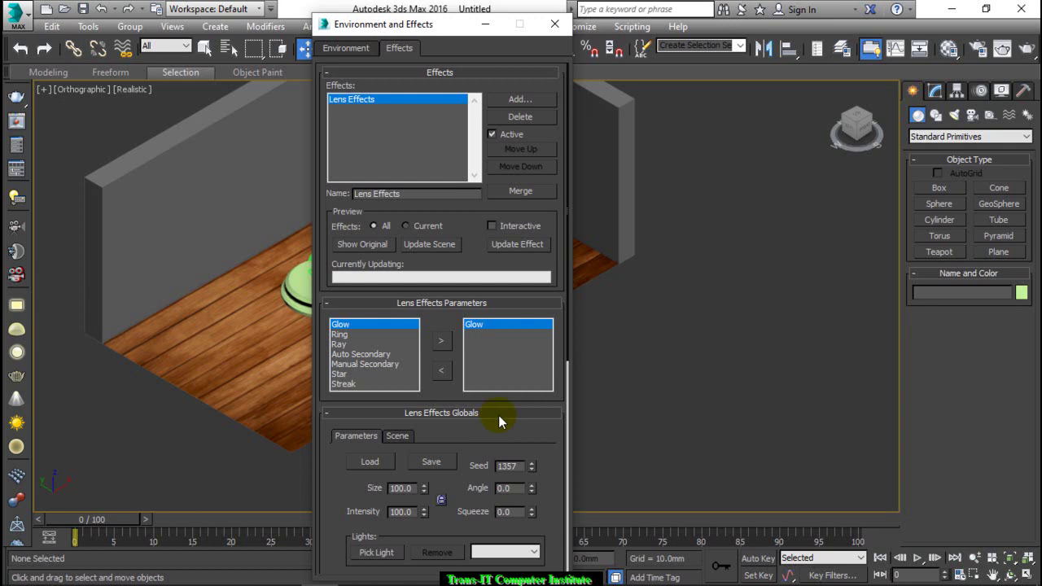
scroll(498, 415, "down", 5)
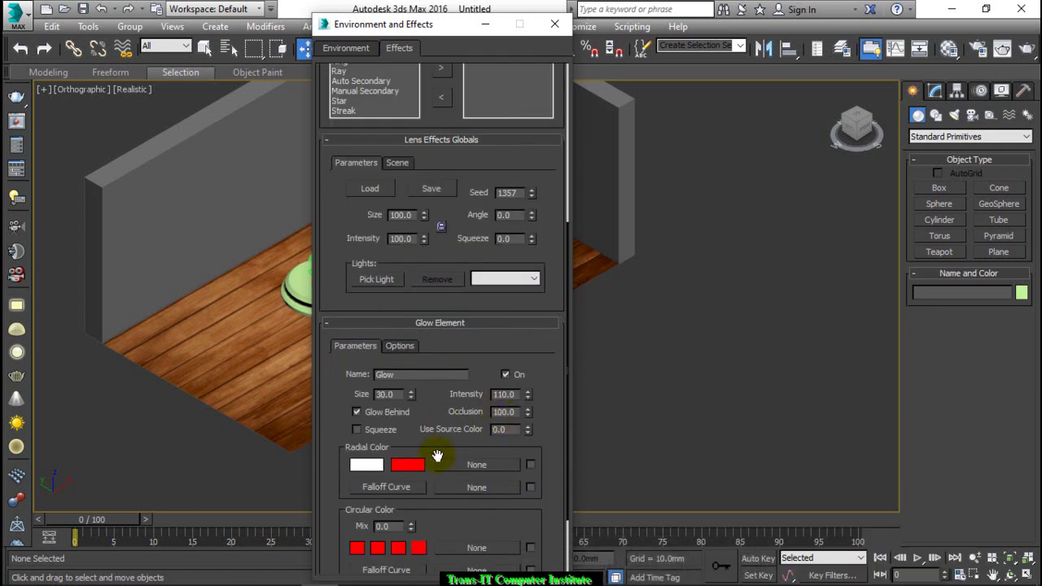
left_click(410, 348)
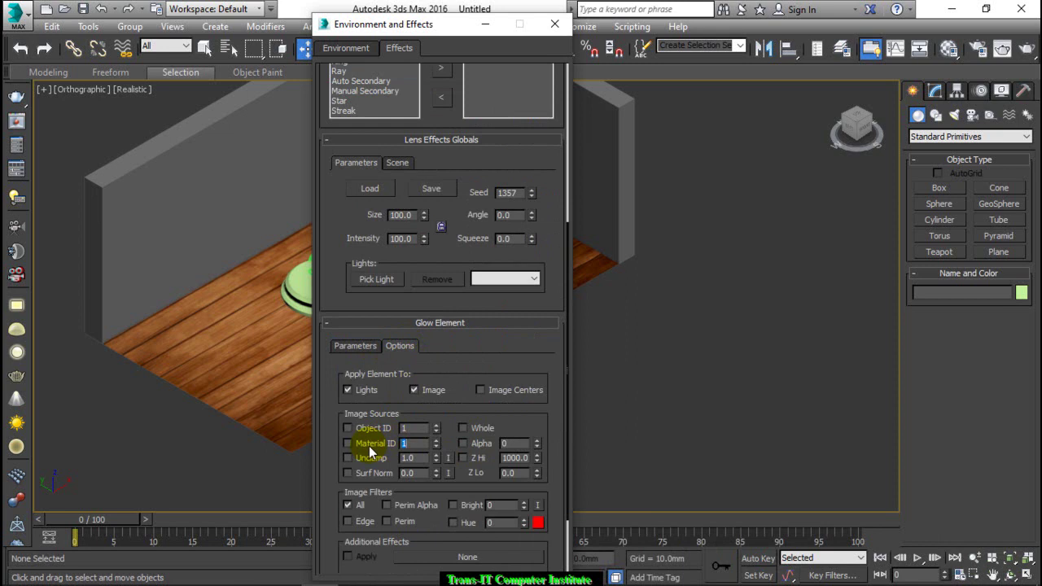
double_click(414, 443)
type("5")
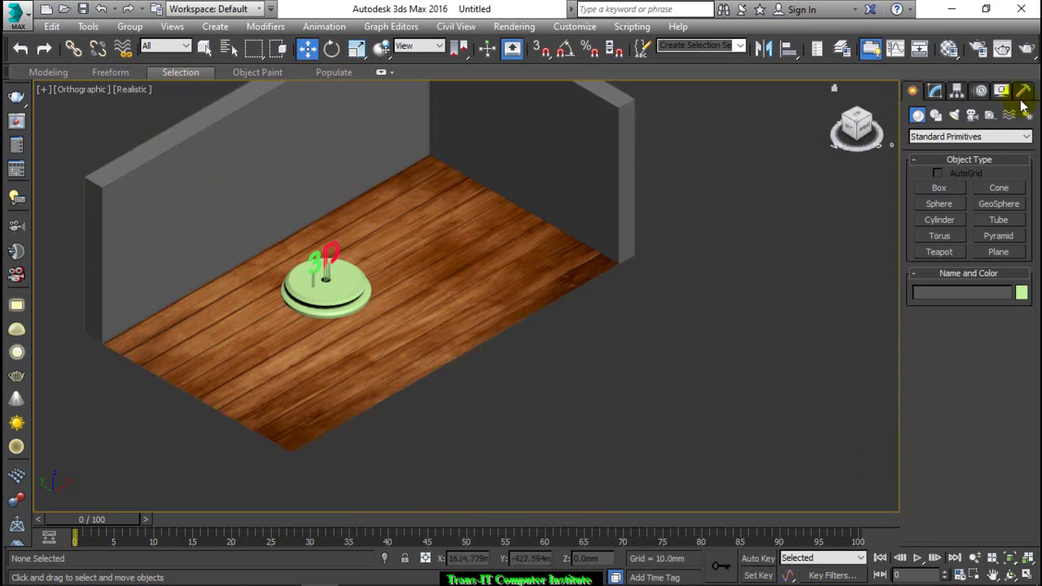
Step: Set the render output size to the HDTV (video) preset, 1920×1080
left_click(981, 49)
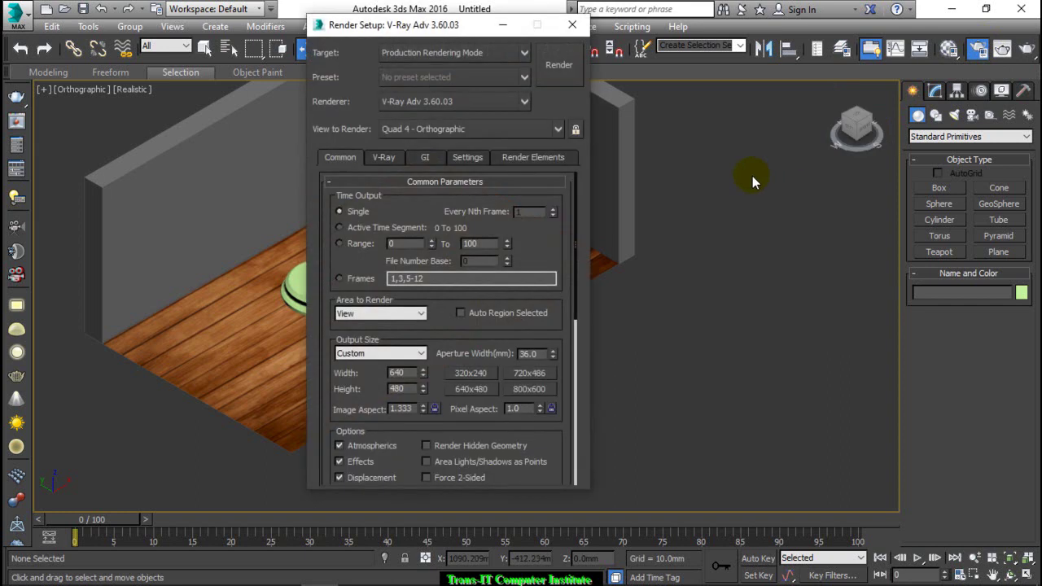
left_click(362, 316)
left_click(364, 324)
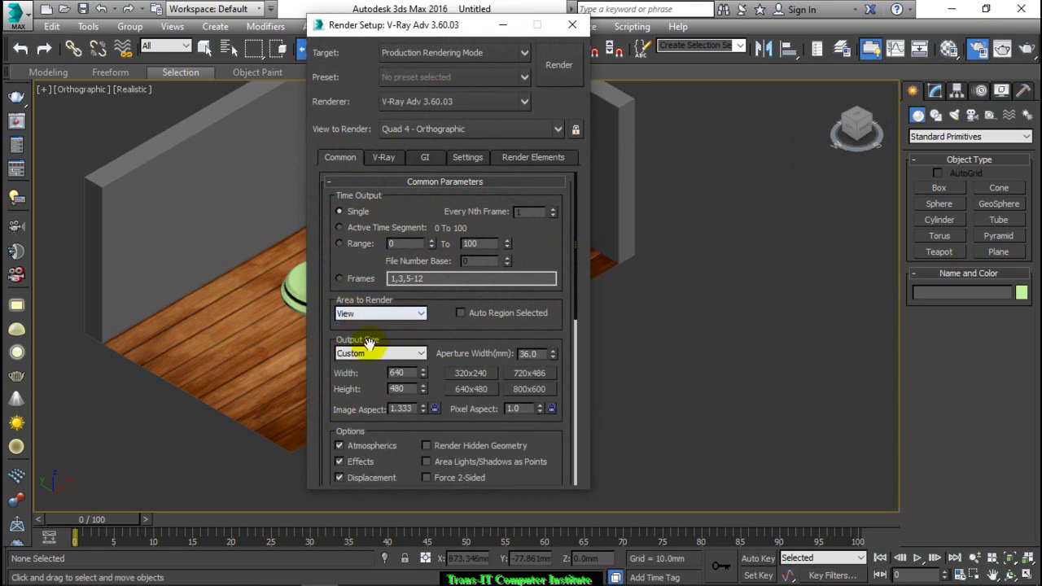
left_click(378, 354)
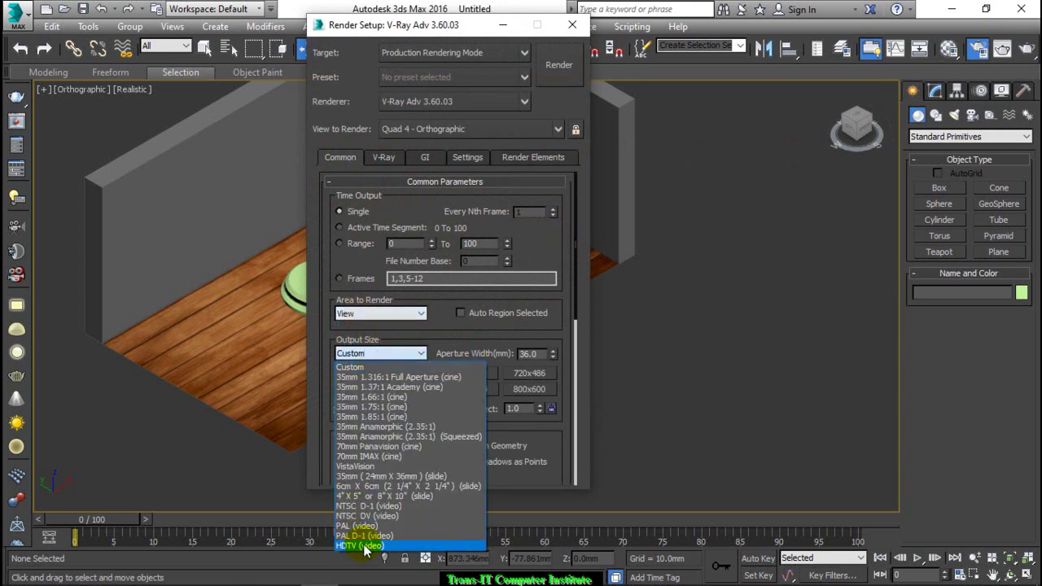
left_click(358, 546)
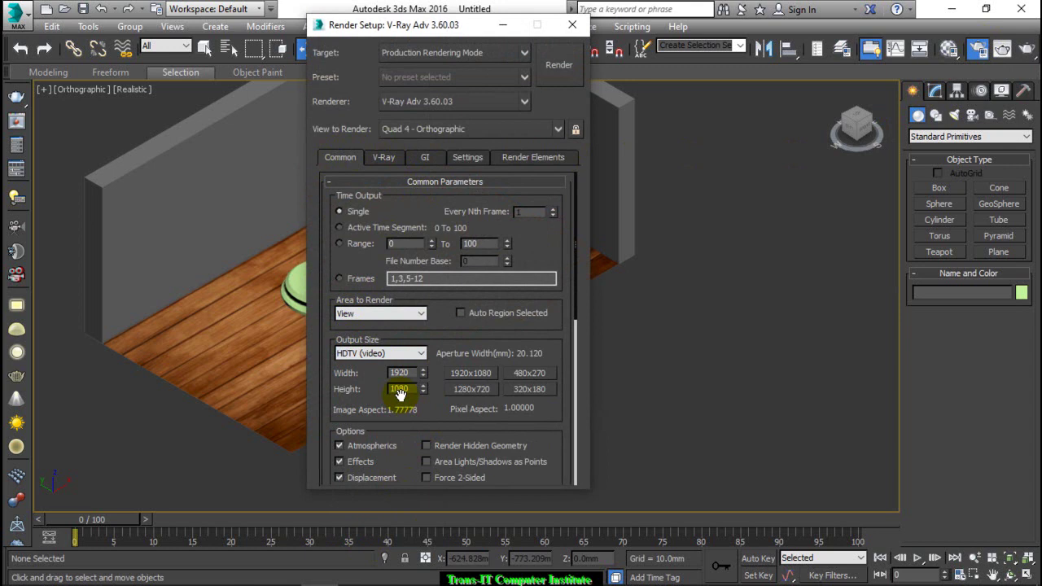
Step: Turn off Hidden lights in V-Ray's Global switches
left_click(386, 158)
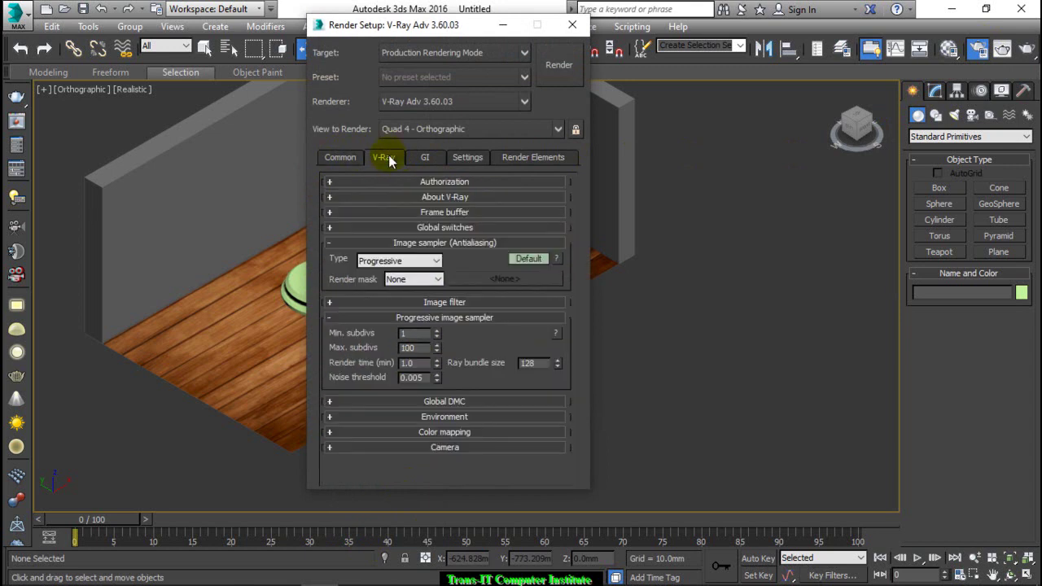
left_click(412, 198)
left_click(415, 198)
left_click(422, 212)
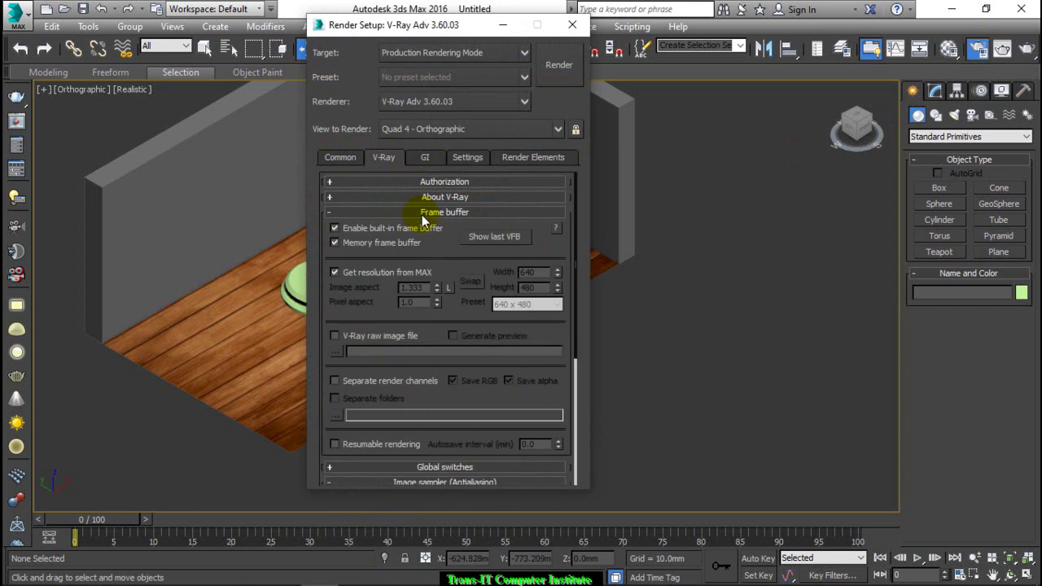
left_click(422, 214)
left_click(425, 228)
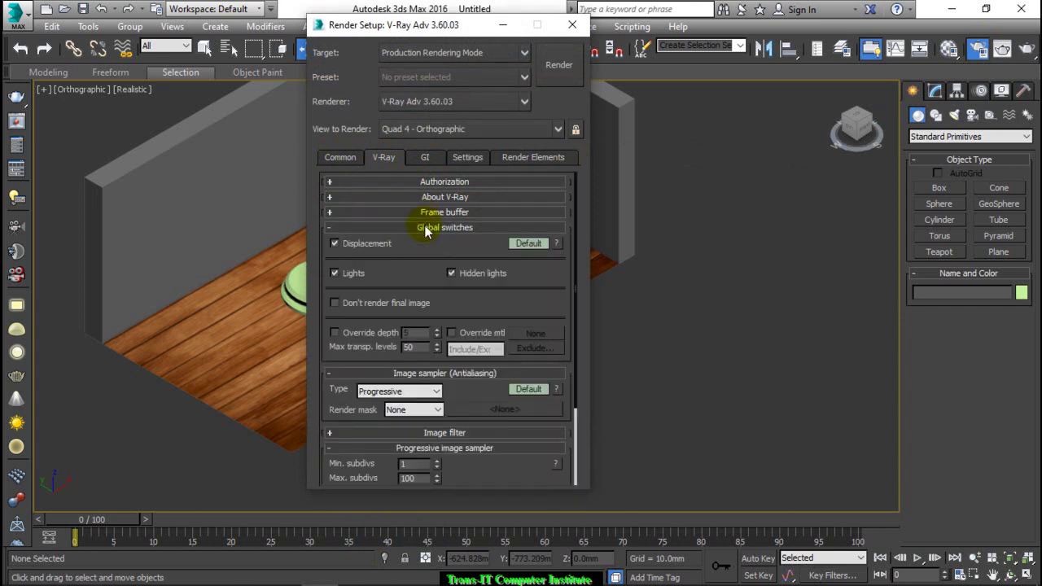
left_click(451, 274)
left_click(458, 228)
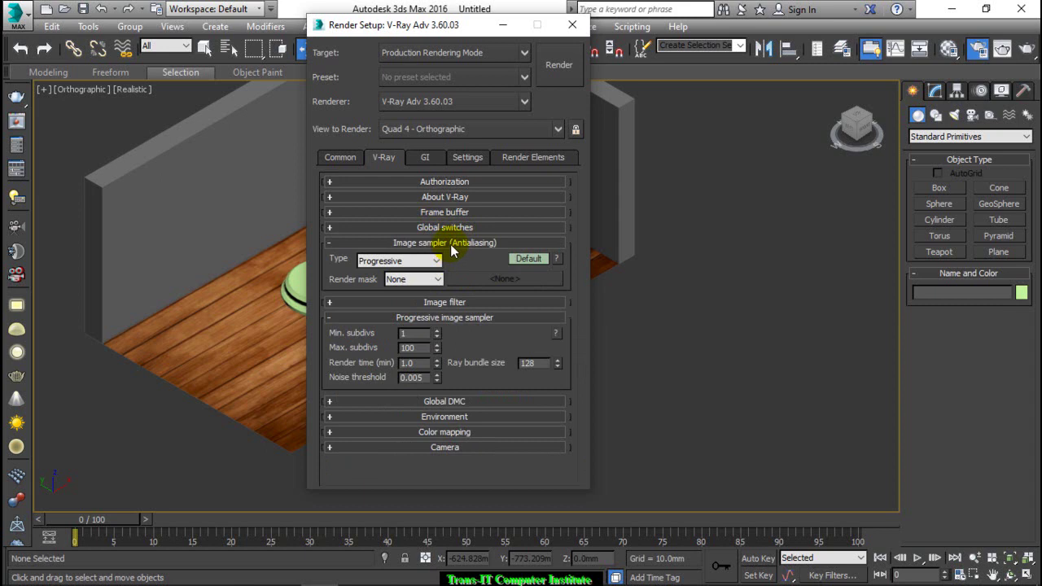
left_click(452, 244)
left_click(453, 258)
left_click(450, 258)
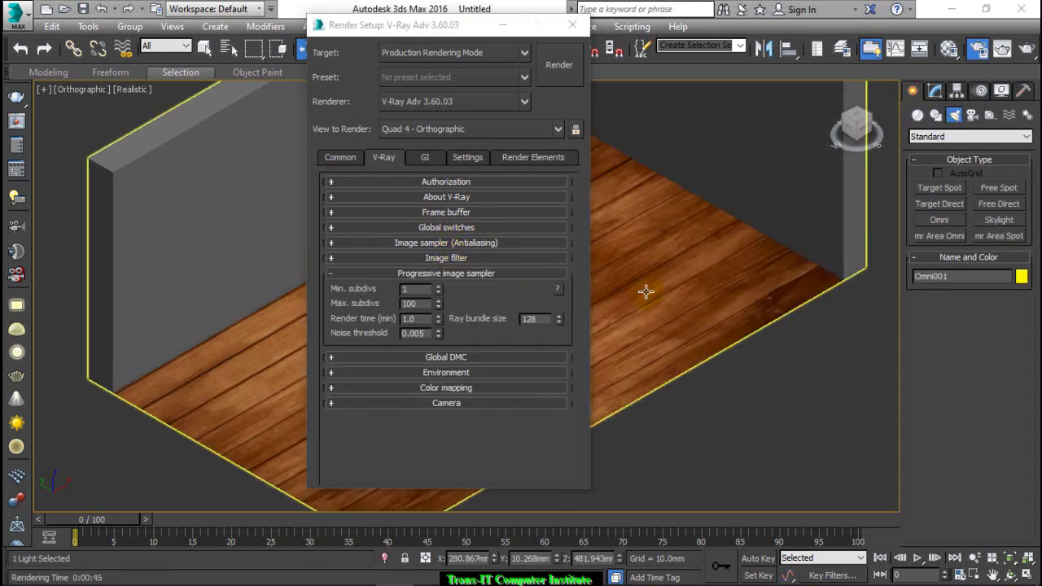
Step: Close Render Setup and render the green and red 3D letters at 1920×1080 in the V-Ray frame buffer
left_click(574, 31)
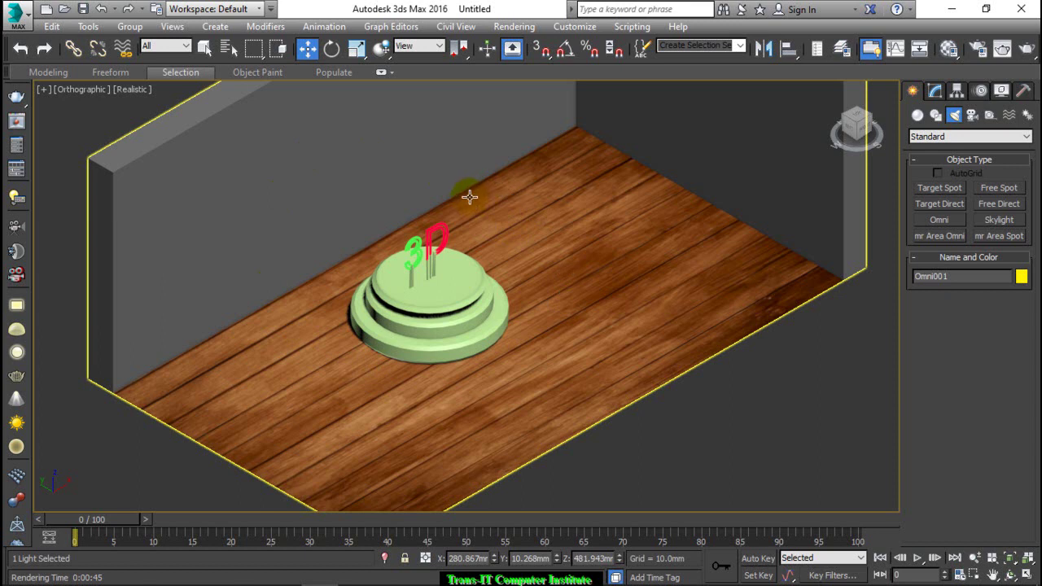
key("shift+q")
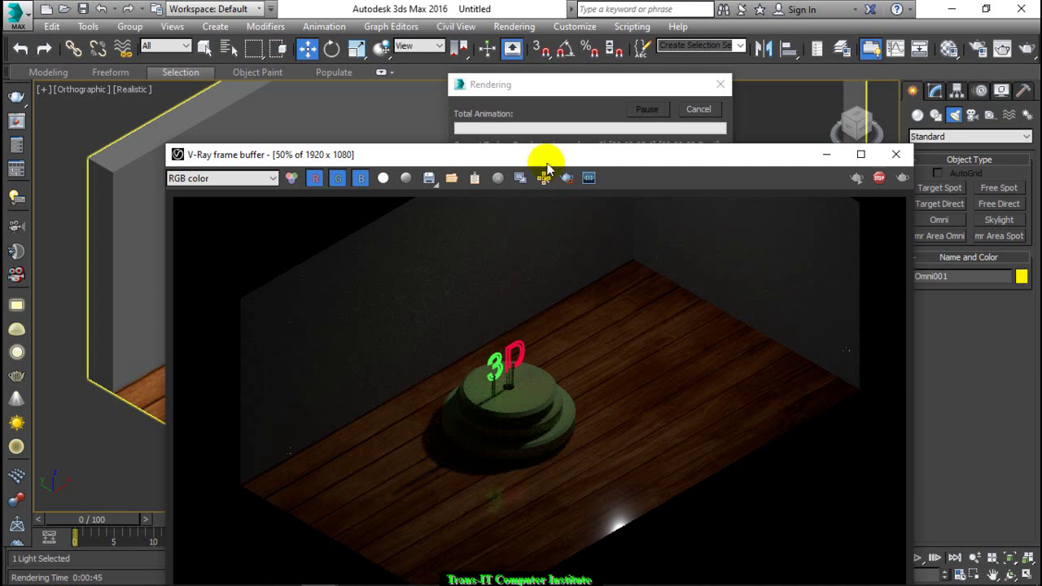
left_click_drag(543, 155, 517, 238)
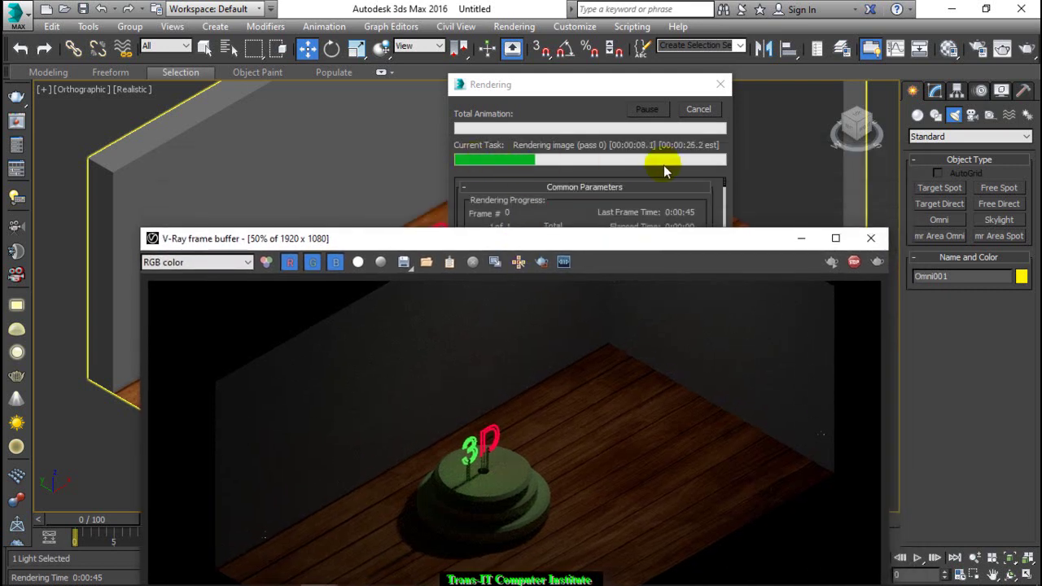
mouse_move(611, 243)
left_mouse_down()
mouse_move(598, 195)
mouse_move(614, 194)
left_mouse_up()
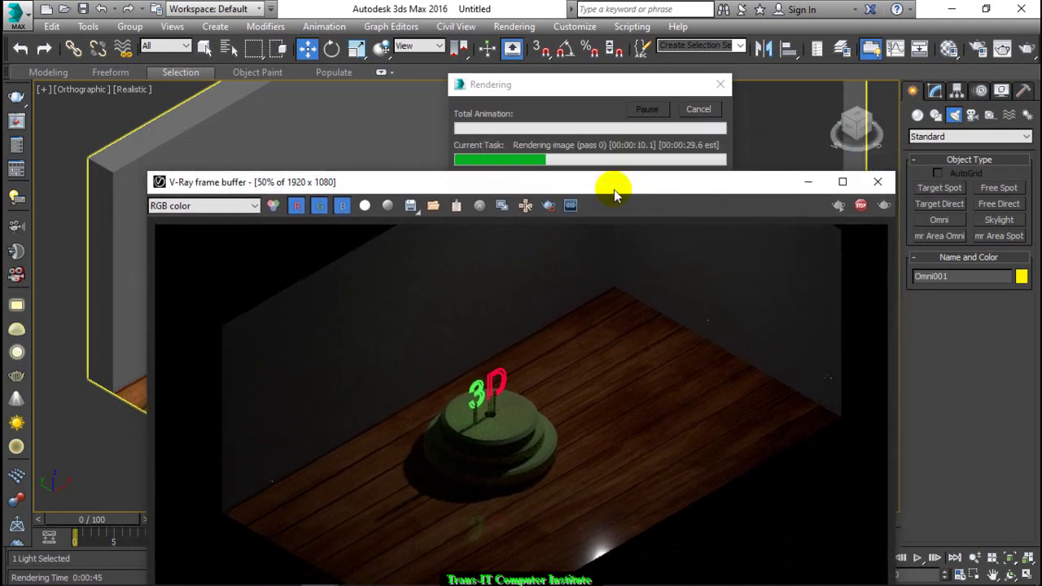
left_click_drag(614, 190, 623, 92)
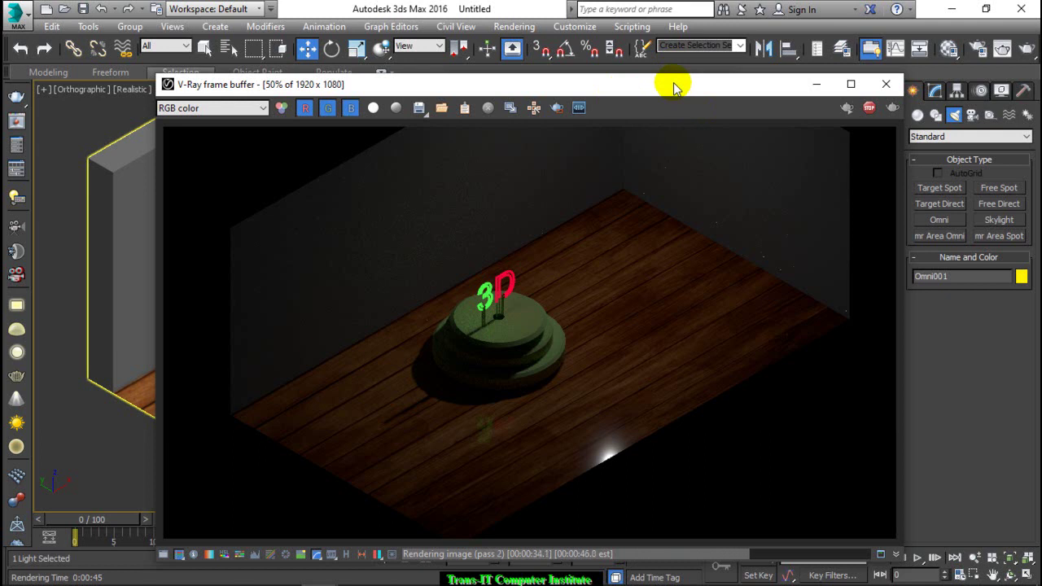
mouse_move(635, 88)
left_mouse_down()
mouse_move(635, 103)
mouse_move(609, 91)
left_mouse_up()
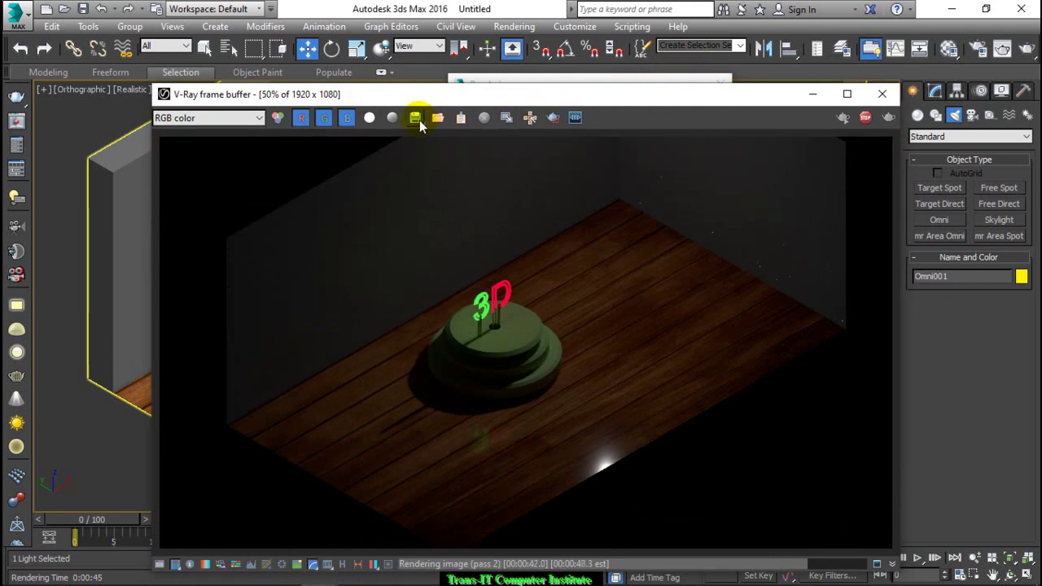
Step: Save the V-Ray render to the Desktop as JPEG 'neon light' with default quality settings
left_click(416, 119)
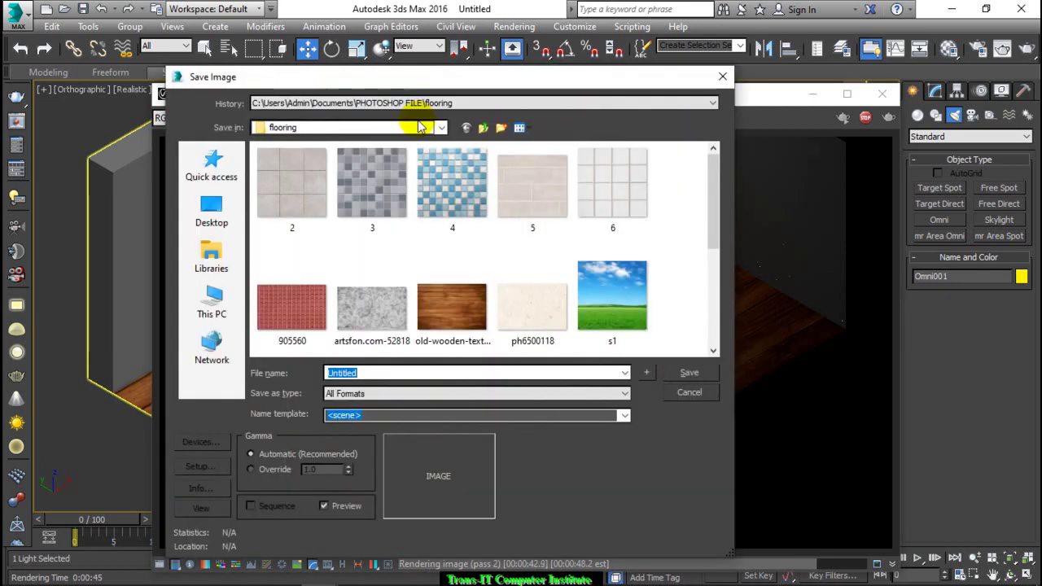
left_click(213, 210)
left_click(342, 394)
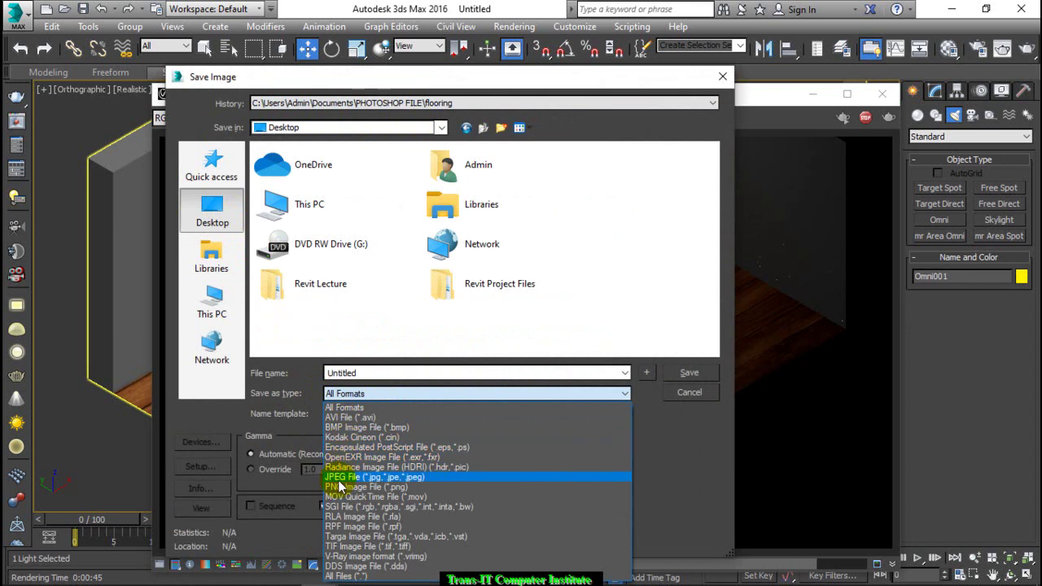
left_click(352, 484)
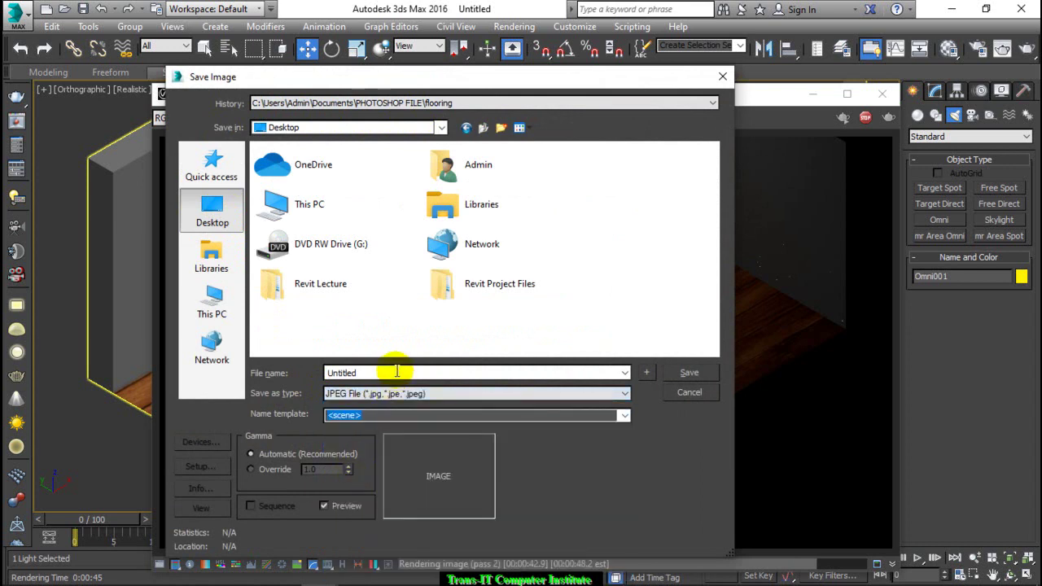
double_click(368, 372)
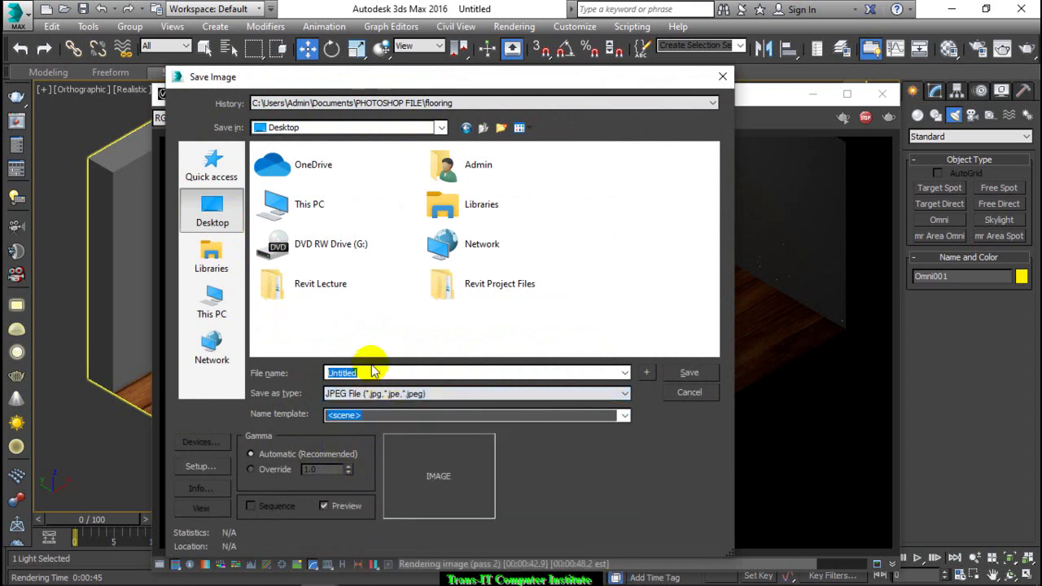
type("neo")
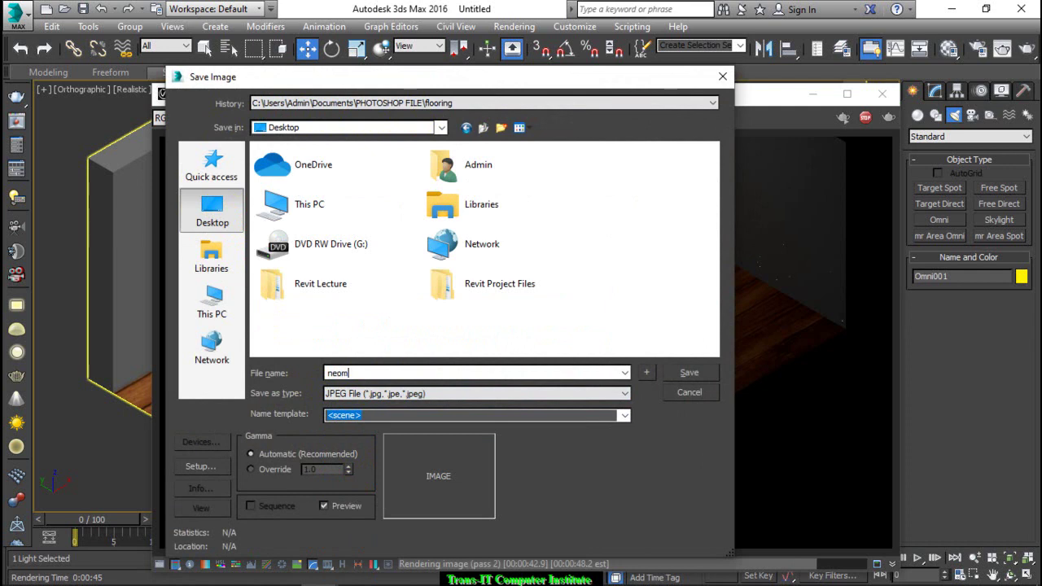
type("n light")
left_click(688, 374)
left_click(398, 403)
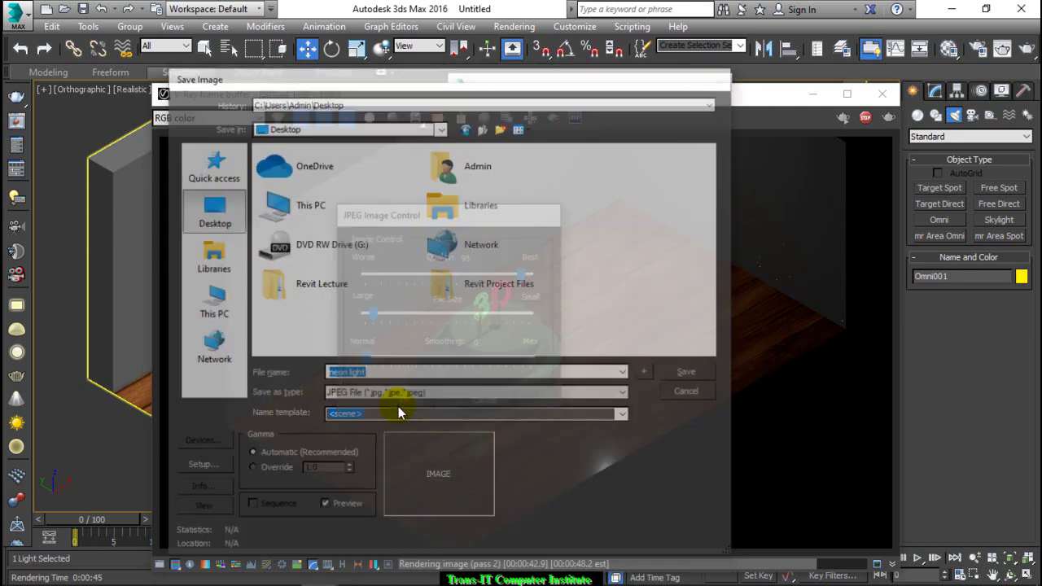
left_click_drag(528, 99, 500, 56)
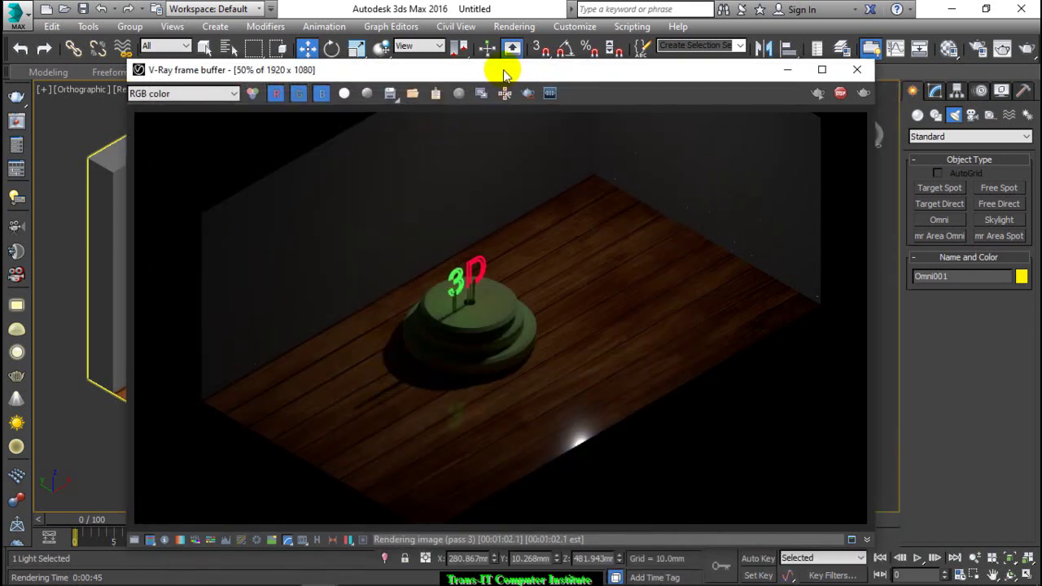